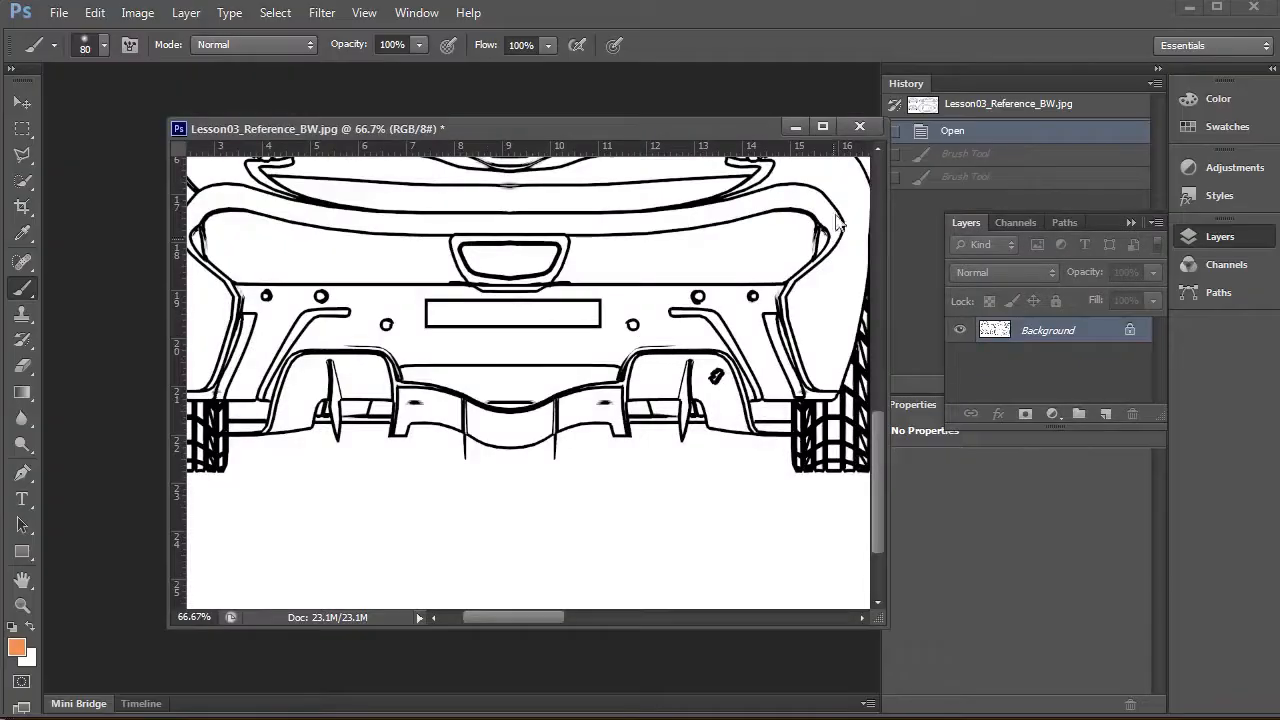
# Compare the rear-bumper photo with and without its orange mask by toggling Layer 1's visibility
pyautogui.moveTo(606, 129); pyautogui.dragTo(549, 125)
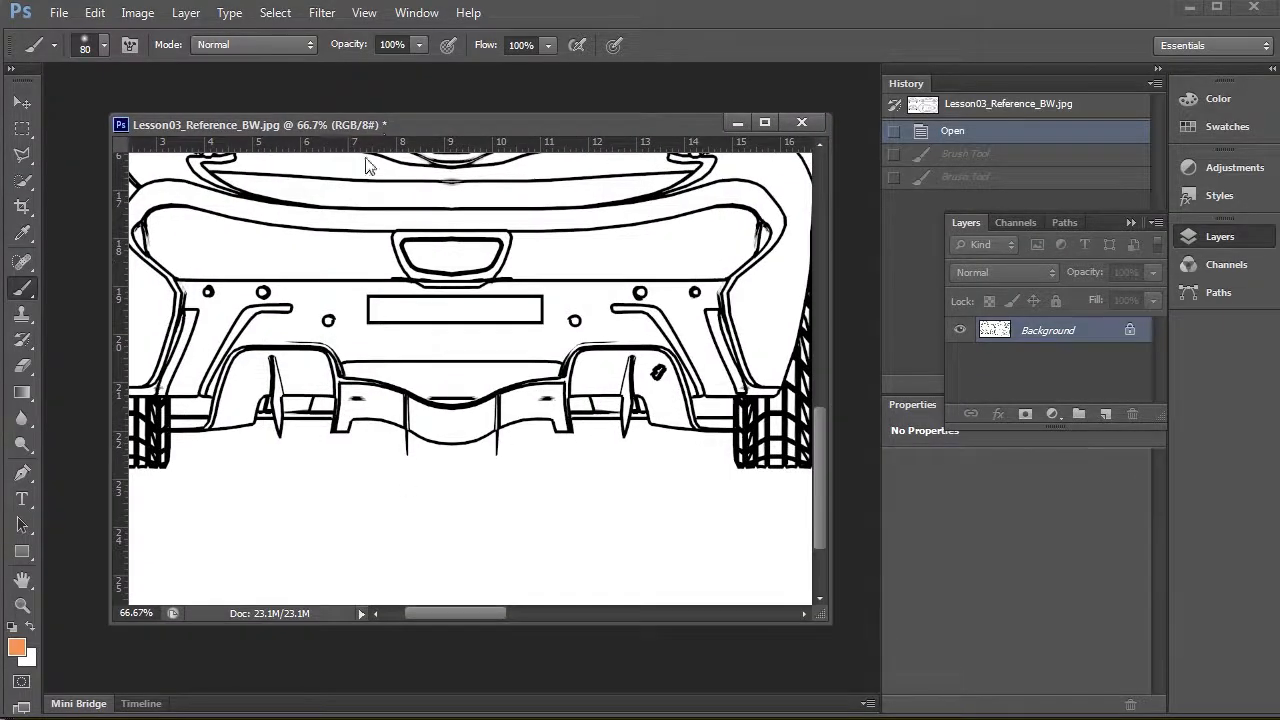
pyautogui.moveTo(376, 126)
pyautogui.mouseDown()
pyautogui.moveTo(439, 124)
pyautogui.moveTo(396, 123)
pyautogui.mouseUp()
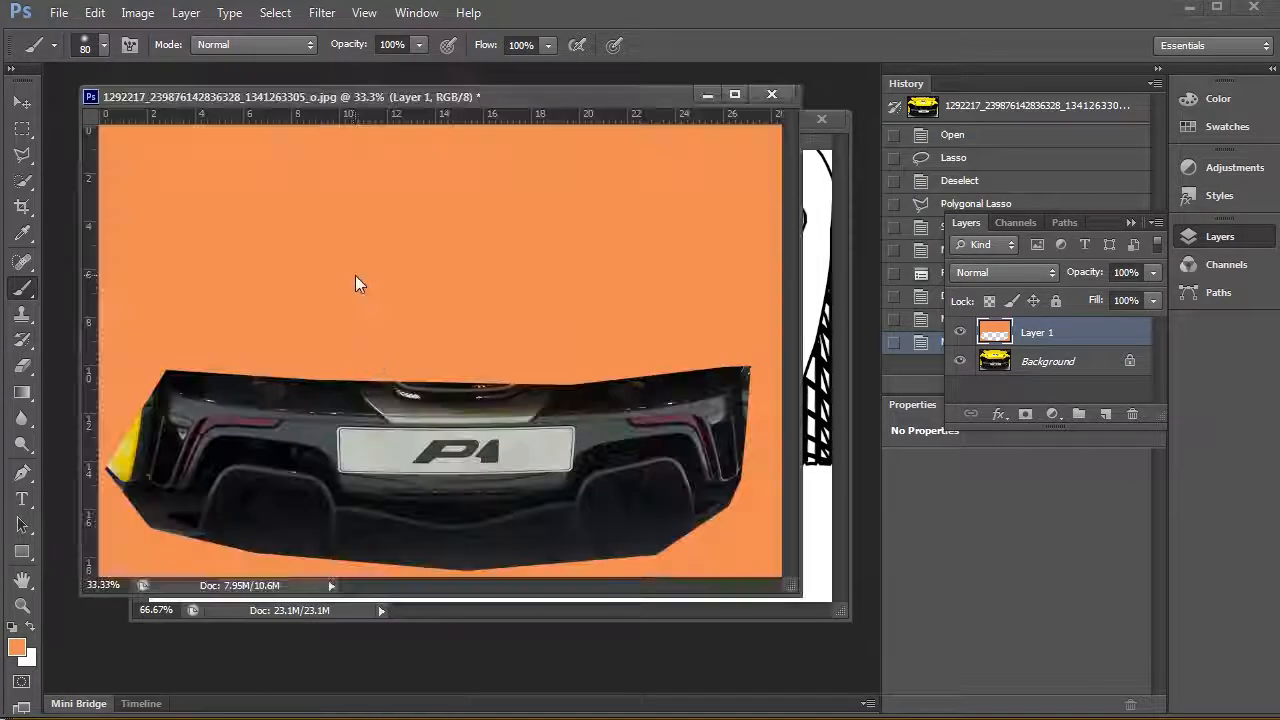
pyautogui.click(960, 333)
pyautogui.click(961, 334)
pyautogui.press('z')
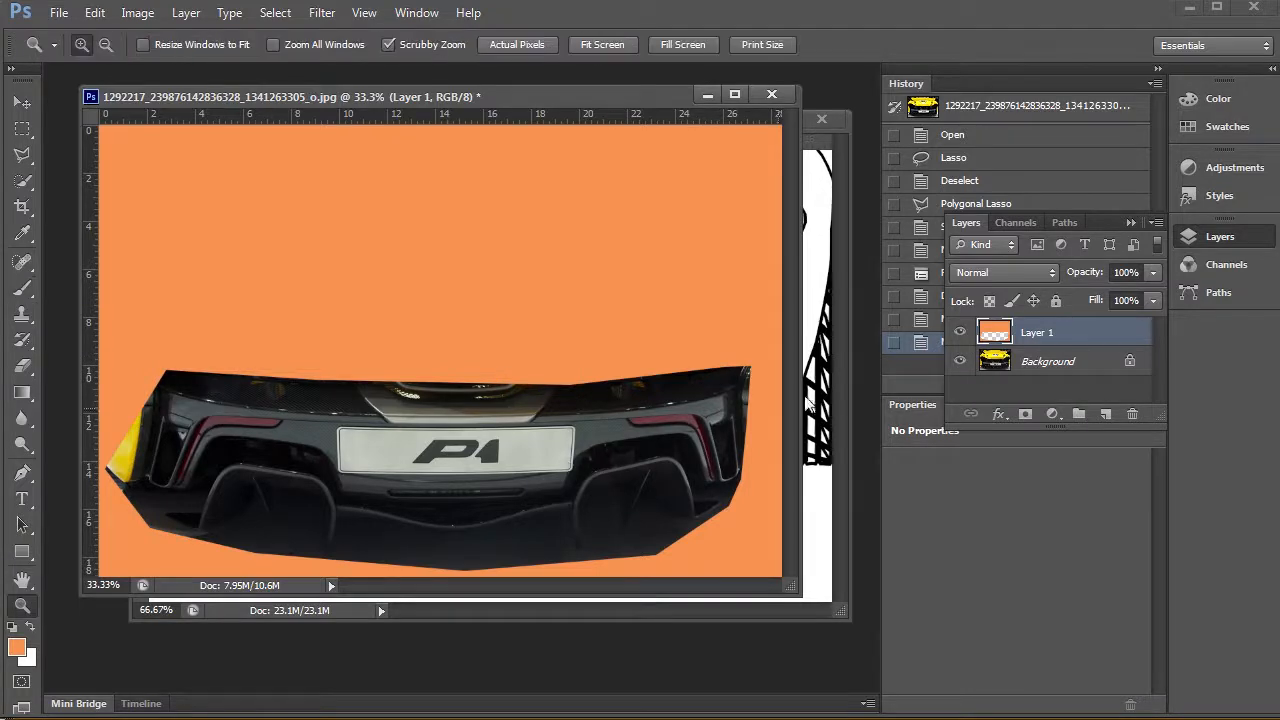
pyautogui.click(961, 332)
pyautogui.click(961, 332)
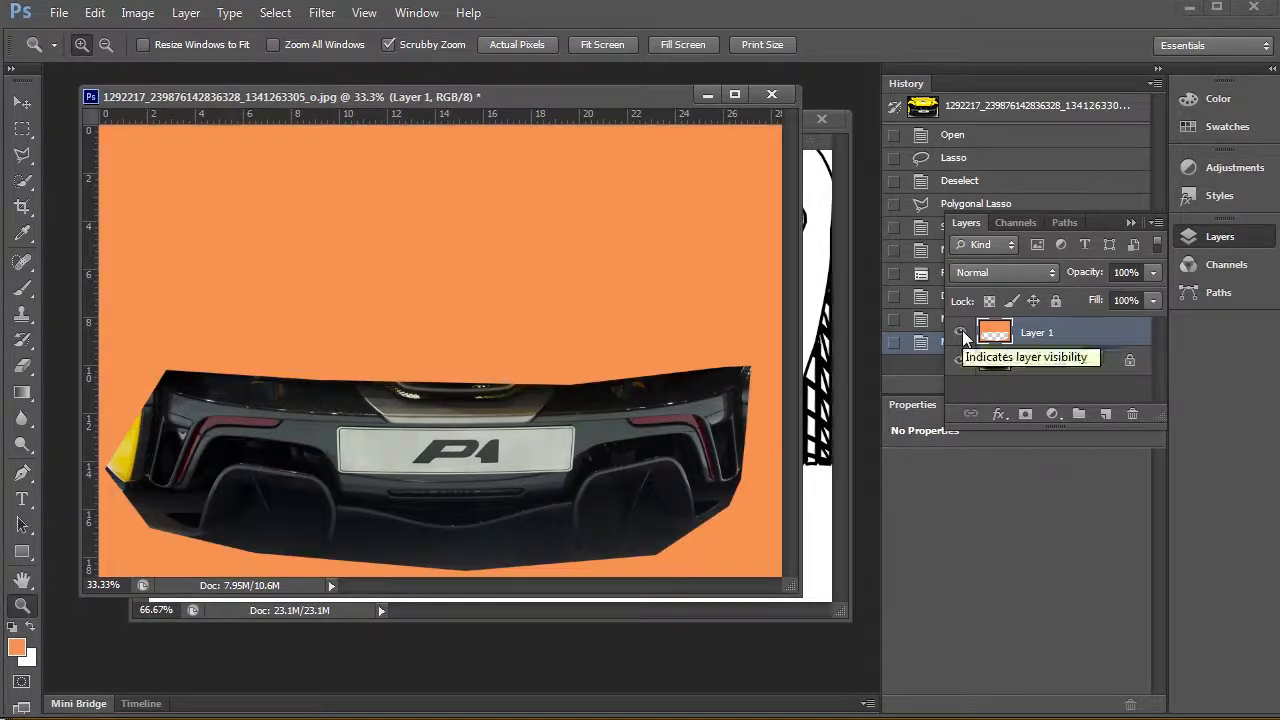
pyautogui.click(960, 333)
pyautogui.click(960, 333)
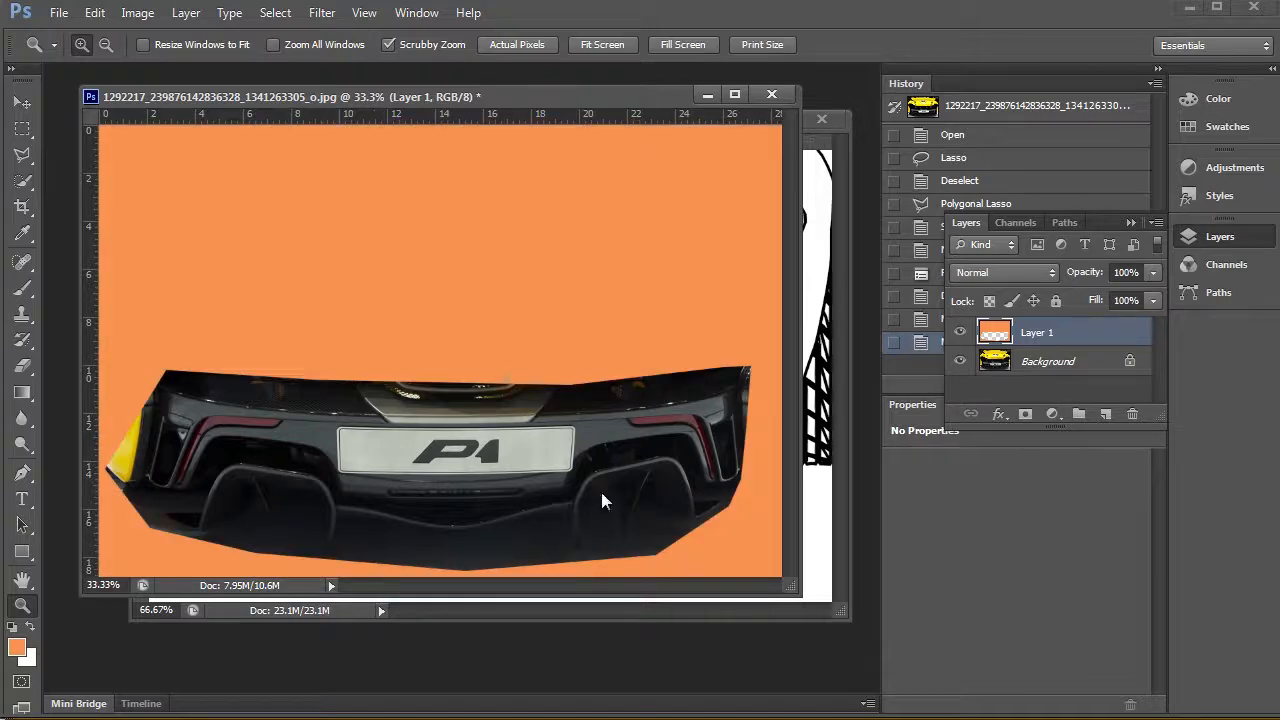
# Paint a green (7cf752) brush line across the rear bumper on Layer 1, following the diffuser and the arches over both exhaust openings
pyautogui.click(302, 459)
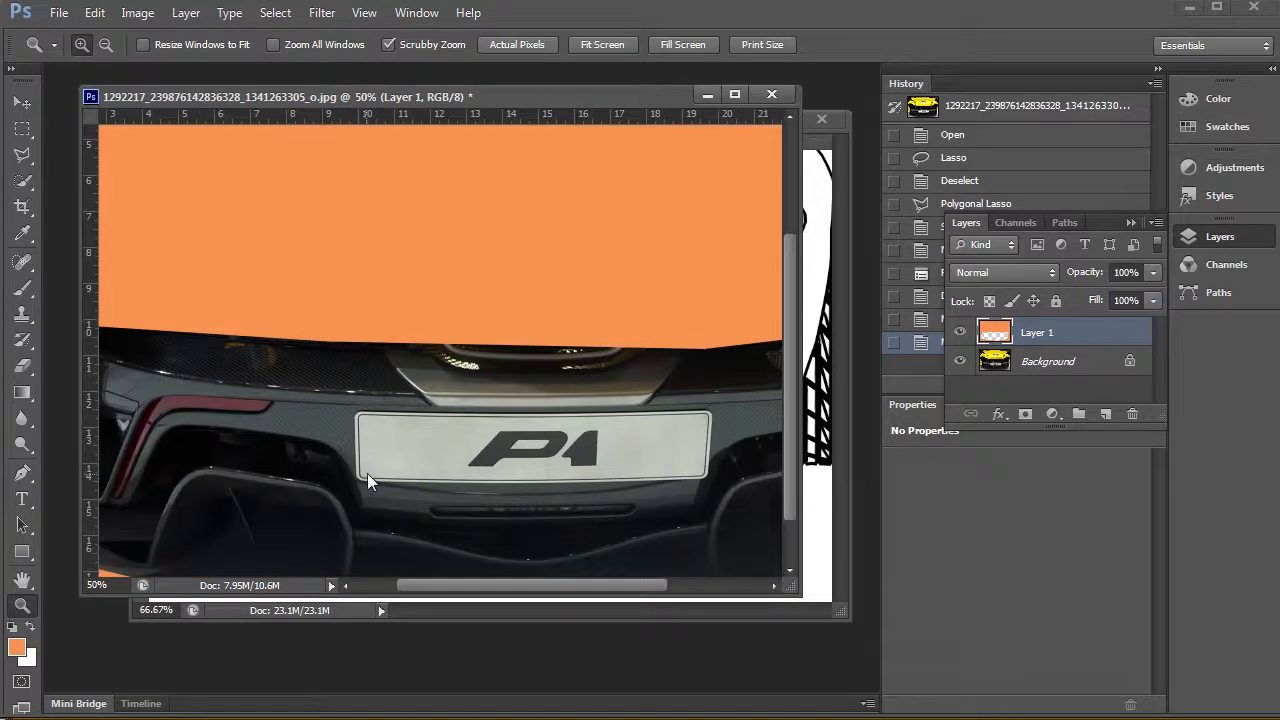
pyautogui.moveTo(790, 592); pyautogui.dragTo(1012, 650)
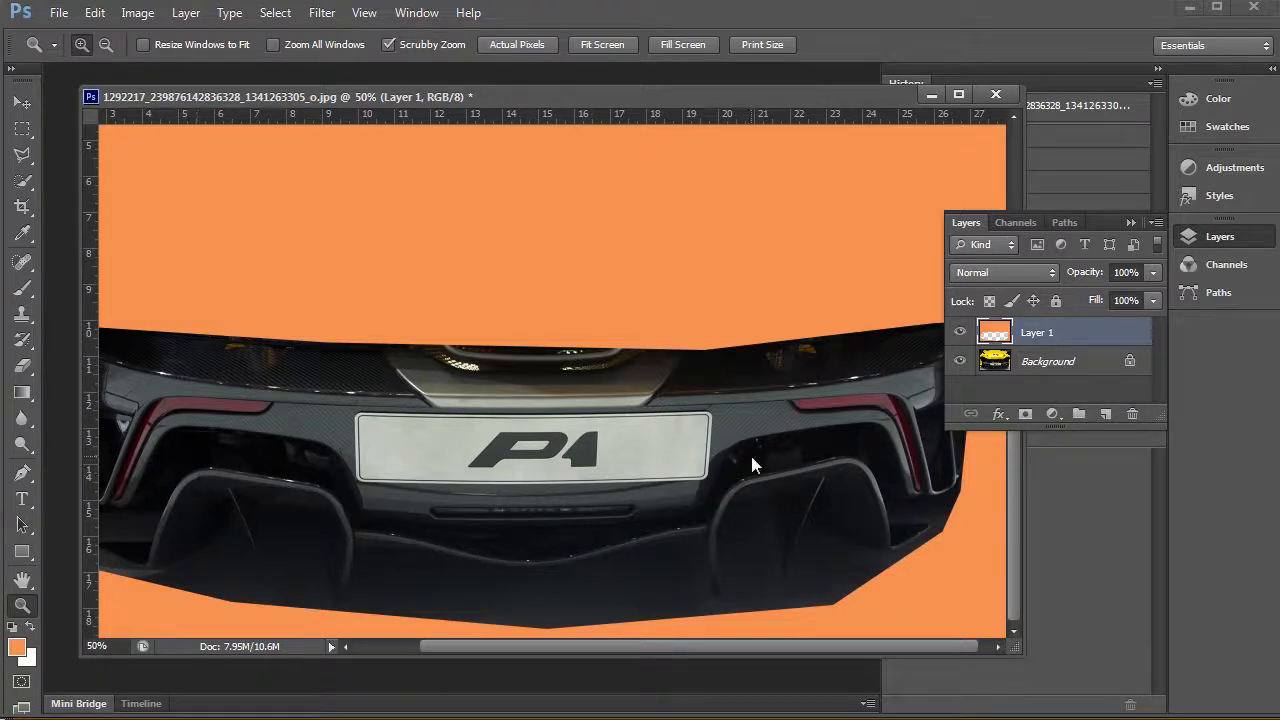
pyautogui.press('v')
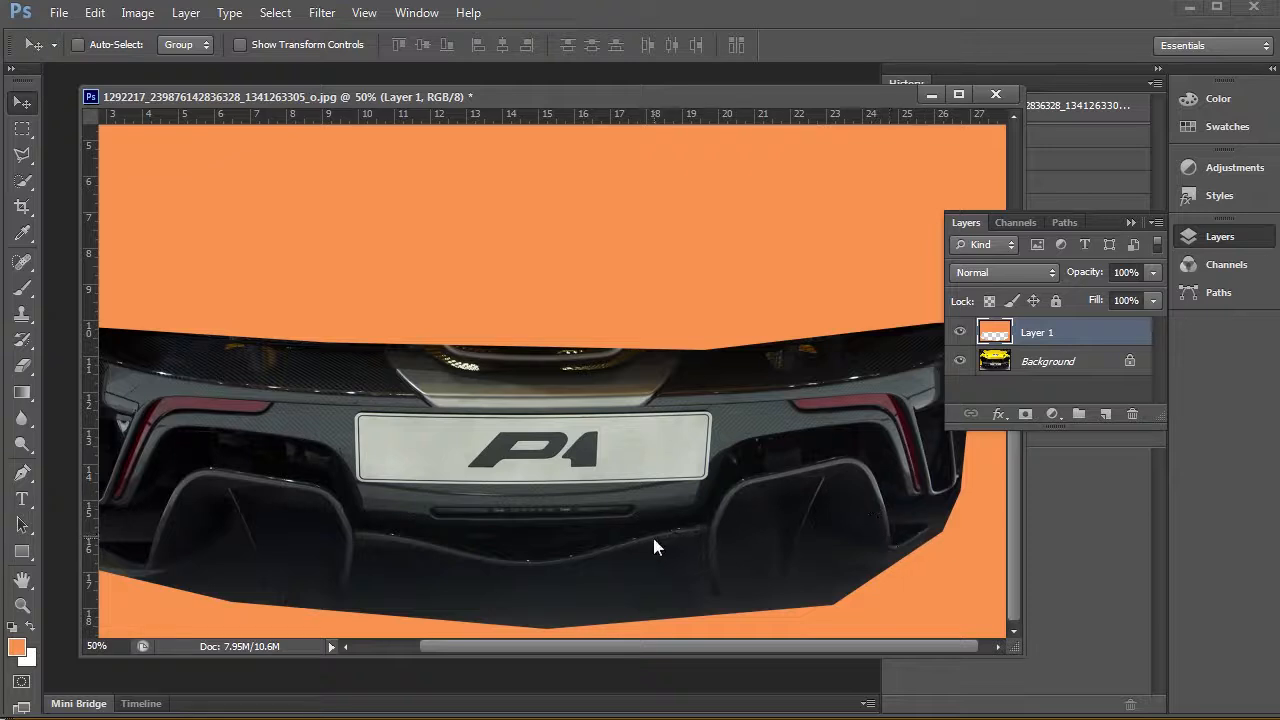
pyautogui.press('b')
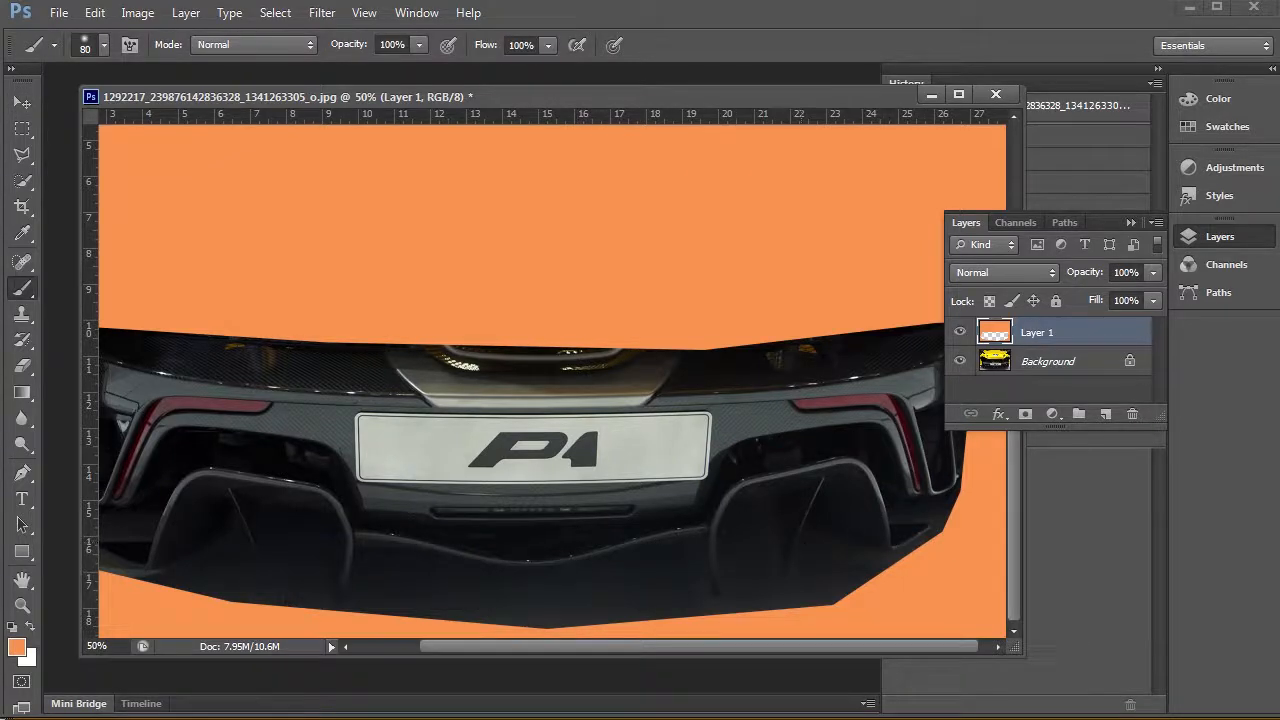
pyautogui.click(20, 647)
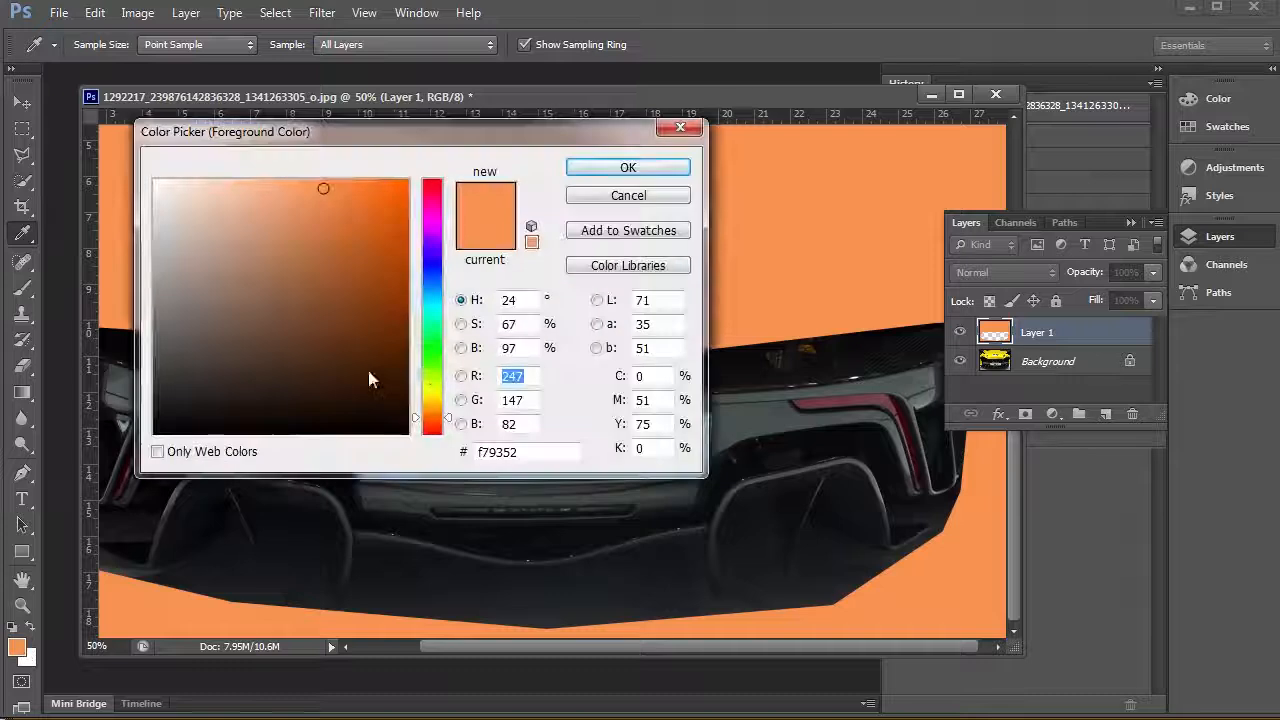
pyautogui.click(432, 360)
pyautogui.click(618, 168)
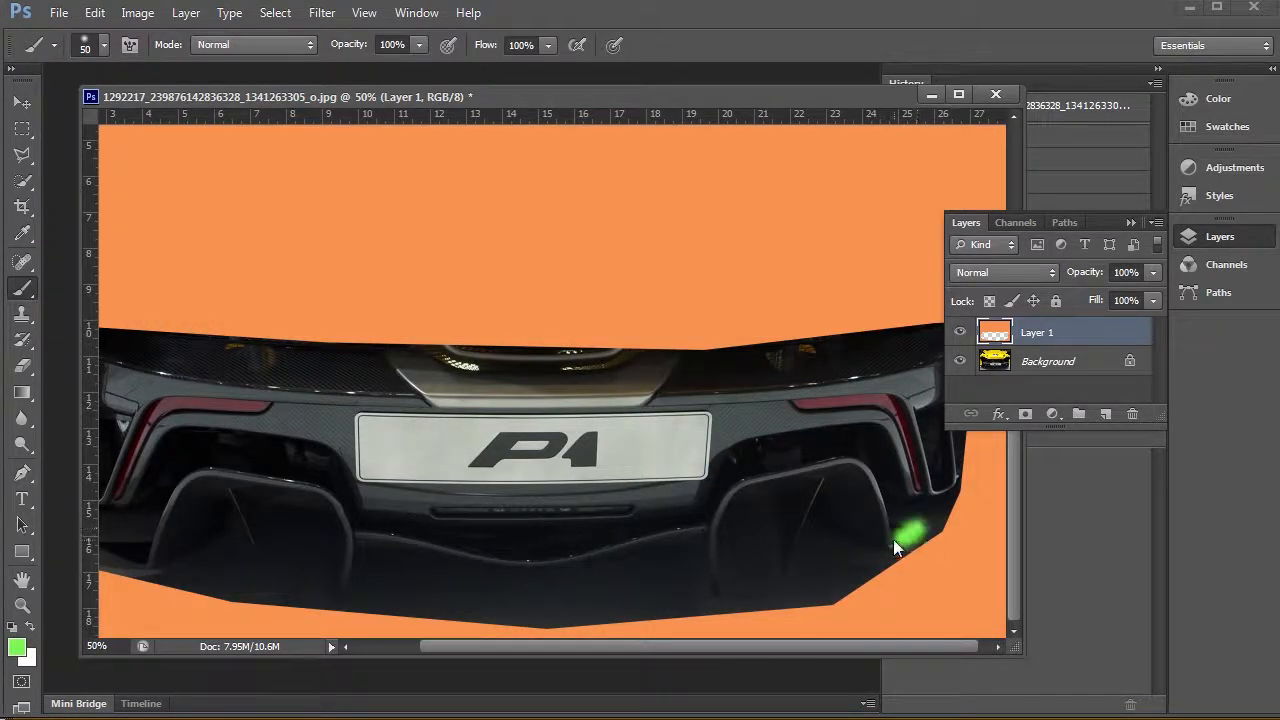
pyautogui.moveTo(747, 499)
pyautogui.mouseDown()
pyautogui.moveTo(617, 540)
pyautogui.moveTo(397, 550)
pyautogui.mouseUp()
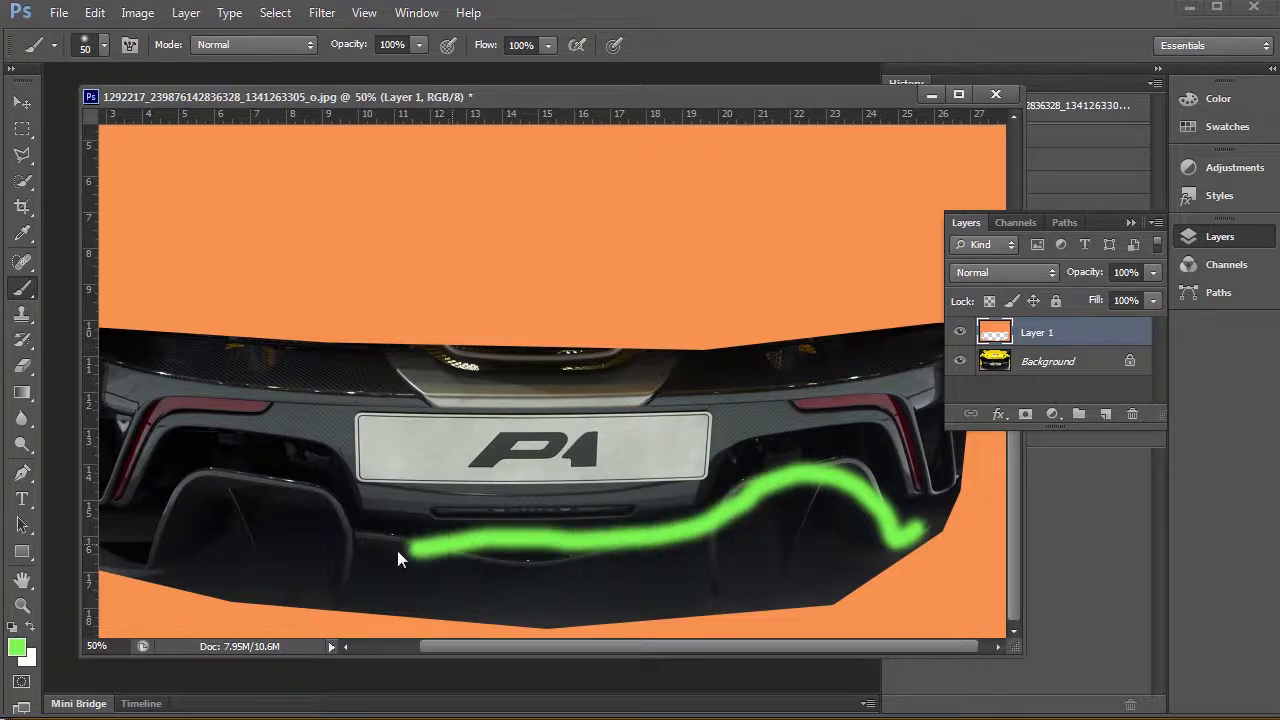
pyautogui.moveTo(296, 495); pyautogui.dragTo(171, 579)
# Set the foreground color to f75269 and paint over the bumper area around the number plate between the tail strips
pyautogui.click(18, 648)
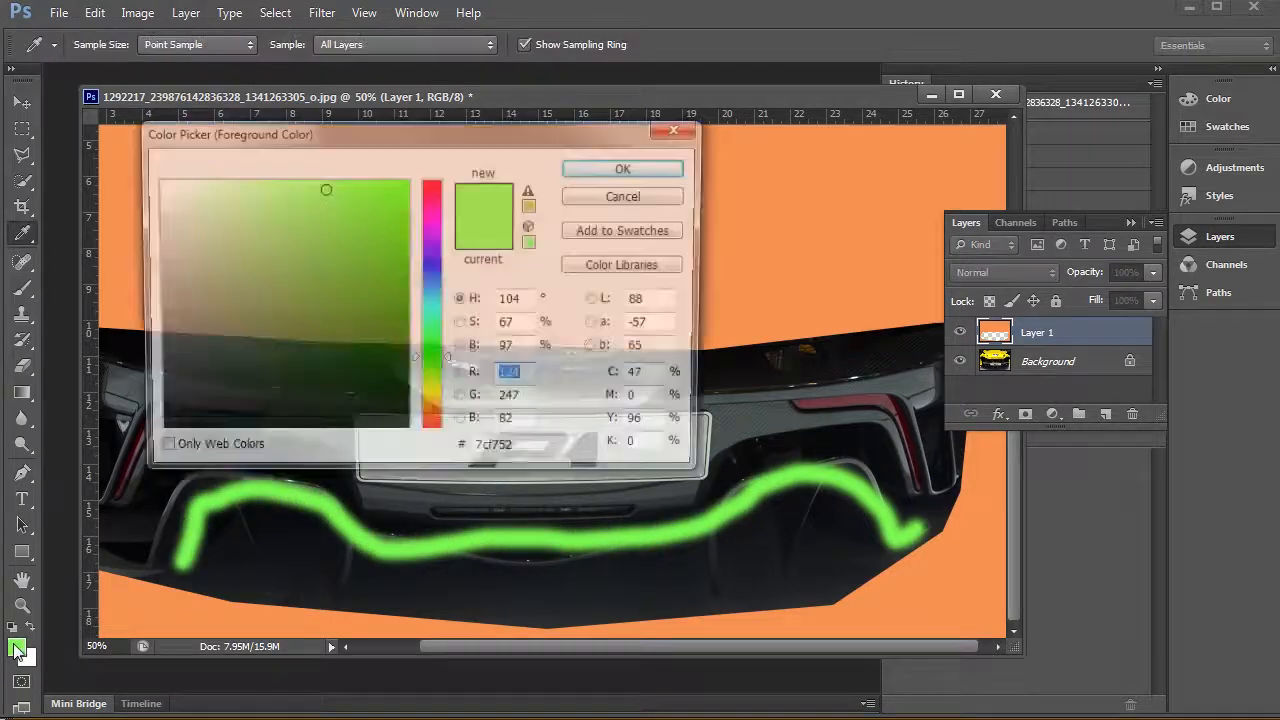
pyautogui.click(432, 190)
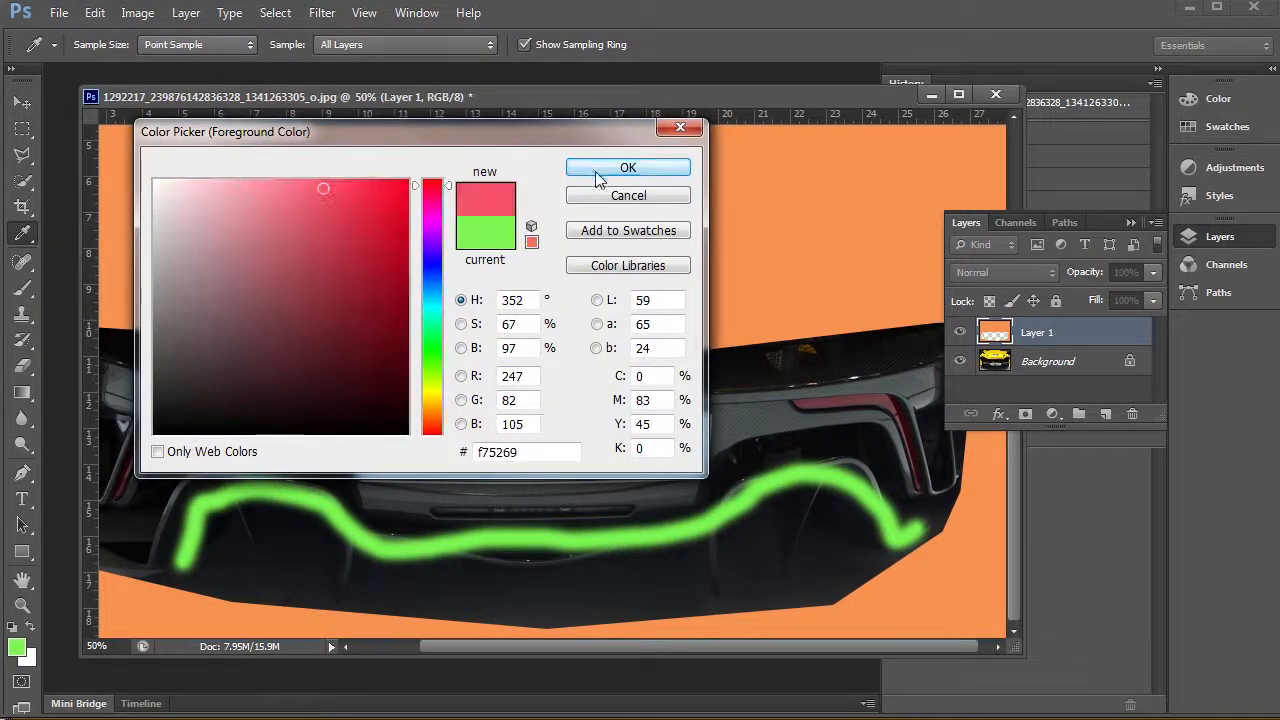
pyautogui.click(628, 167)
pyautogui.press('b')
pyautogui.moveTo(202, 413)
pyautogui.mouseDown()
pyautogui.moveTo(622, 446)
pyautogui.moveTo(724, 413)
pyautogui.moveTo(527, 458)
pyautogui.moveTo(608, 476)
pyautogui.moveTo(503, 482)
pyautogui.mouseUp()
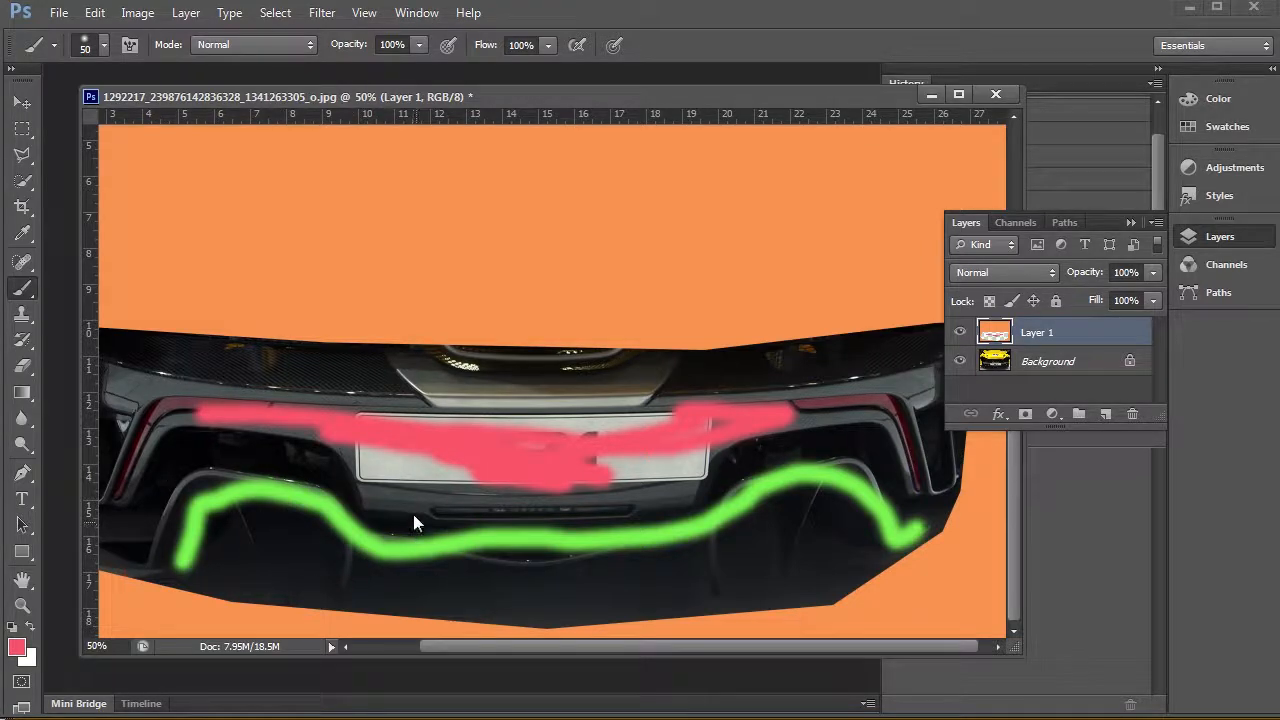
pyautogui.moveTo(332, 462); pyautogui.dragTo(766, 450)
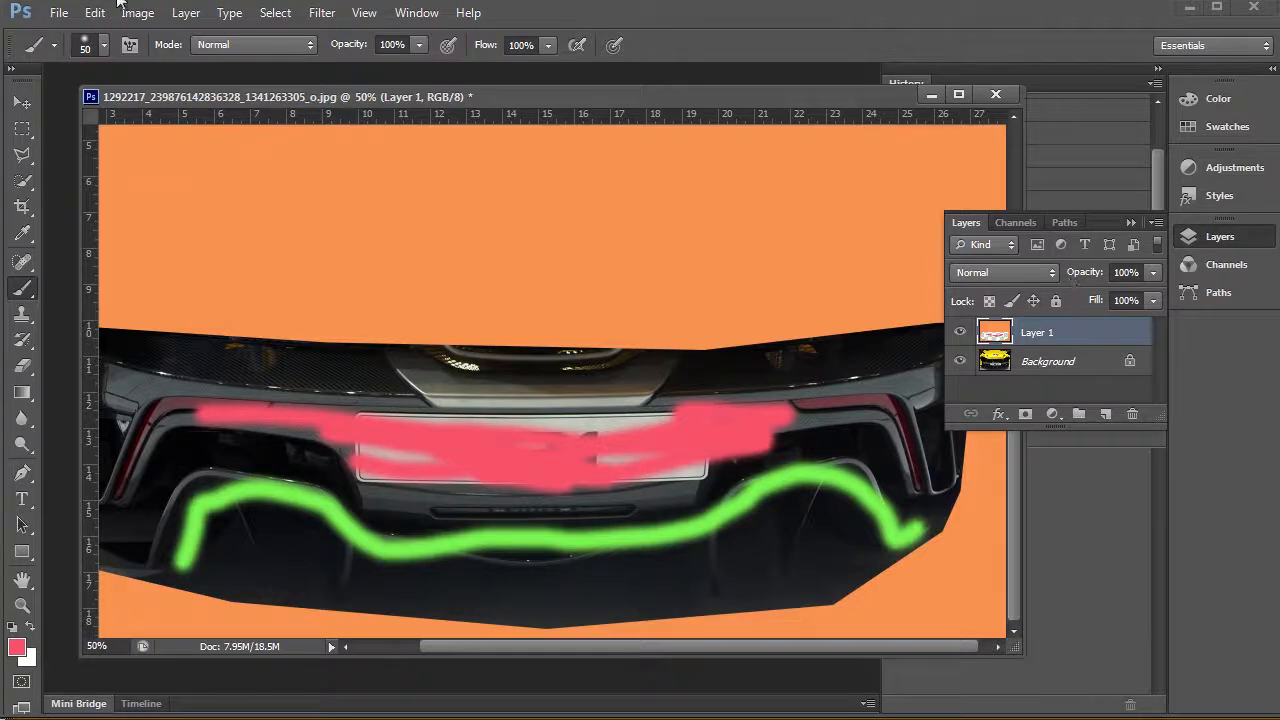
# Rearrange the document windows to view the Lesson03_Reference_BW.jpg line drawing in front of the bumper photo
pyautogui.moveTo(224, 98)
pyautogui.mouseDown()
pyautogui.moveTo(387, 128)
pyautogui.moveTo(242, 101)
pyautogui.mouseUp()
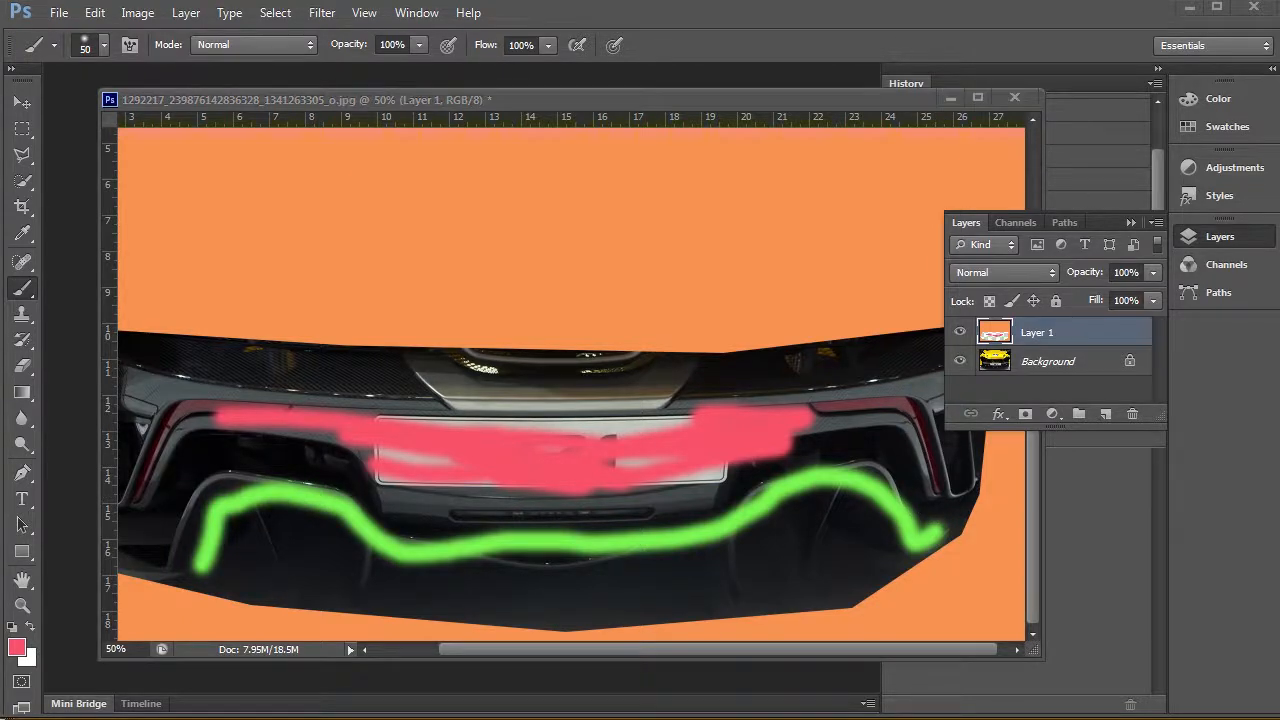
pyautogui.moveTo(228, 106); pyautogui.dragTo(176, 202)
pyautogui.moveTo(232, 118); pyautogui.dragTo(290, 139)
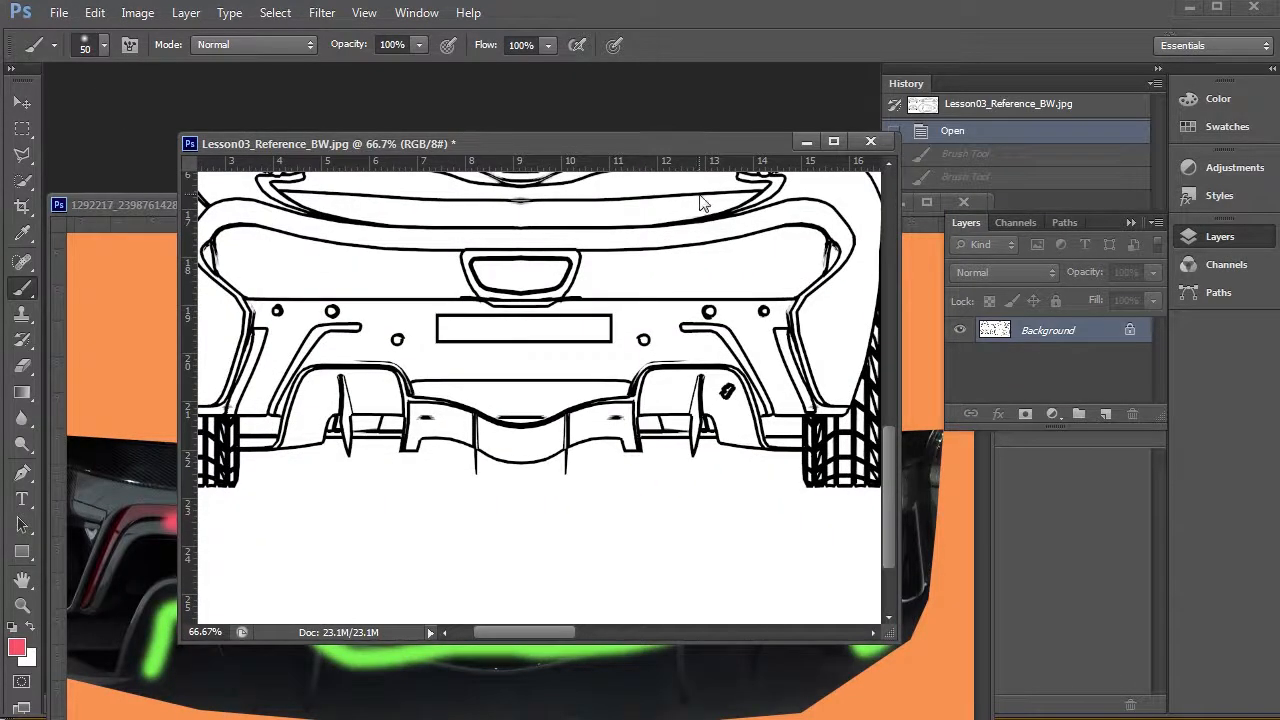
# Switch to 3ds Max and set the perspective viewport to the Back view, framing the car's rear bumper
pyautogui.click(1189, 9)
pyautogui.keyDown('alt'); pyautogui.moveTo(573, 303); pyautogui.dragTo(566, 338, button='middle'); pyautogui.keyUp('alt')
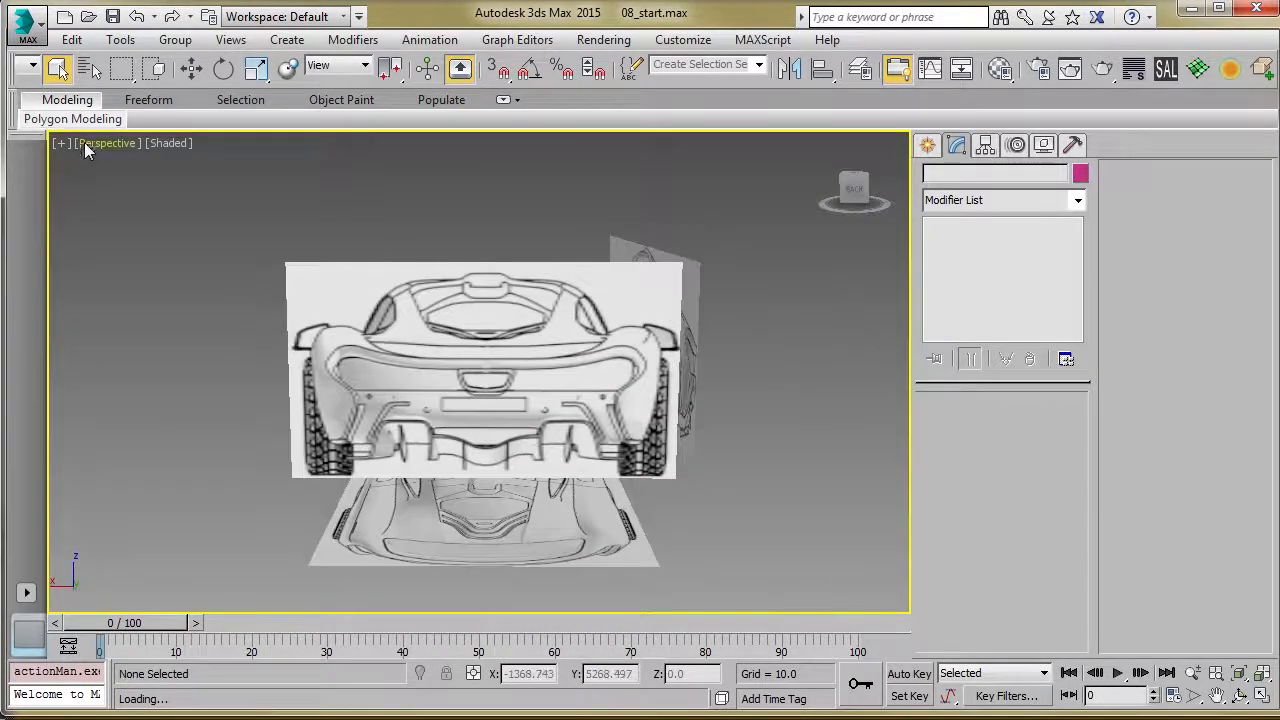
pyautogui.click(84, 142)
pyautogui.click(158, 334)
pyautogui.scroll(-2, 293, 320)
pyautogui.moveTo(353, 331); pyautogui.dragTo(307, 238, button='middle')
pyautogui.scroll(4, 403, 353)
pyautogui.scroll(-2, 530, 345)
pyautogui.moveTo(403, 353); pyautogui.dragTo(526, 386, button='middle')
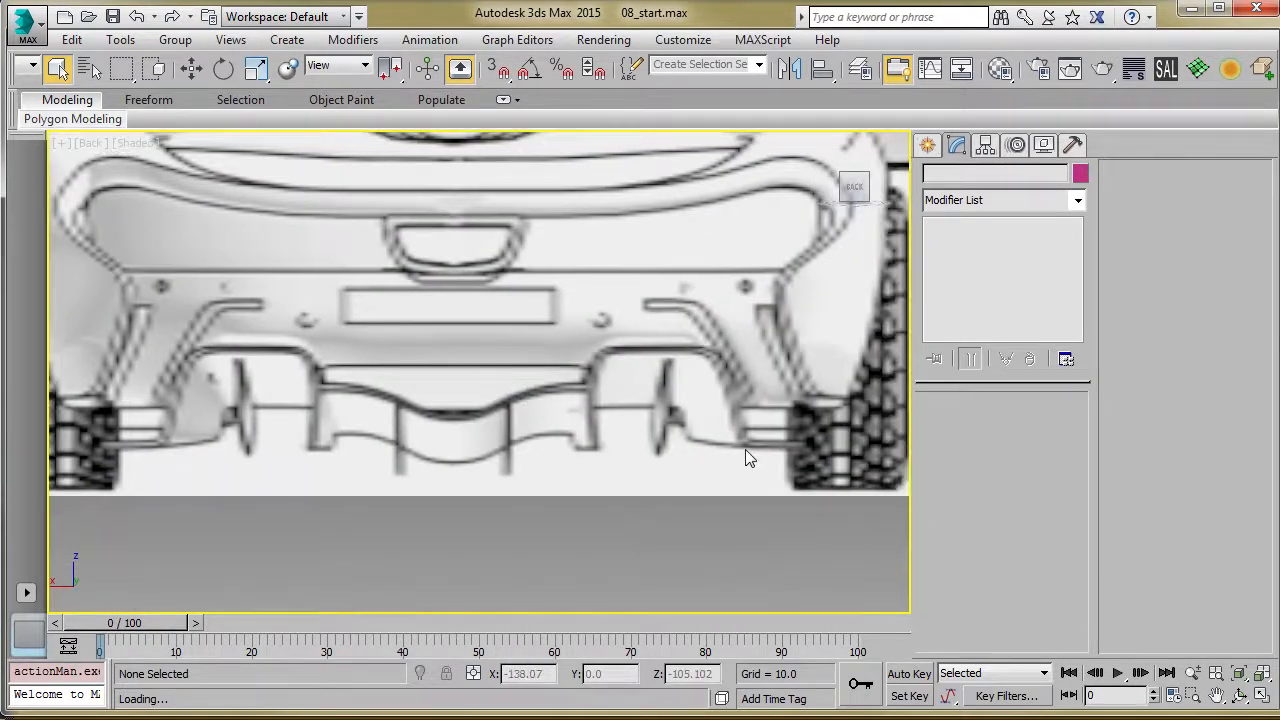
pyautogui.scroll(-1, 747, 445)
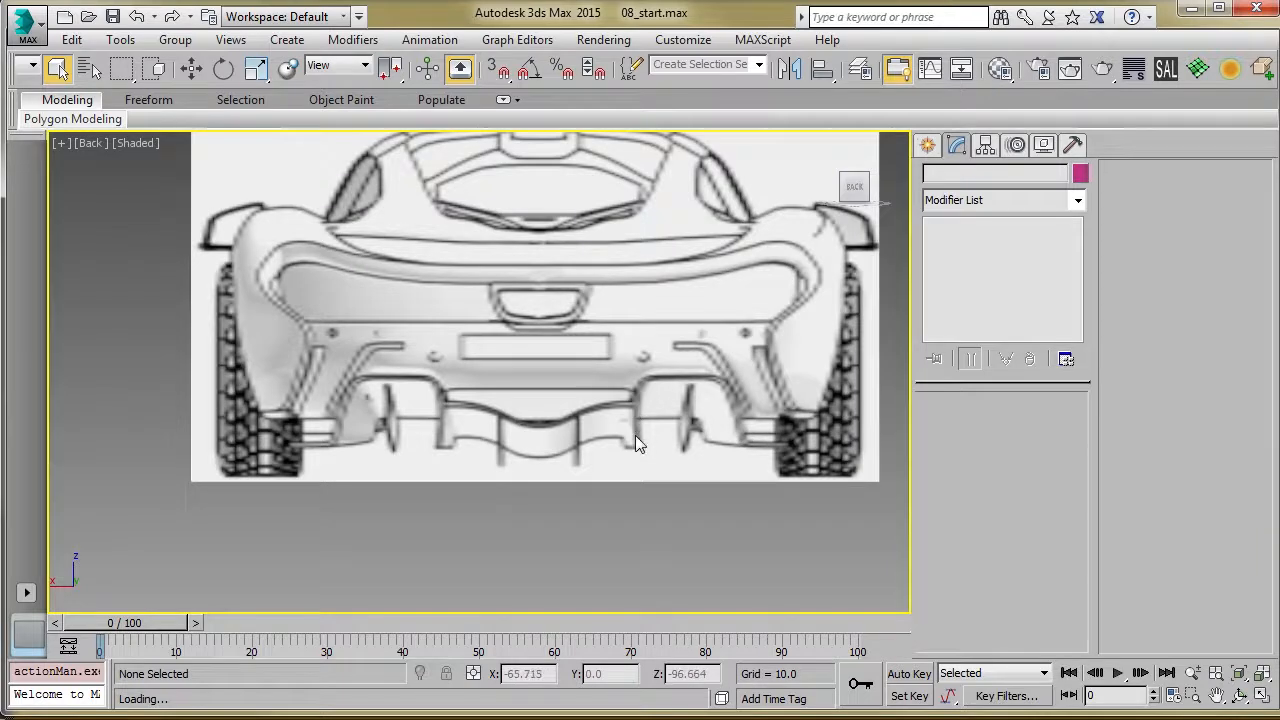
pyautogui.moveTo(642, 403); pyautogui.dragTo(473, 432, button='middle')
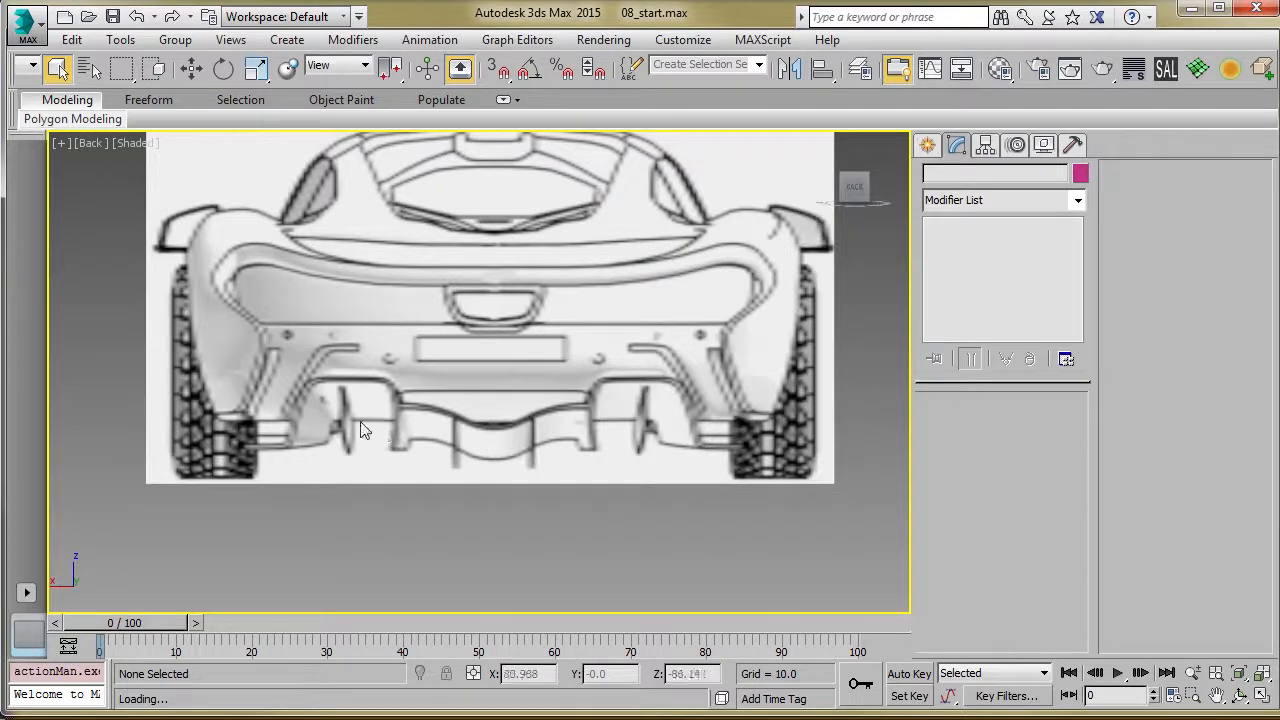
# Reduce the opacity of the Reference material so that the blueprint planes look fainter
pyautogui.press('m')
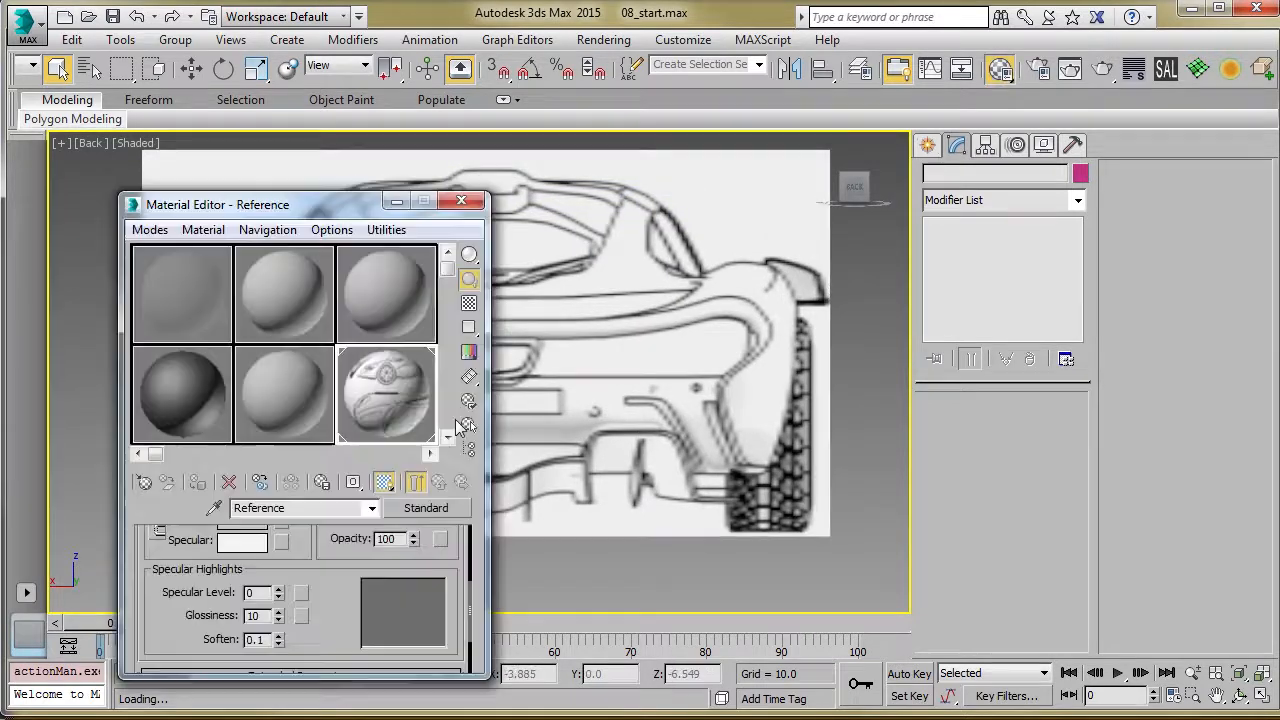
pyautogui.moveTo(413, 542); pyautogui.dragTo(426, 596)
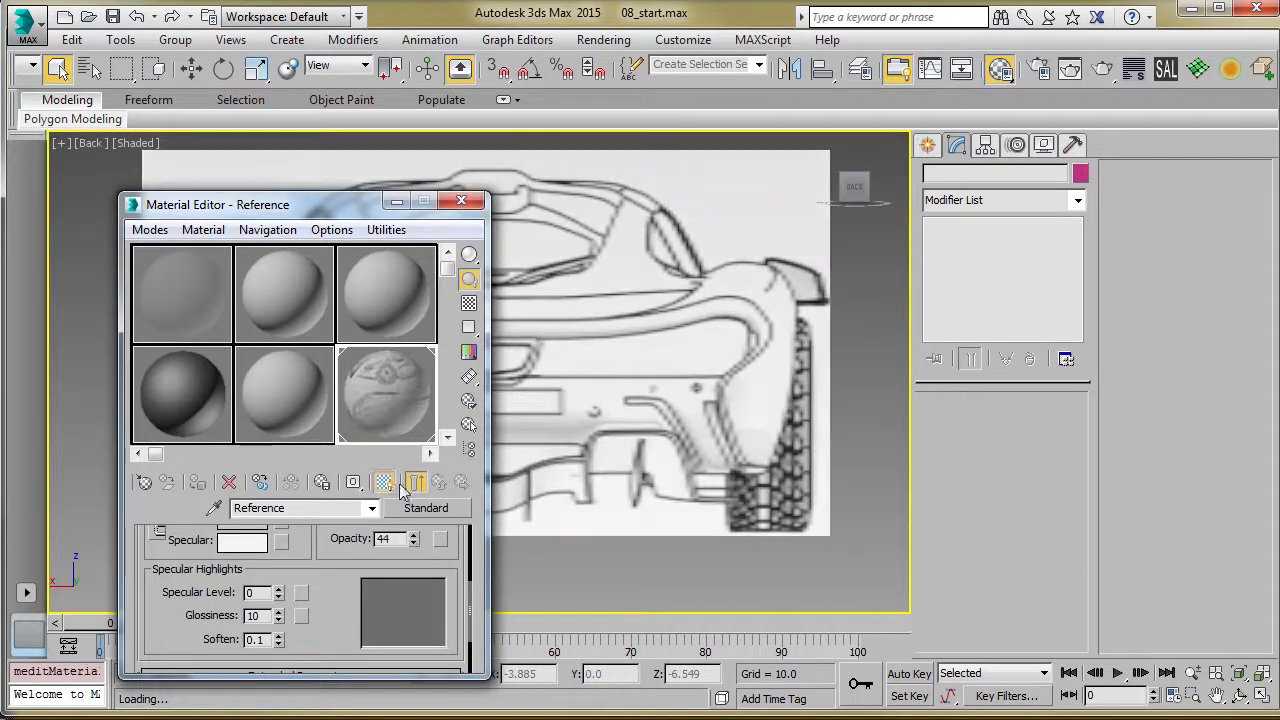
pyautogui.moveTo(414, 540); pyautogui.dragTo(414, 571)
pyautogui.click(463, 202)
# Start the Line tool over the lower bumper beside the wheel and disable Enable In Viewport for the spline
pyautogui.moveTo(595, 364); pyautogui.dragTo(574, 326, button='middle')
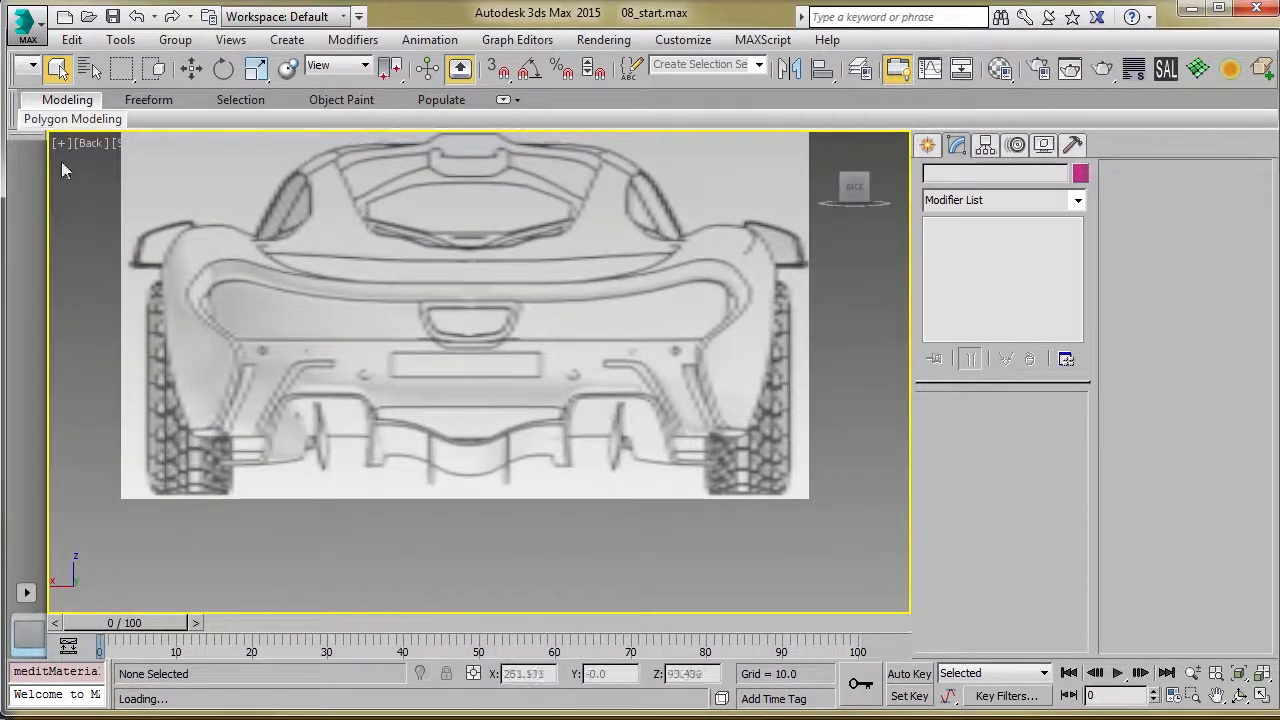
pyautogui.moveTo(503, 244); pyautogui.dragTo(475, 277, button='middle')
pyautogui.click(927, 146)
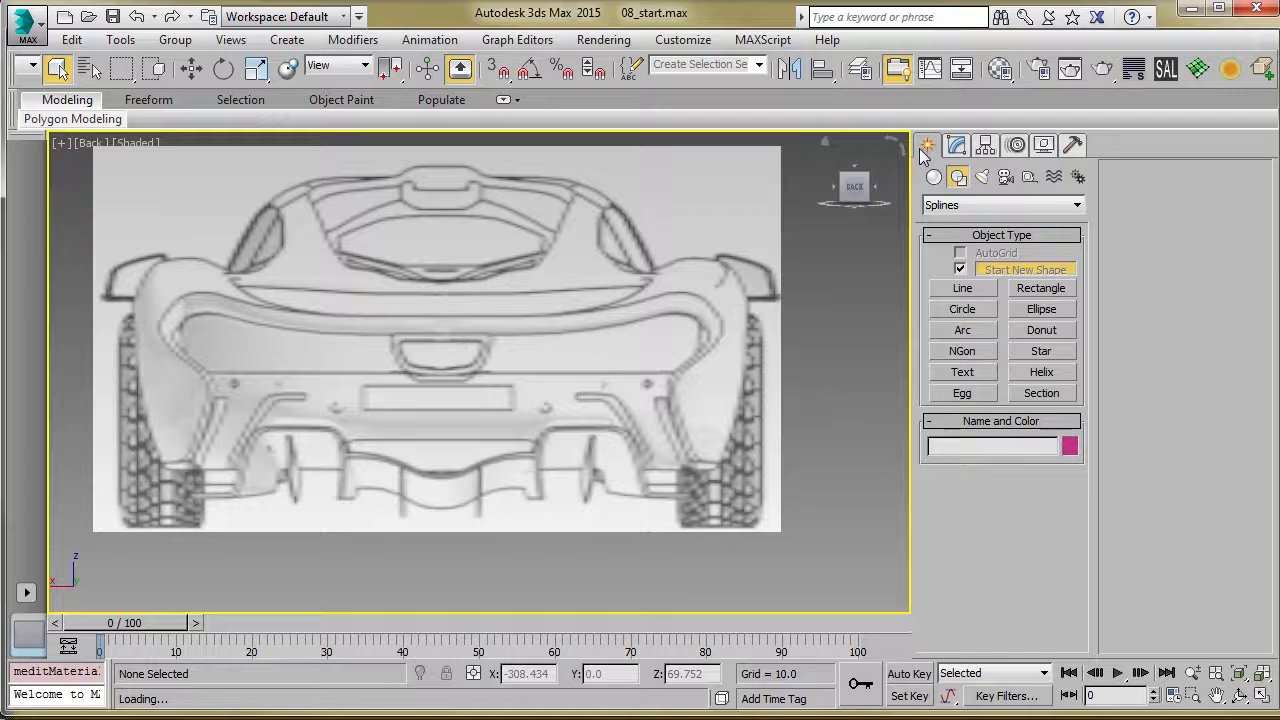
pyautogui.click(962, 289)
pyautogui.scroll(3, 715, 515)
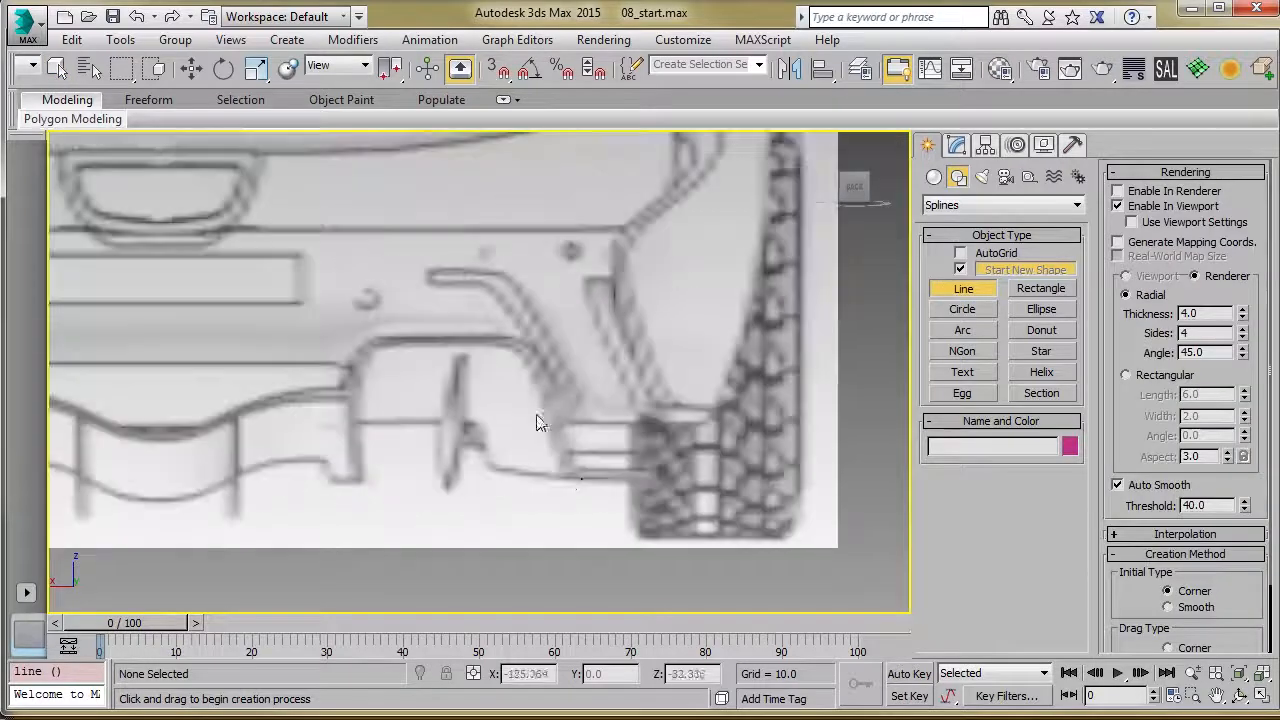
pyautogui.click(656, 477)
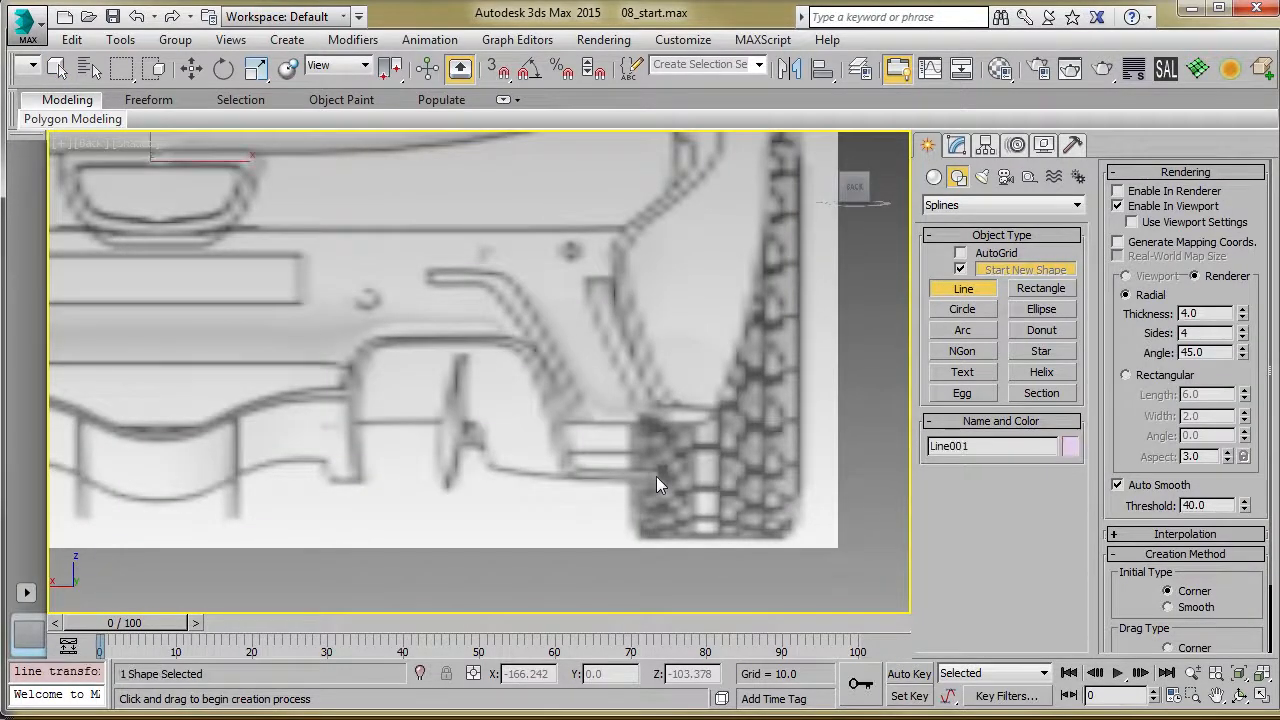
pyautogui.rightClick(569, 476)
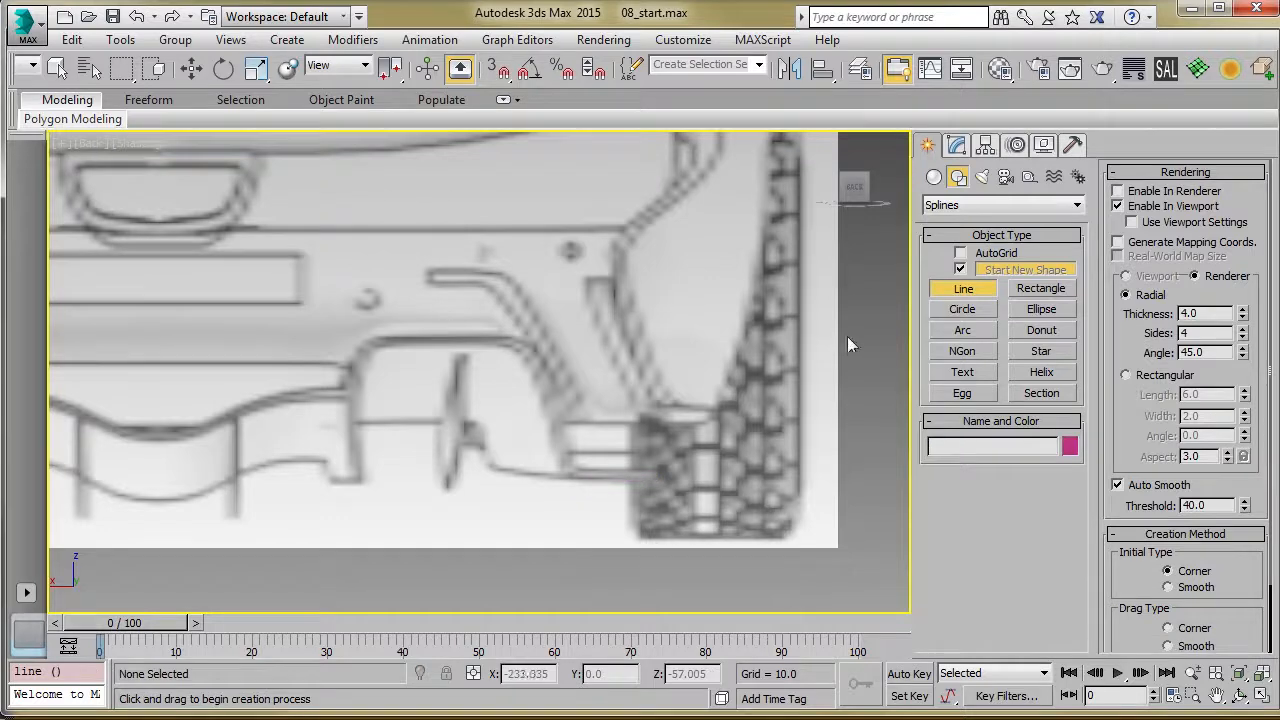
pyautogui.click(1122, 207)
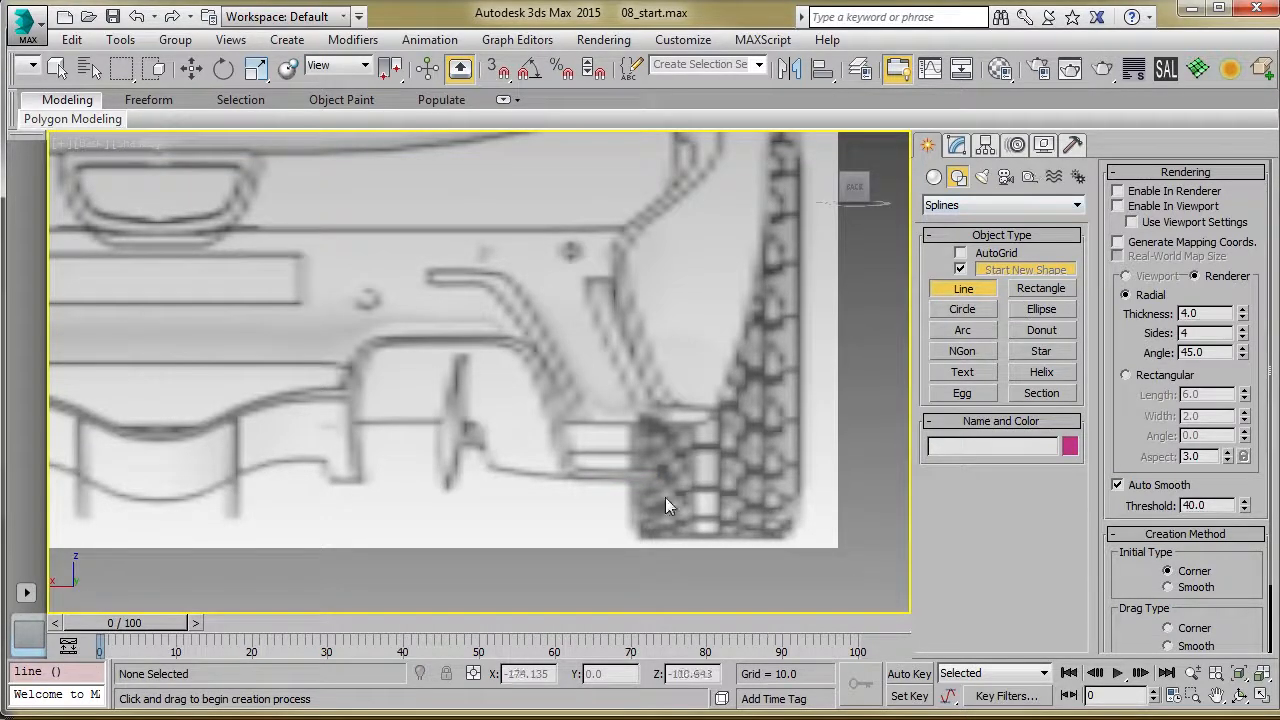
# Trace the lower bumper edge with a seven-point open line, from the tyre over the exhaust arch down to the diffuser's lower edge
pyautogui.click(655, 471)
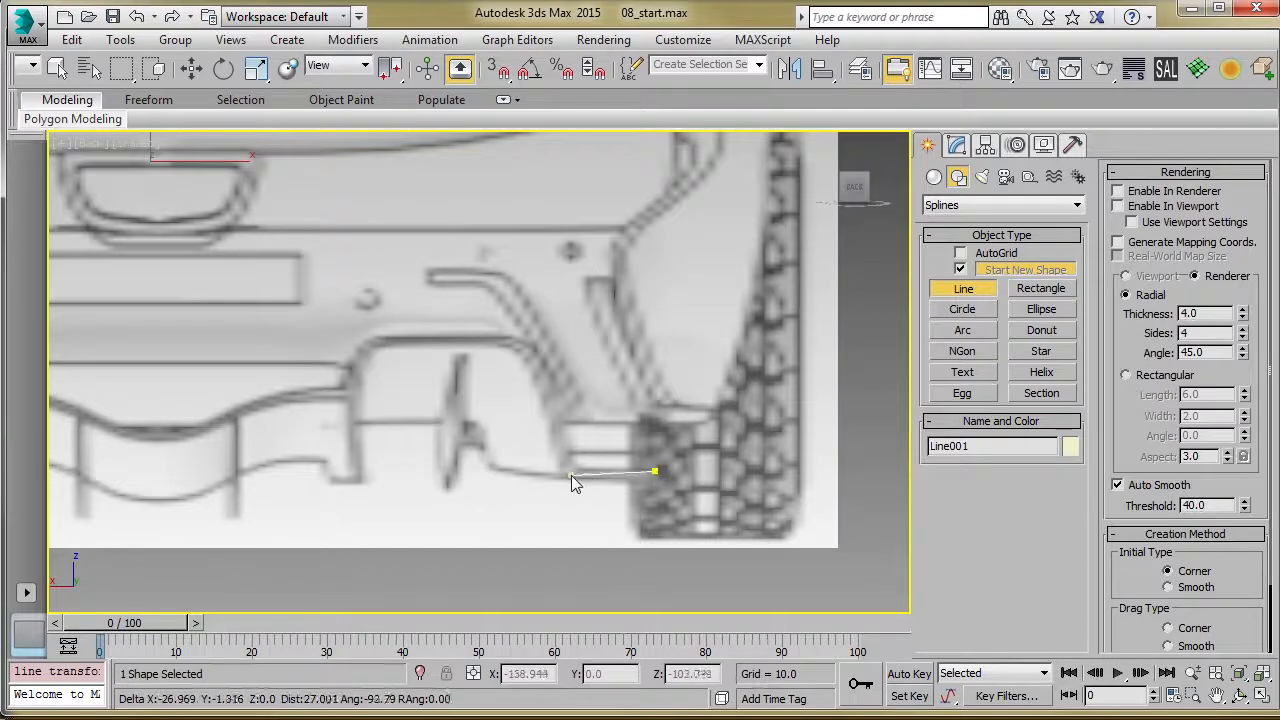
pyautogui.click(572, 474)
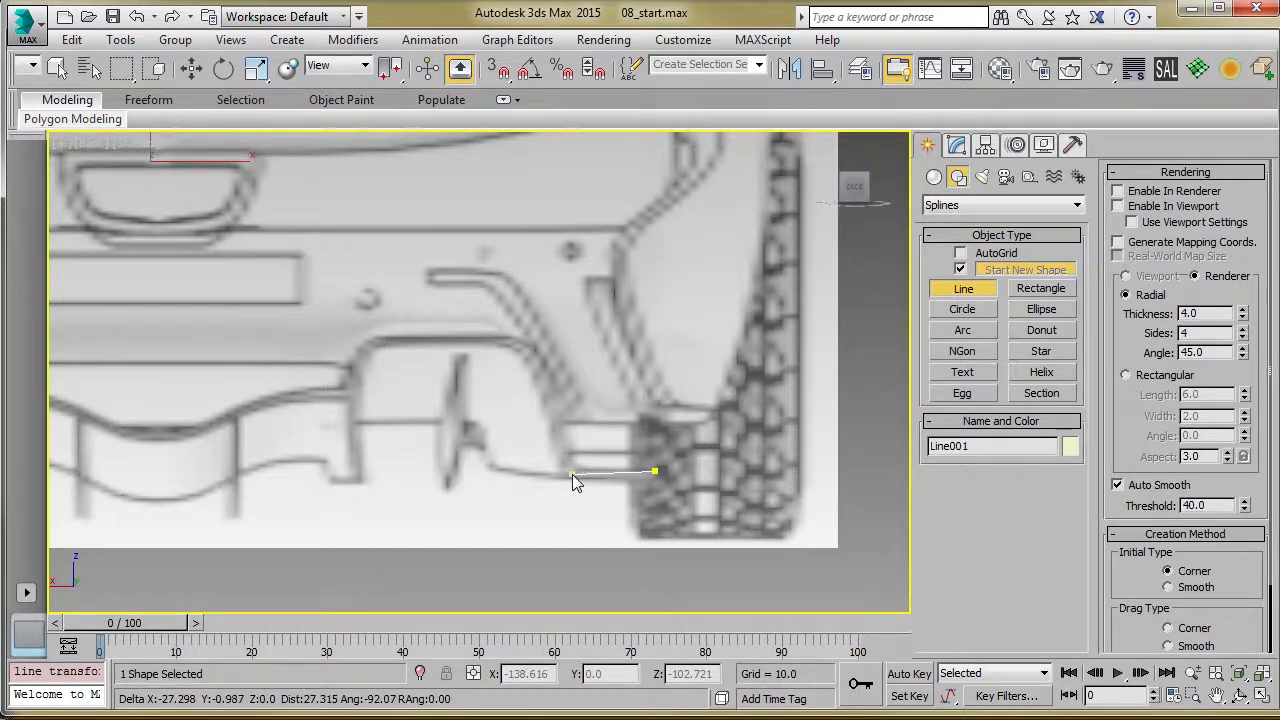
pyautogui.click(536, 366)
pyautogui.click(507, 342)
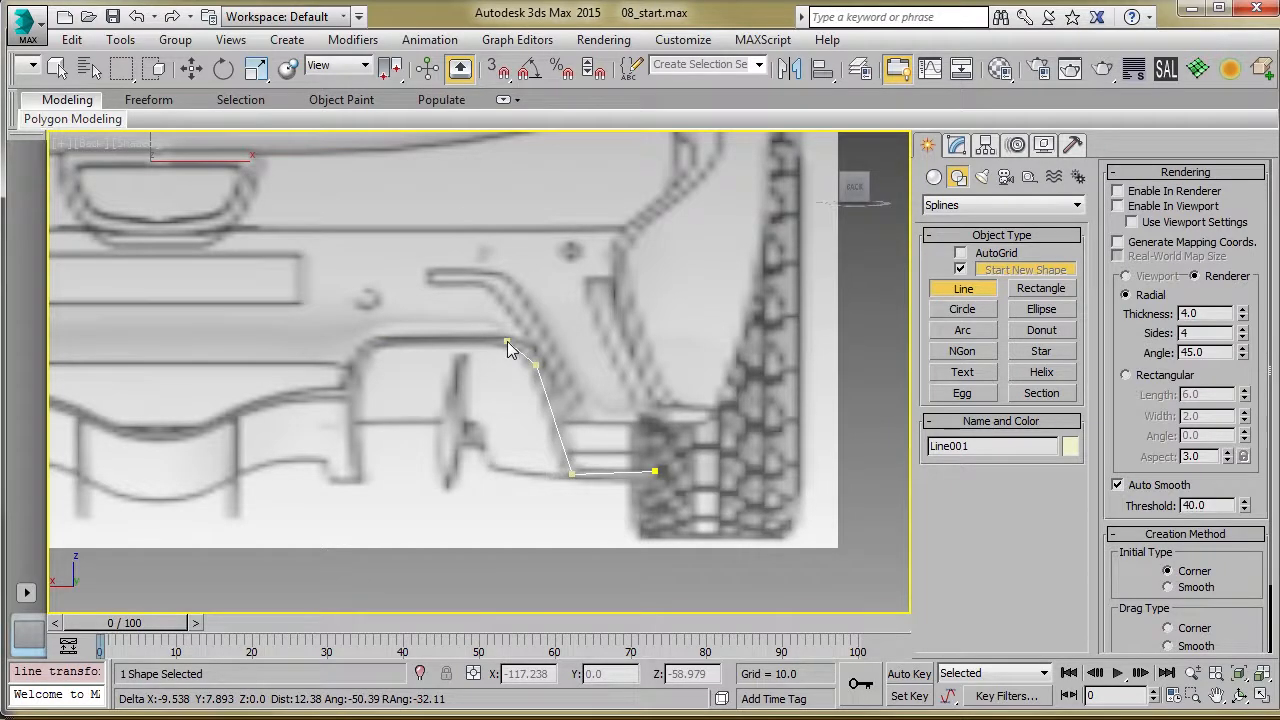
pyautogui.click(381, 341)
pyautogui.click(358, 361)
pyautogui.click(361, 481)
pyautogui.rightClick(360, 486)
# Select all vertices of the traced line and move them along Y to the rear end of the car in the Top view
pyautogui.press('1')
pyautogui.press('w')
pyautogui.moveTo(402, 463); pyautogui.dragTo(467, 436, button='middle')
pyautogui.scroll(-5, 467, 435)
pyautogui.scroll(2, 528, 424)
pyautogui.moveTo(672, 270); pyautogui.dragTo(163, 600)
pyautogui.press('t')
pyautogui.press('z')
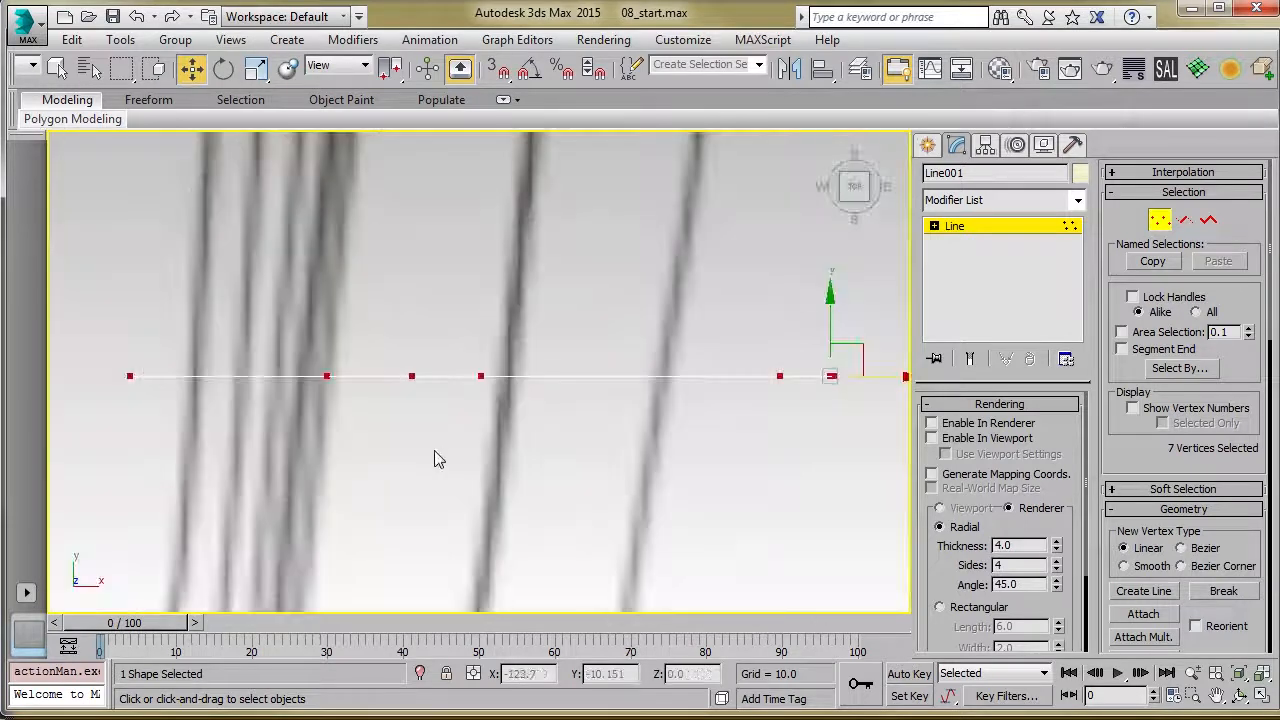
pyautogui.scroll(-6, 414, 480)
pyautogui.moveTo(447, 410); pyautogui.dragTo(444, 112)
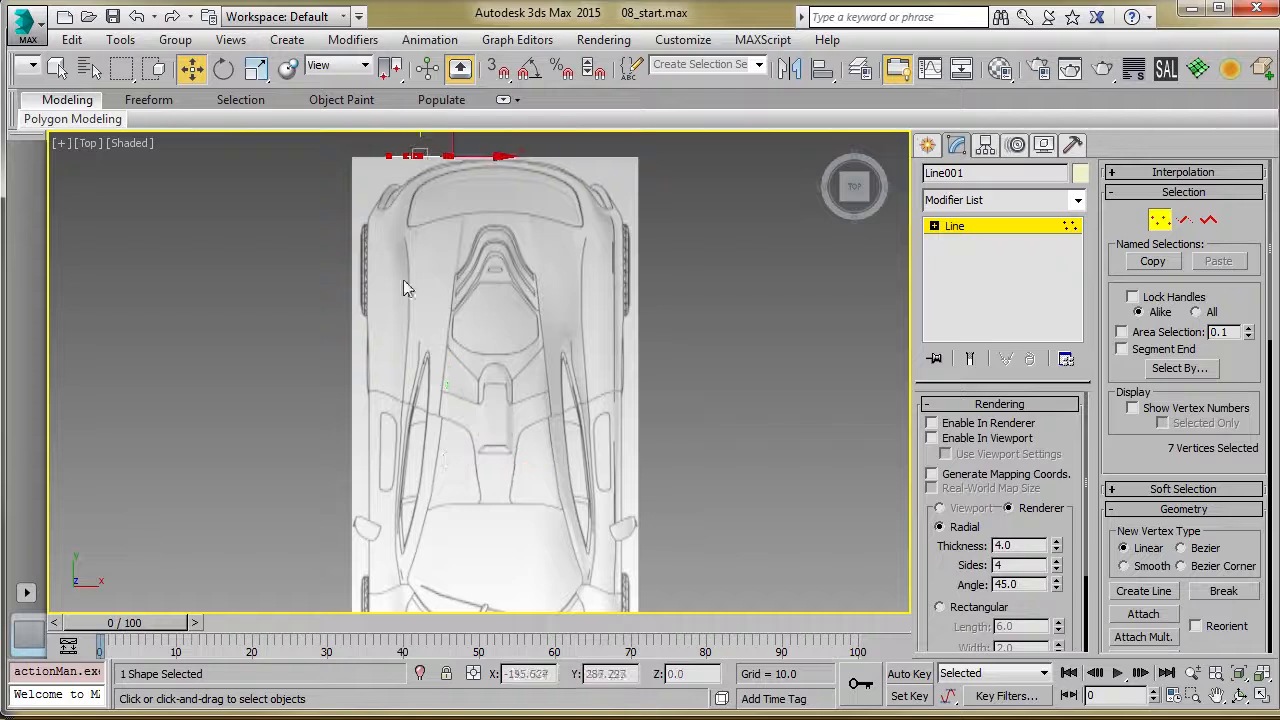
# Move all seven line vertices forward along Y in the Right view onto the rear bumper's side profile
pyautogui.press('p')
pyautogui.press('z')
pyautogui.scroll(-4, 396, 287)
pyautogui.keyDown('alt'); pyautogui.moveTo(360, 437); pyautogui.dragTo(393, 446, button='middle'); pyautogui.keyUp('alt')
pyautogui.press('r')
pyautogui.press('z')
pyautogui.scroll(-4, 364, 450)
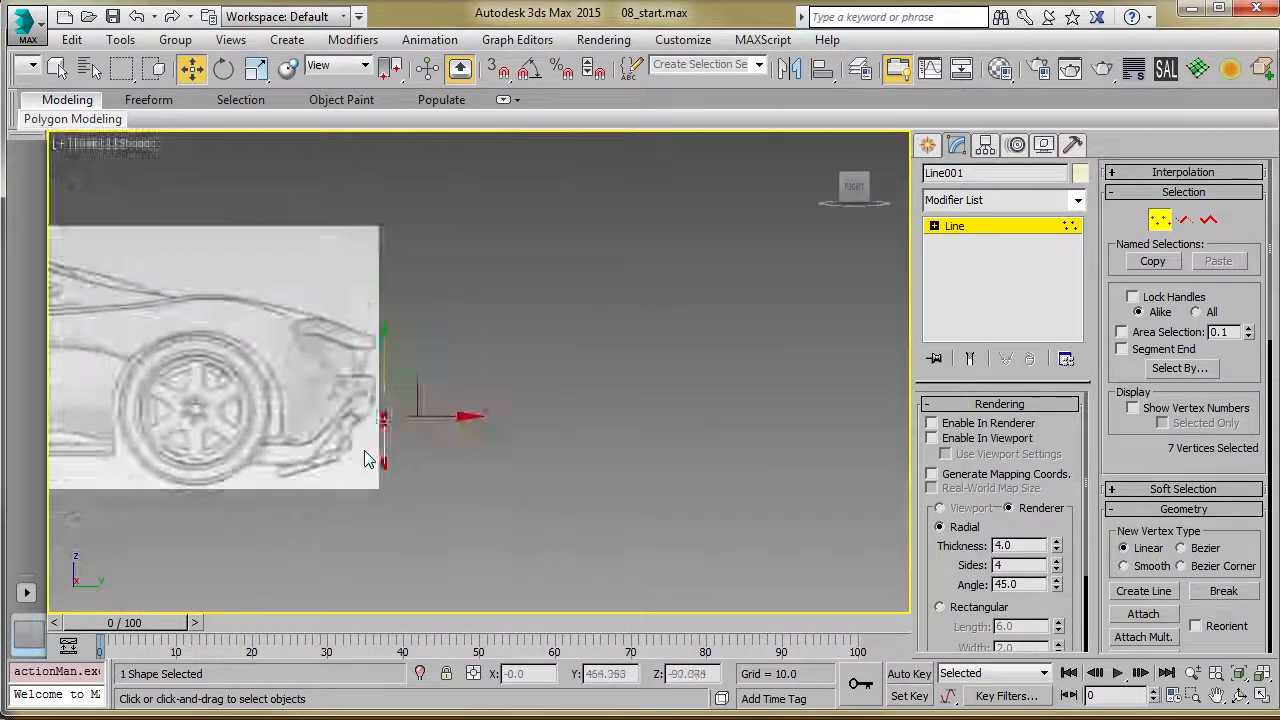
pyautogui.moveTo(470, 372); pyautogui.dragTo(403, 370)
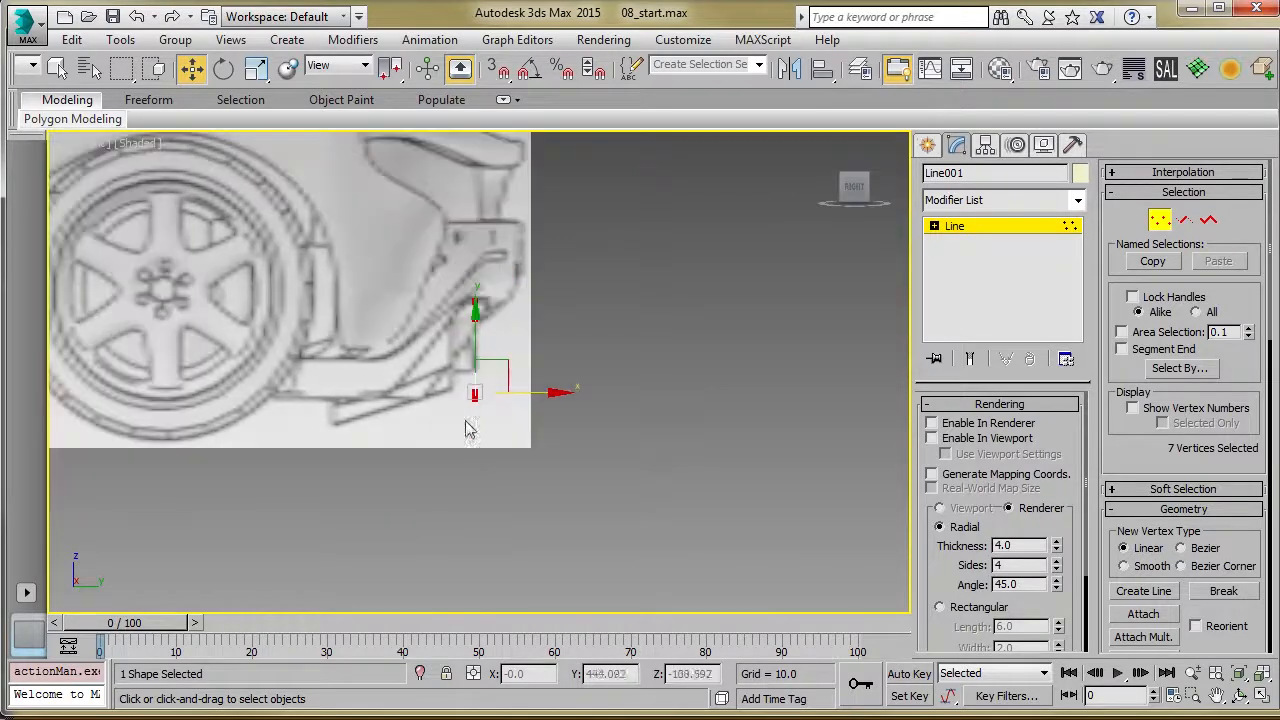
# Select the three lowest vertices of the line and move them forward along Y to the diffuser's lower edge
pyautogui.moveTo(565, 465); pyautogui.dragTo(458, 382)
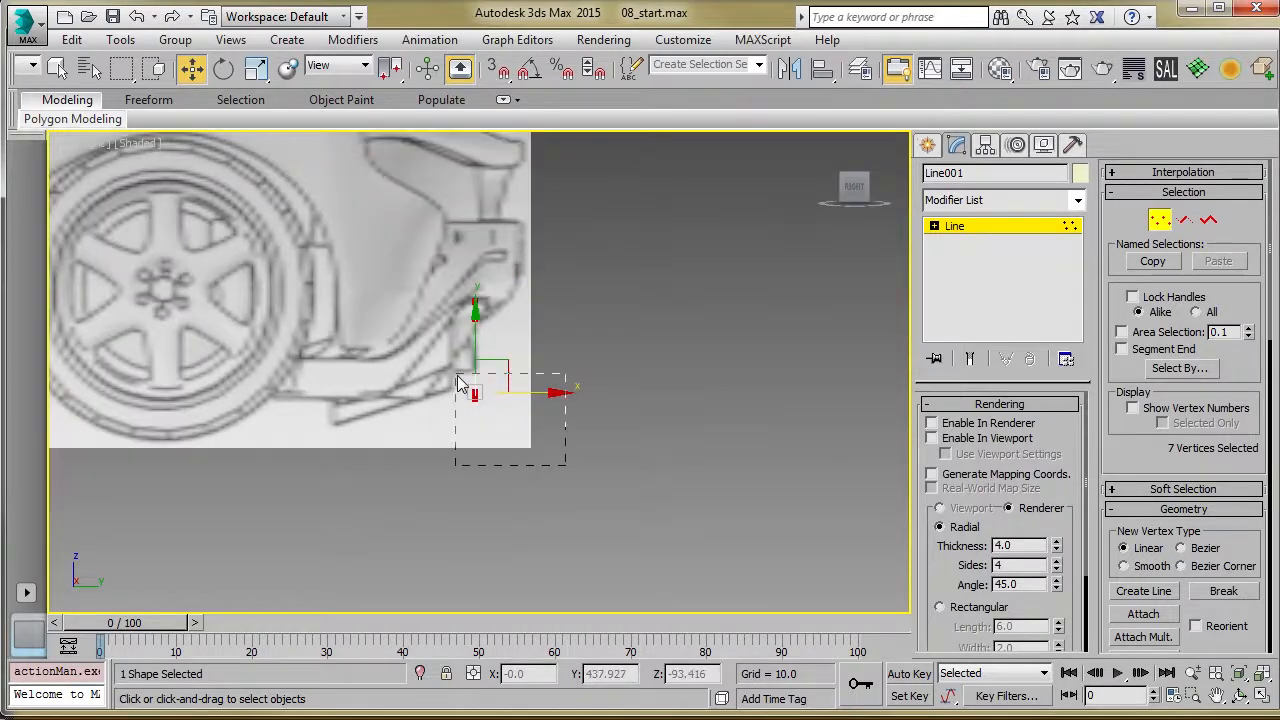
pyautogui.scroll(2, 470, 383)
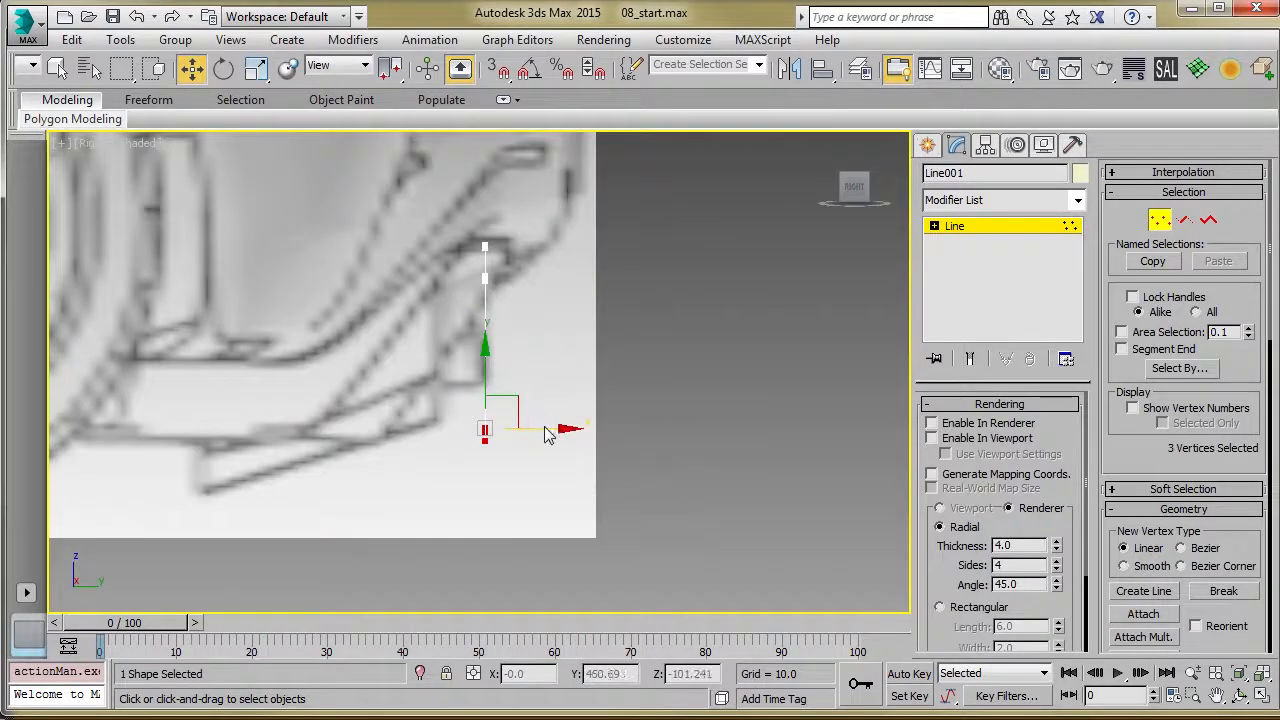
pyautogui.moveTo(549, 437); pyautogui.dragTo(372, 440)
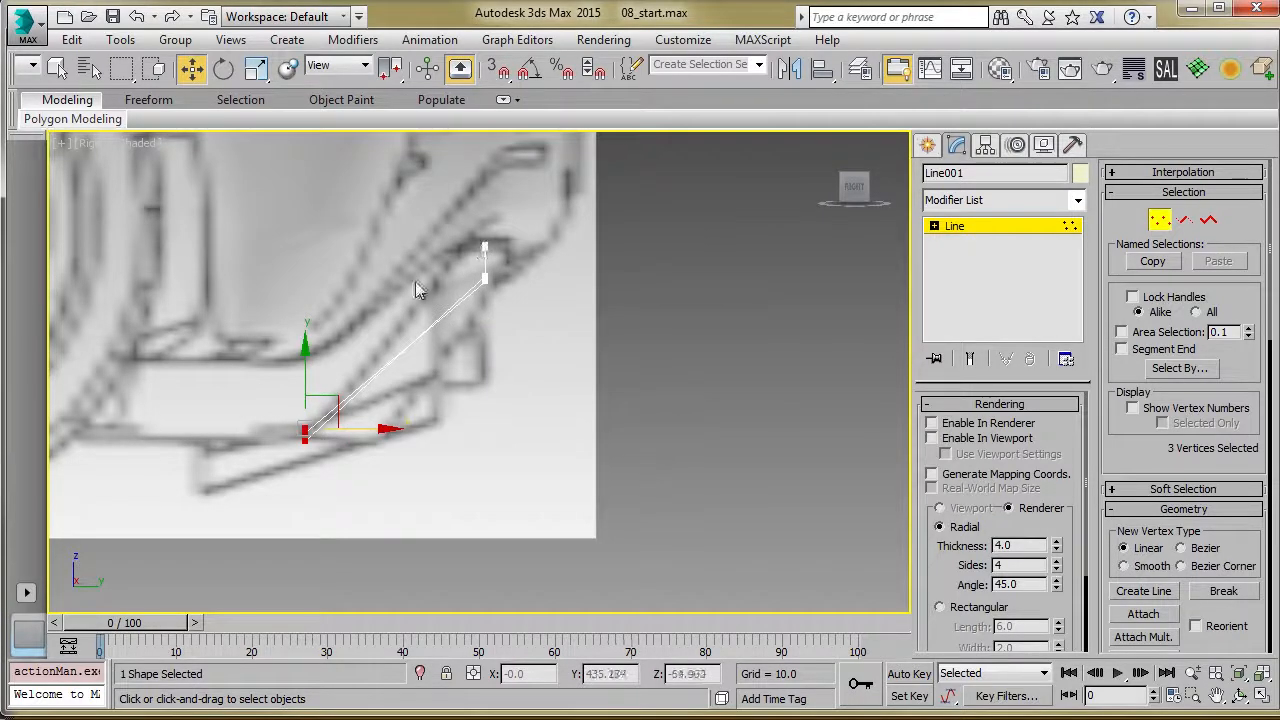
# Select the two corner vertices just below the arch top and move them slightly forward along Y in the Right view
pyautogui.moveTo(457, 341); pyautogui.dragTo(445, 389, button='middle')
pyautogui.moveTo(498, 318); pyautogui.dragTo(498, 316)
pyautogui.moveTo(495, 407)
pyautogui.keyDown('alt'); pyautogui.mouseDown(button='middle')
pyautogui.moveTo(457, 409)
pyautogui.moveTo(506, 413)
pyautogui.moveTo(492, 411)
pyautogui.mouseUp(button='middle'); pyautogui.keyUp('alt')
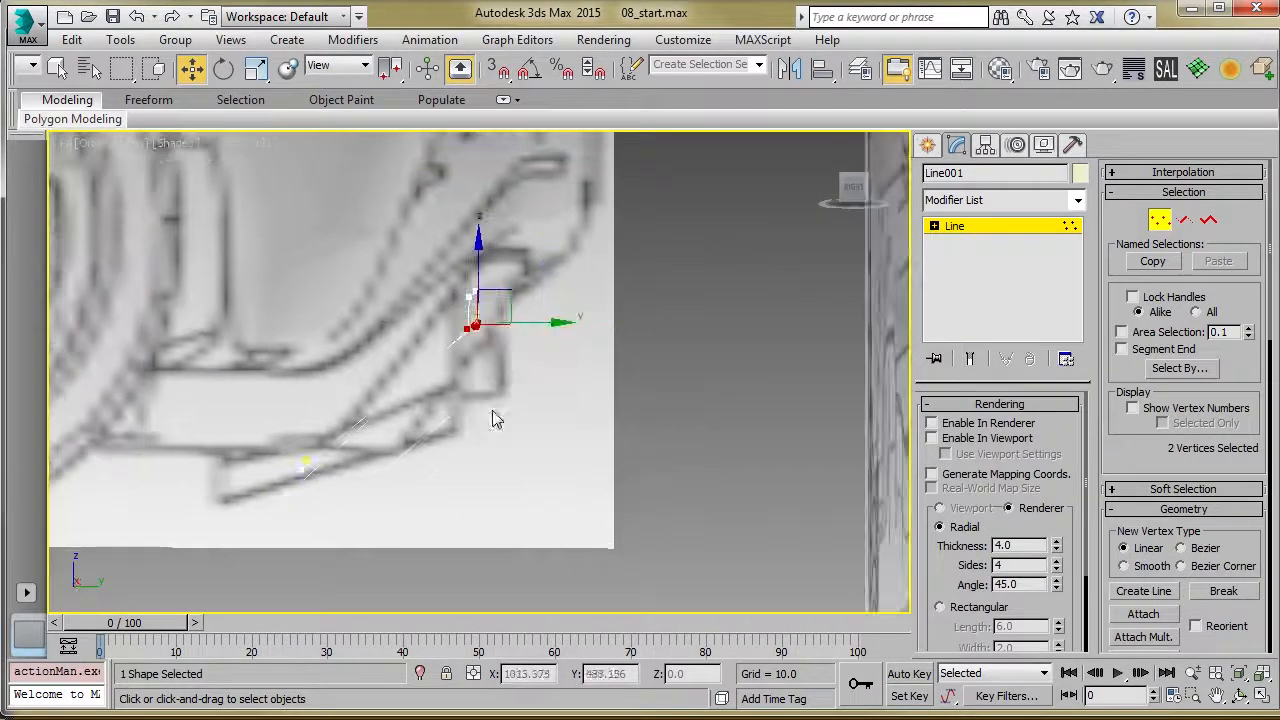
pyautogui.press('r')
pyautogui.press('z')
pyautogui.scroll(-3, 478, 411)
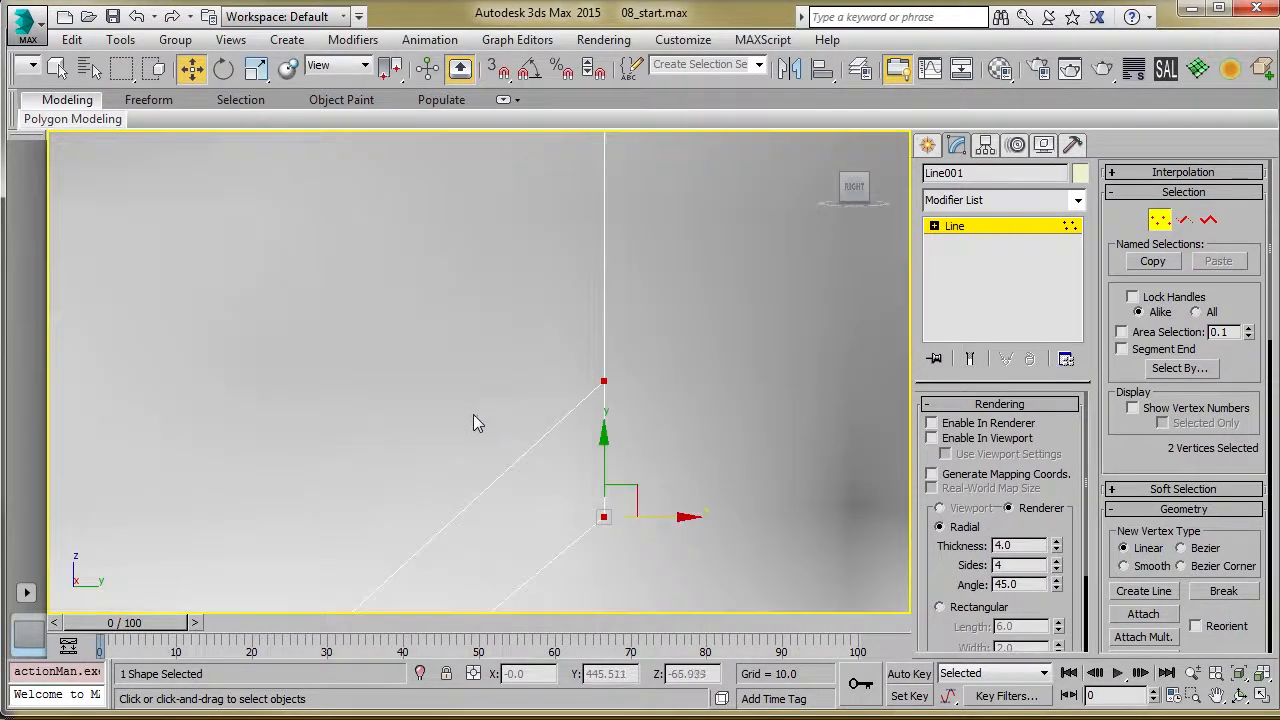
pyautogui.scroll(-8, 473, 414)
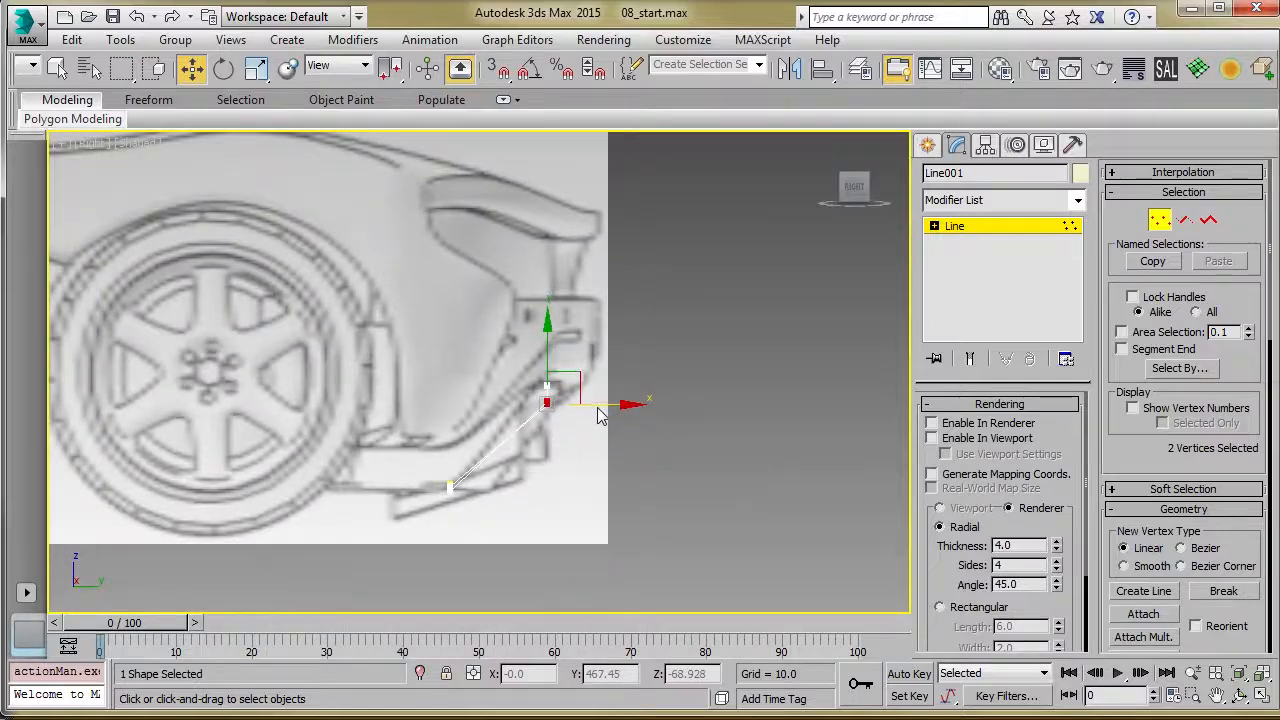
pyautogui.moveTo(584, 404); pyautogui.dragTo(564, 452)
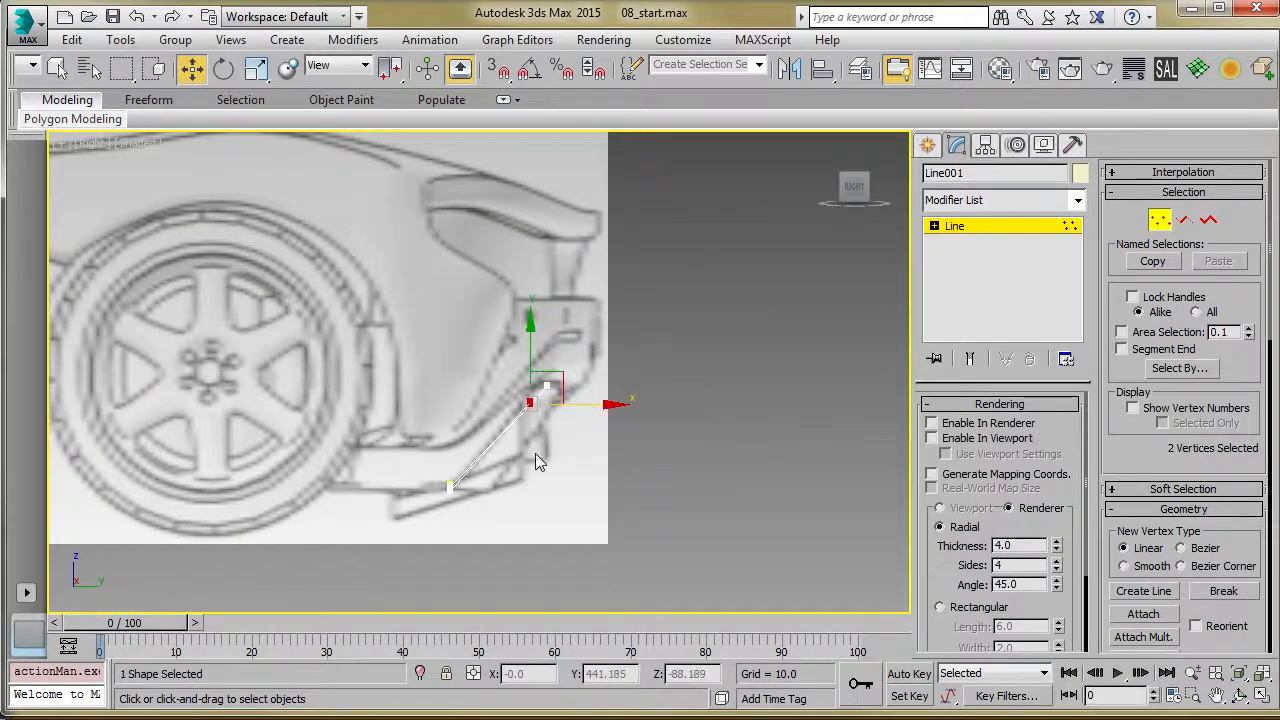
# Examine the shaped line against the blueprints in the Top view and from several orbited angles
pyautogui.scroll(-3, 501, 438)
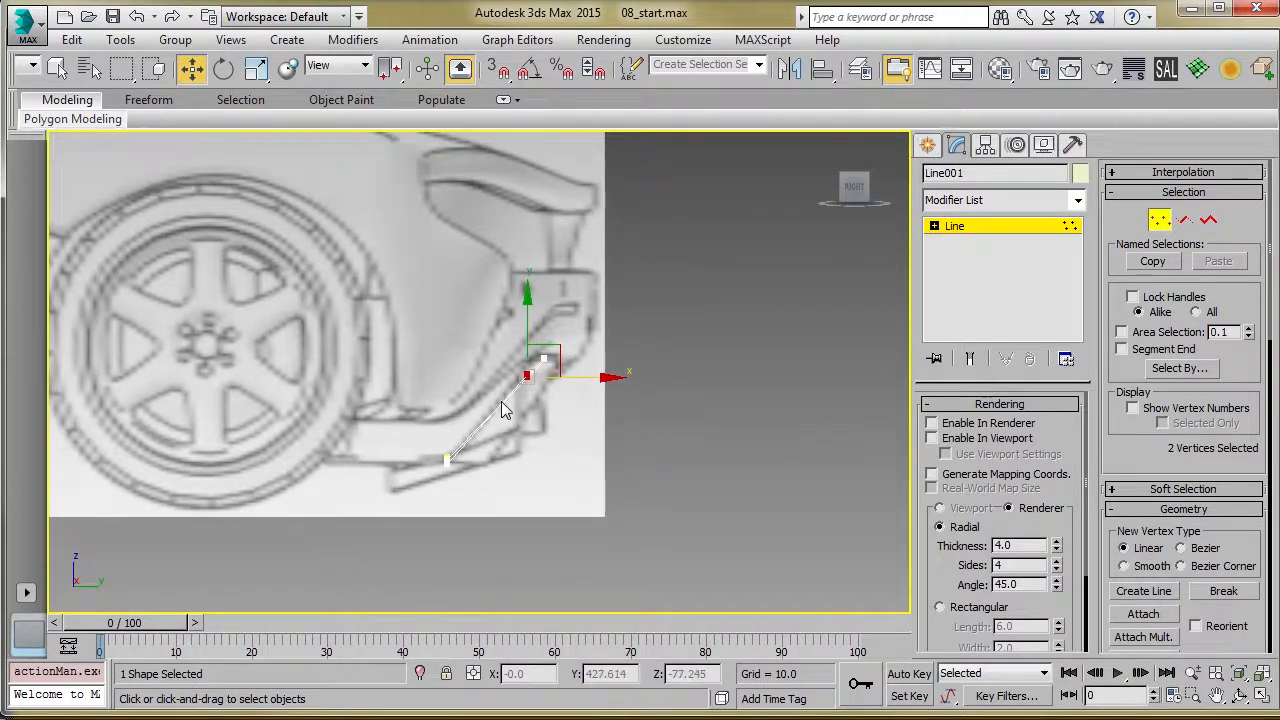
pyautogui.press('t')
pyautogui.scroll(-2, 519, 480)
pyautogui.keyDown('alt'); pyautogui.moveTo(424, 398); pyautogui.dragTo(456, 432, button='middle'); pyautogui.keyUp('alt')
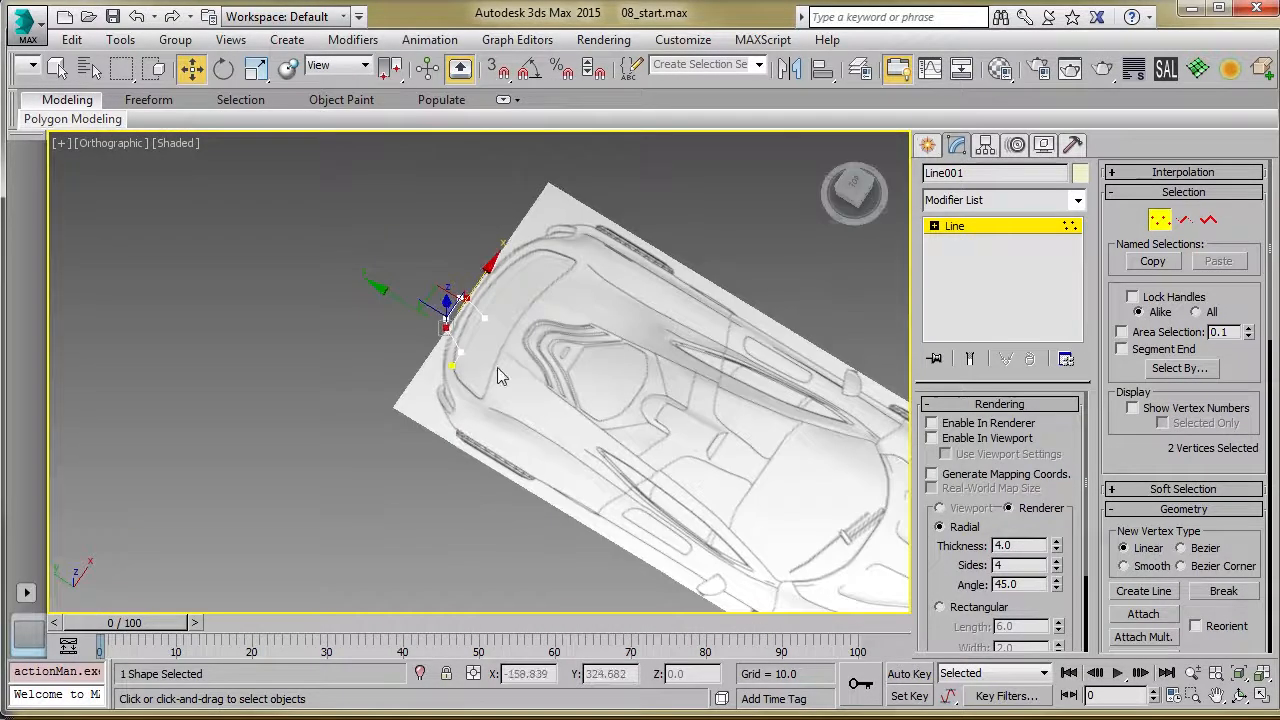
pyautogui.press('t')
pyautogui.press('z')
pyautogui.scroll(-3, 465, 417)
pyautogui.scroll(-2, 422, 397)
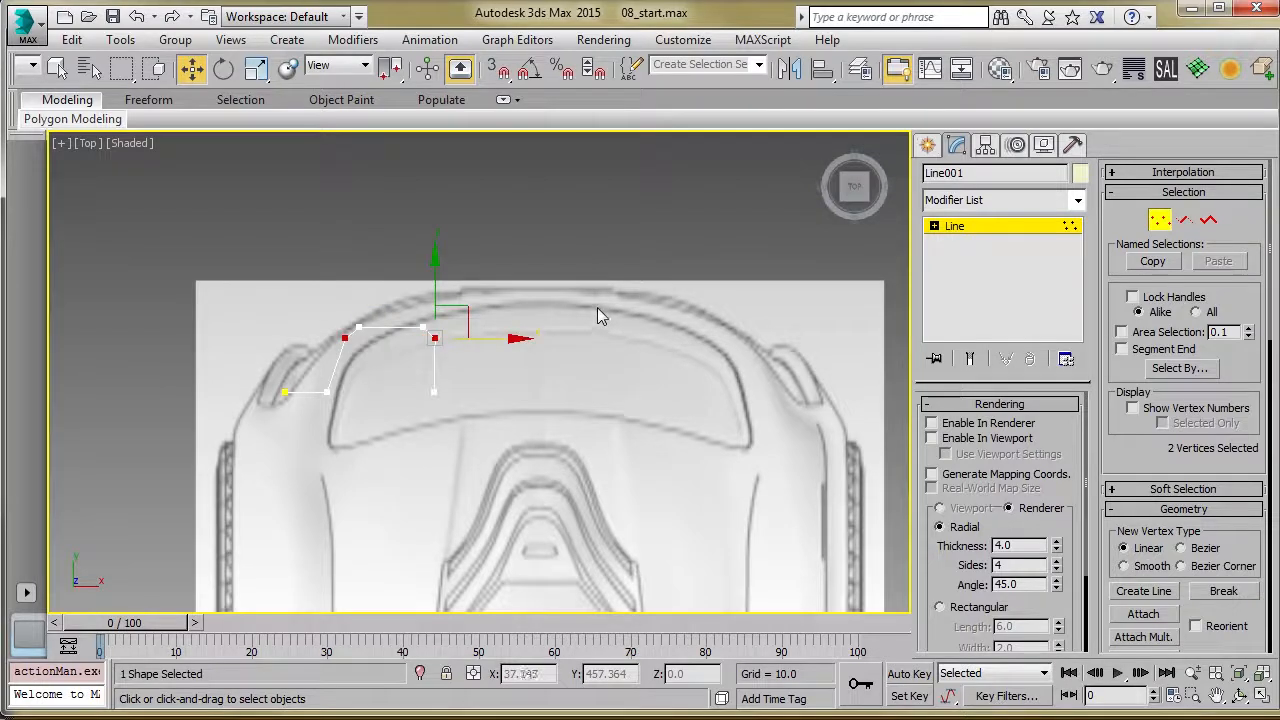
pyautogui.scroll(-4, 597, 307)
pyautogui.scroll(3, 563, 347)
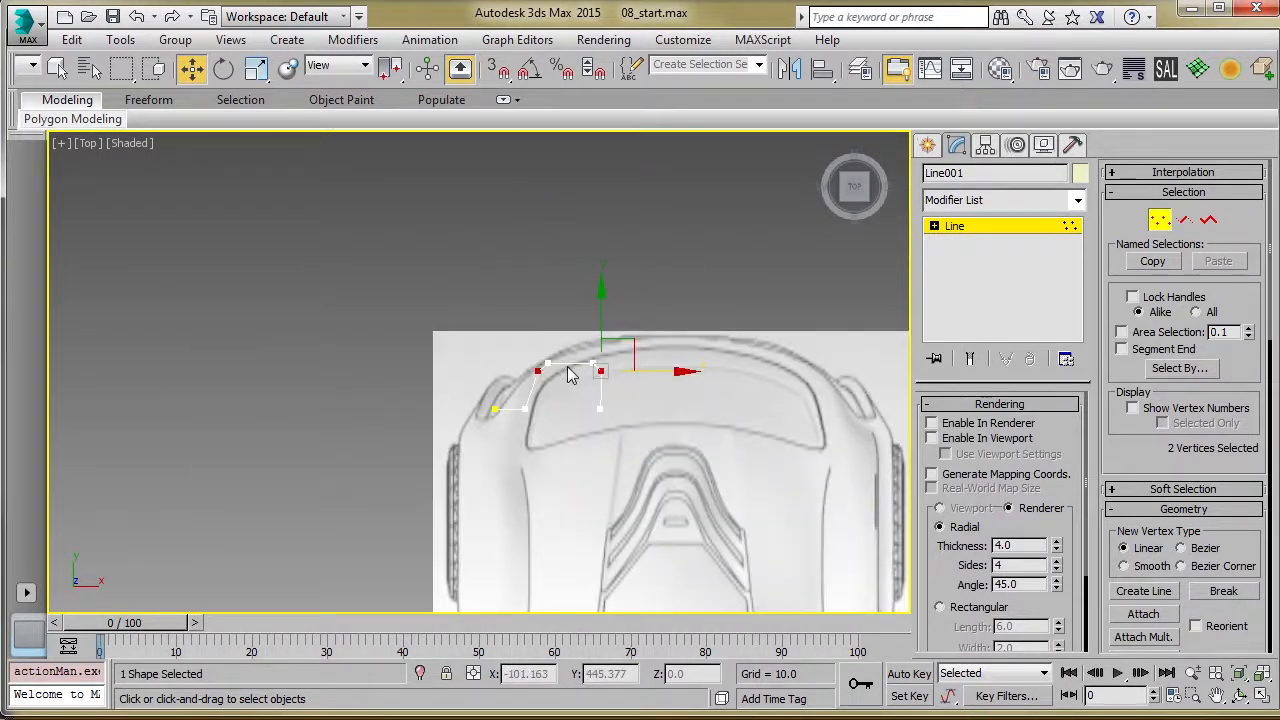
pyautogui.moveTo(508, 416); pyautogui.dragTo(500, 428, button='middle')
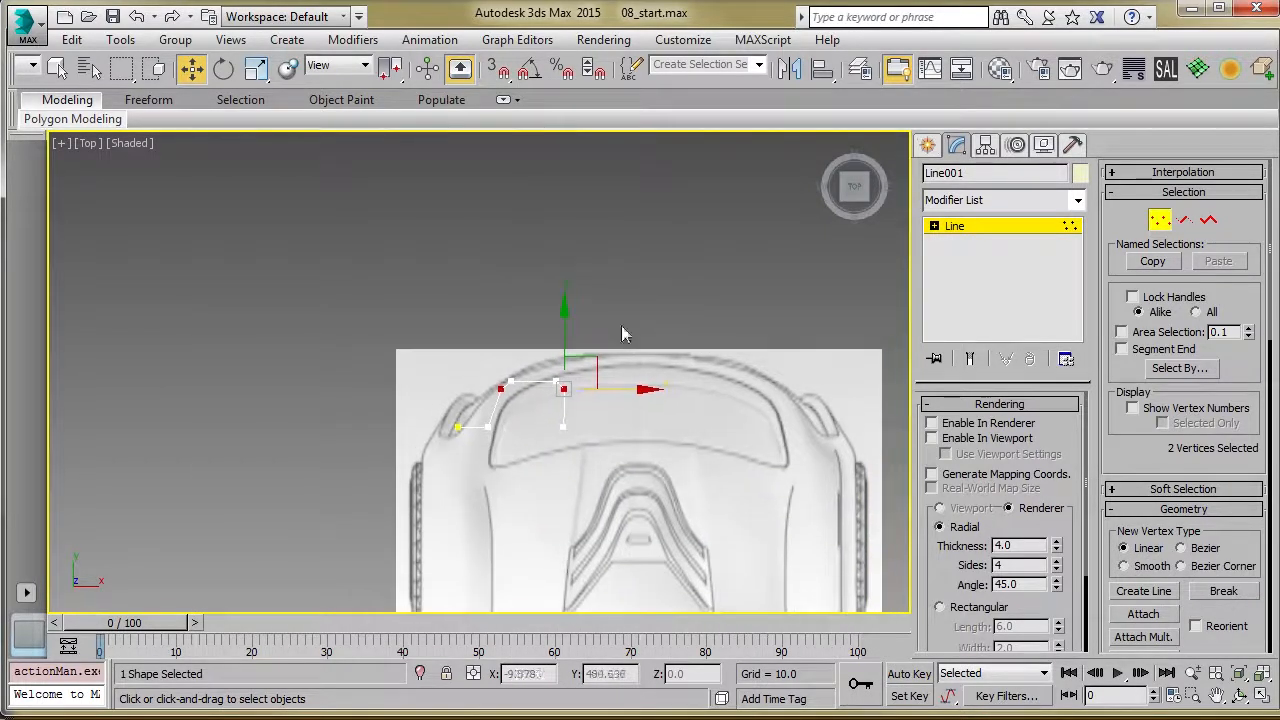
pyautogui.moveTo(758, 357); pyautogui.dragTo(551, 366, button='middle')
pyautogui.keyDown('alt'); pyautogui.moveTo(497, 409); pyautogui.dragTo(606, 330, button='middle'); pyautogui.keyUp('alt')
pyautogui.keyDown('alt'); pyautogui.moveTo(516, 362); pyautogui.dragTo(369, 461, button='middle'); pyautogui.keyUp('alt')
pyautogui.scroll(2, 517, 406)
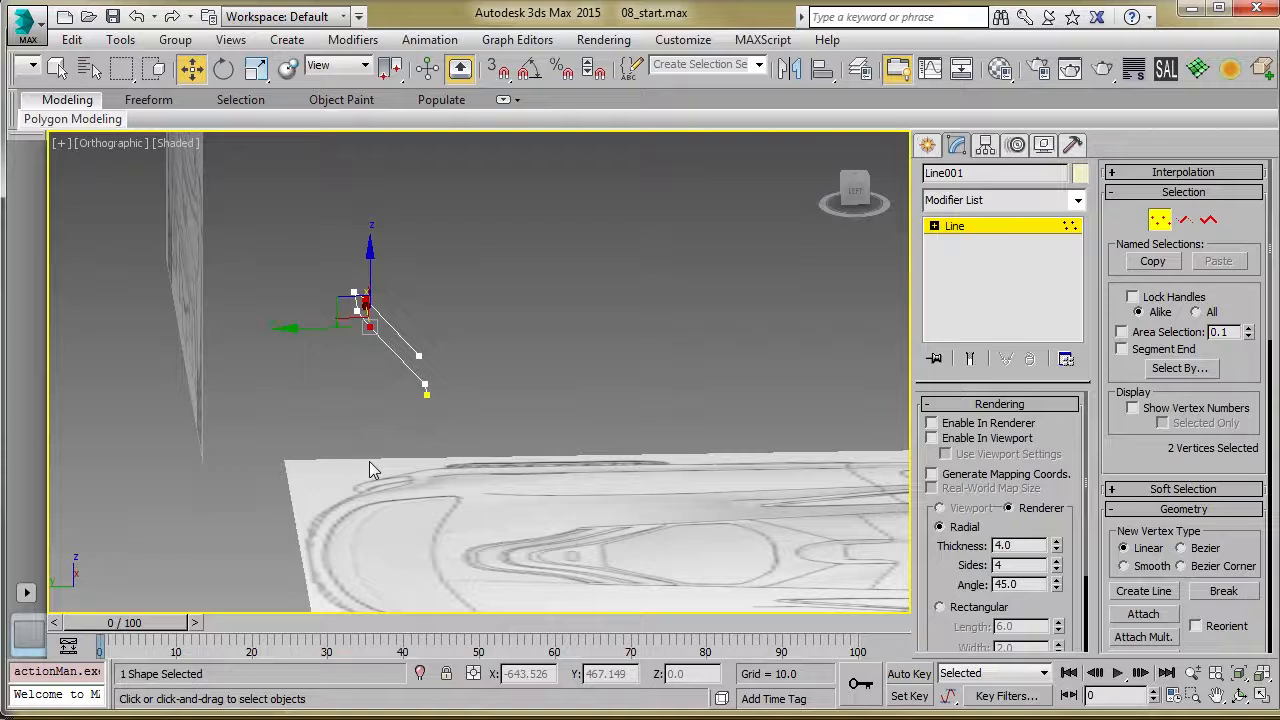
# Undo the vertex moves to compare the line with its flat version, and redo them
pyautogui.moveTo(334, 391); pyautogui.dragTo(306, 429, button='middle')
pyautogui.moveTo(236, 264); pyautogui.dragTo(352, 418)
pyautogui.hotkey('ctrl', 'z')
pyautogui.hotkey('ctrl', 'z')
pyautogui.keyDown('alt'); pyautogui.moveTo(297, 400); pyautogui.dragTo(354, 424, button='middle'); pyautogui.keyUp('alt')
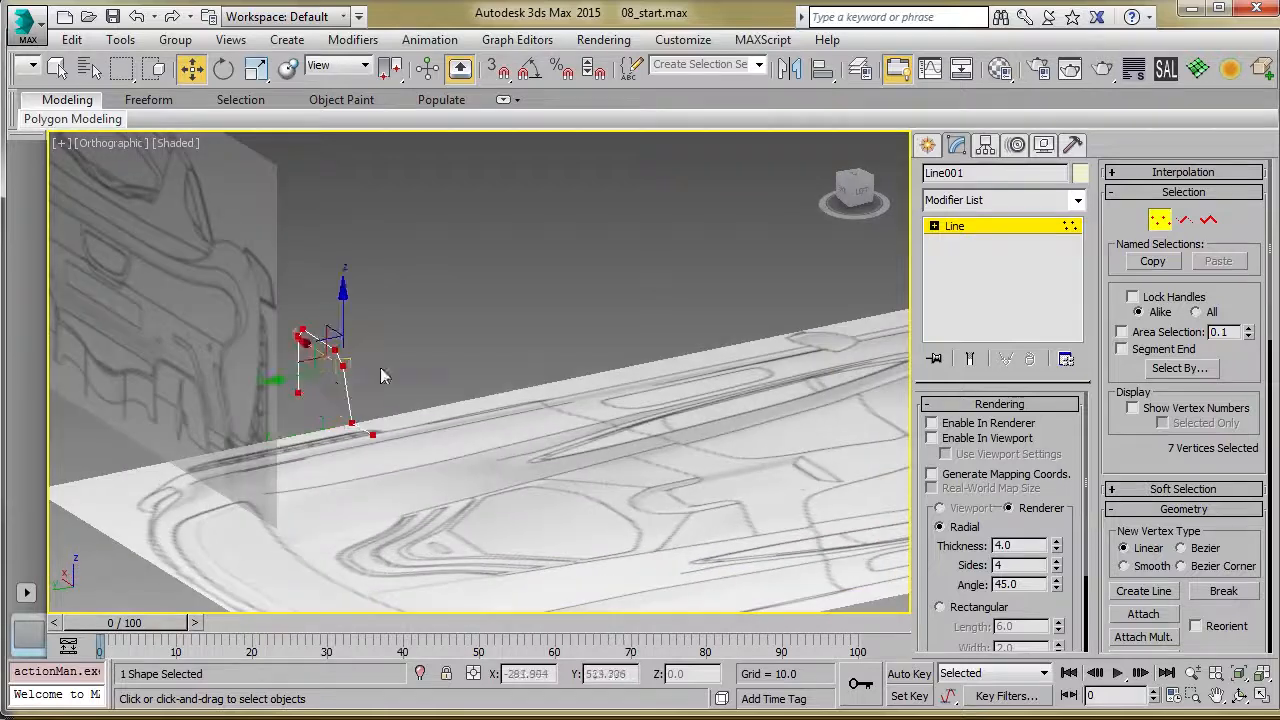
pyautogui.keyDown('alt'); pyautogui.moveTo(241, 502); pyautogui.dragTo(291, 473, button='middle'); pyautogui.keyUp('alt')
pyautogui.hotkey('ctrl', 'y')
pyautogui.hotkey('ctrl', 'y')
pyautogui.hotkey('ctrl', 'y')
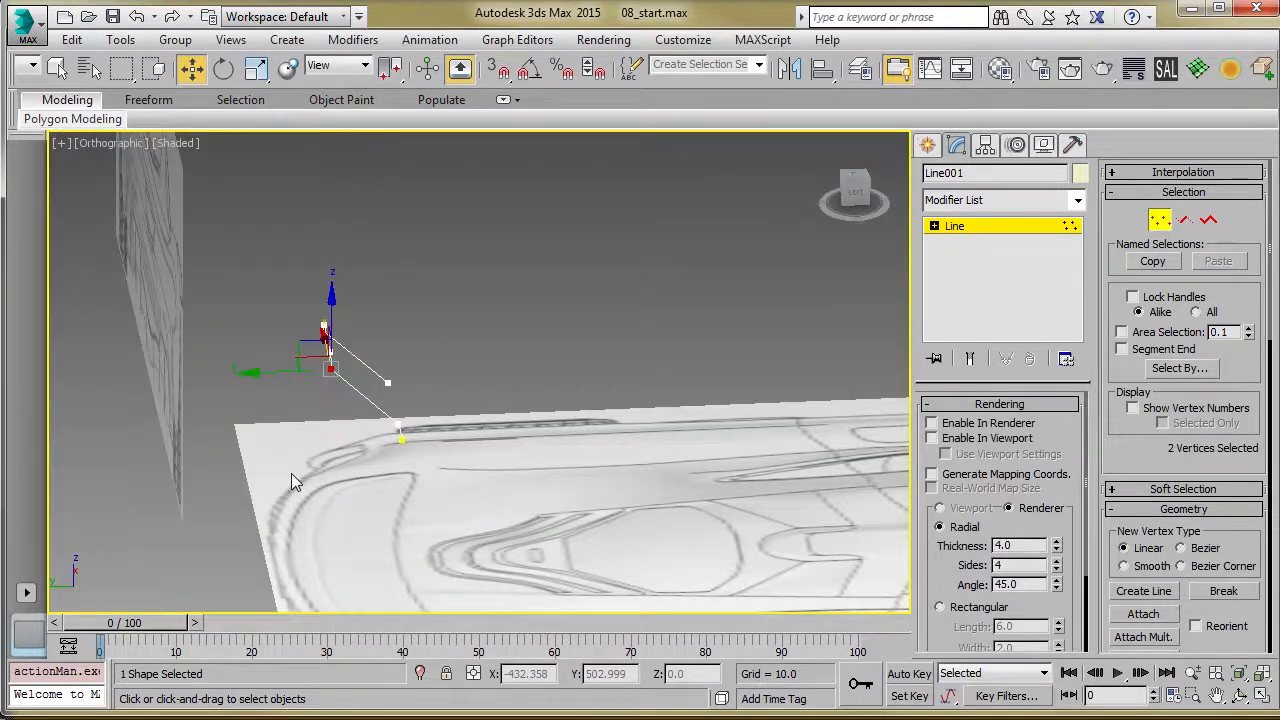
pyautogui.hotkey('ctrl', 'y')
pyautogui.hotkey('ctrl', 'y')
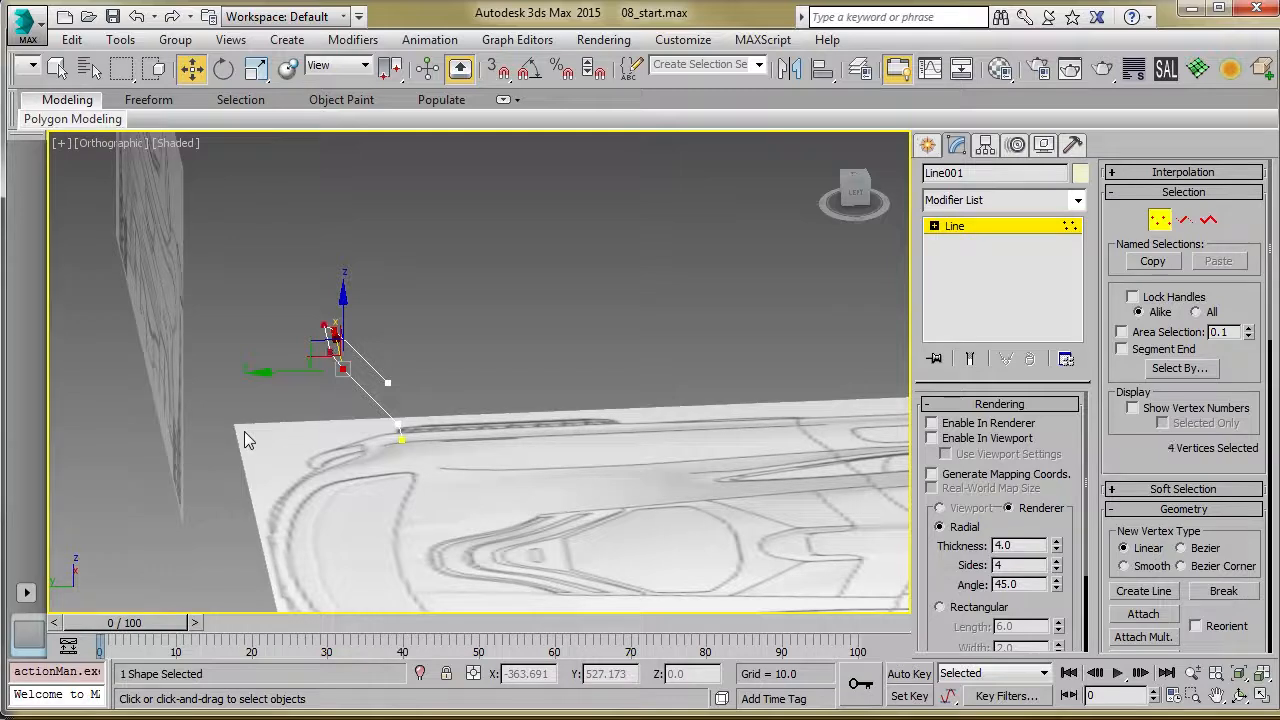
# Switch to the Back view and select the line vertex at the exhaust arch's lower outer corner beside the tyre
pyautogui.keyDown('alt'); pyautogui.moveTo(308, 444); pyautogui.dragTo(440, 438, button='middle'); pyautogui.keyUp('alt')
pyautogui.click(108, 143)
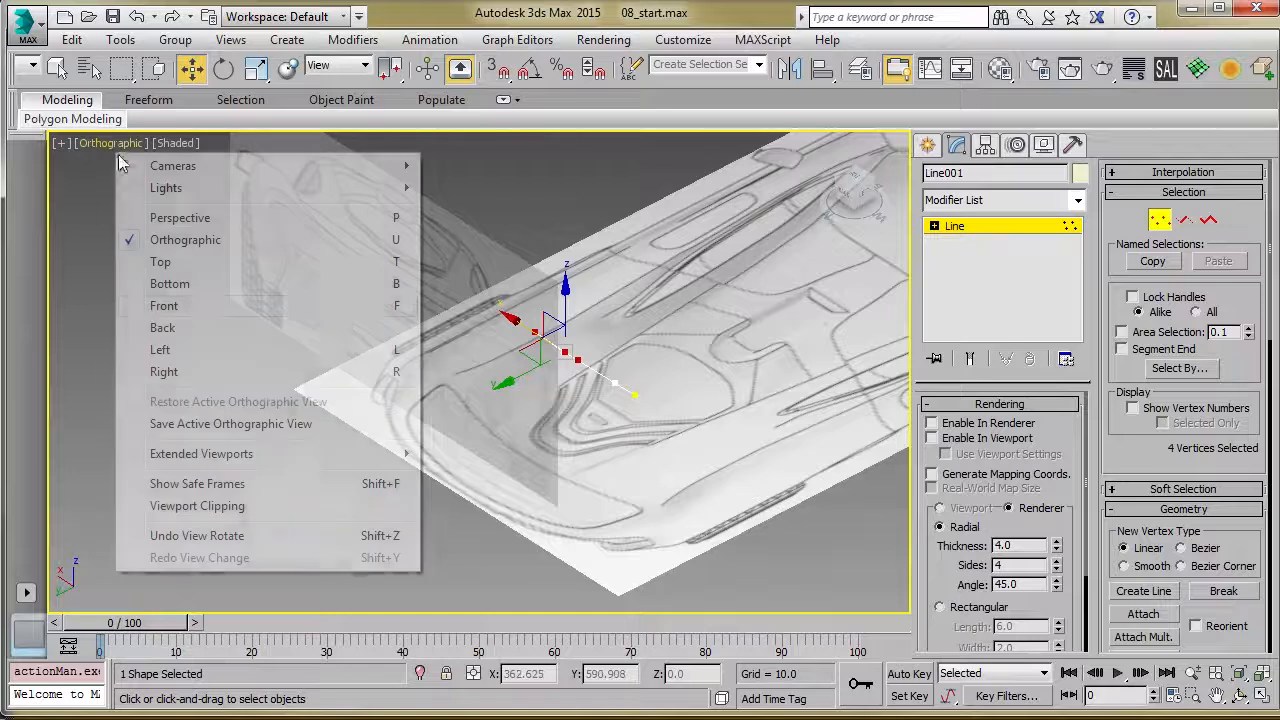
pyautogui.click(162, 327)
pyautogui.scroll(4, 371, 286)
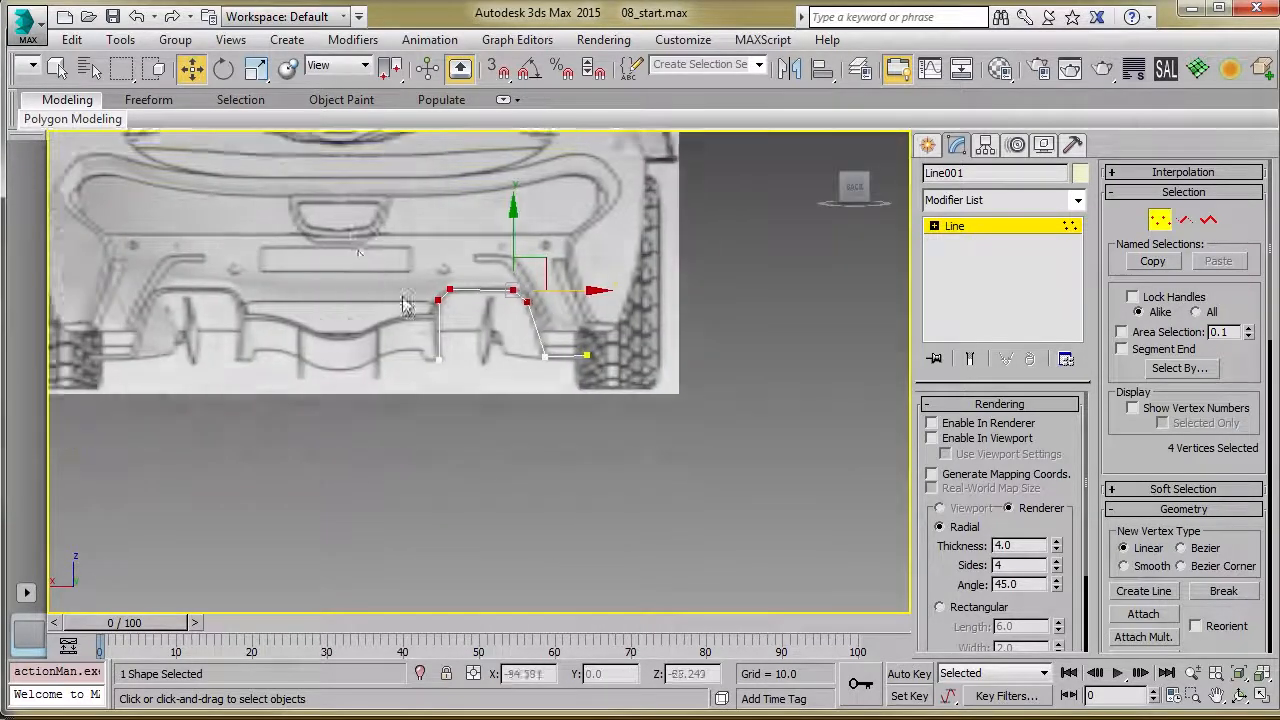
pyautogui.moveTo(525, 348); pyautogui.dragTo(341, 350, button='middle')
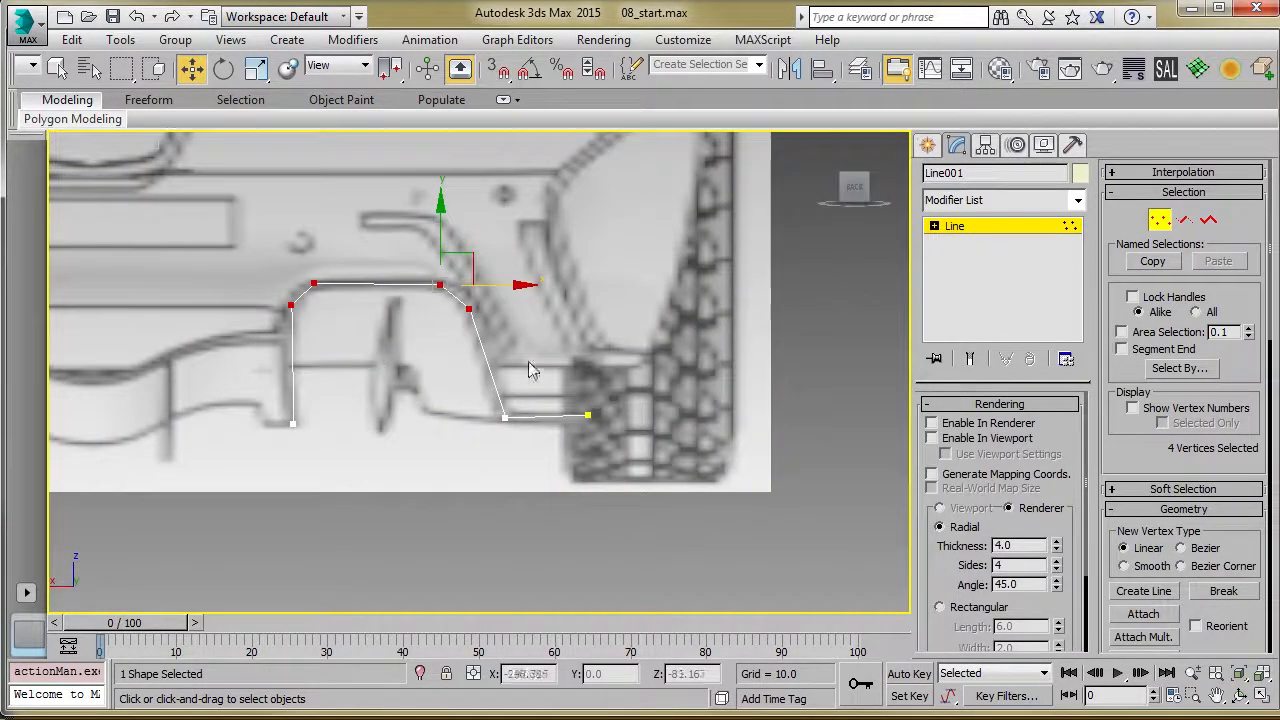
pyautogui.scroll(2, 612, 388)
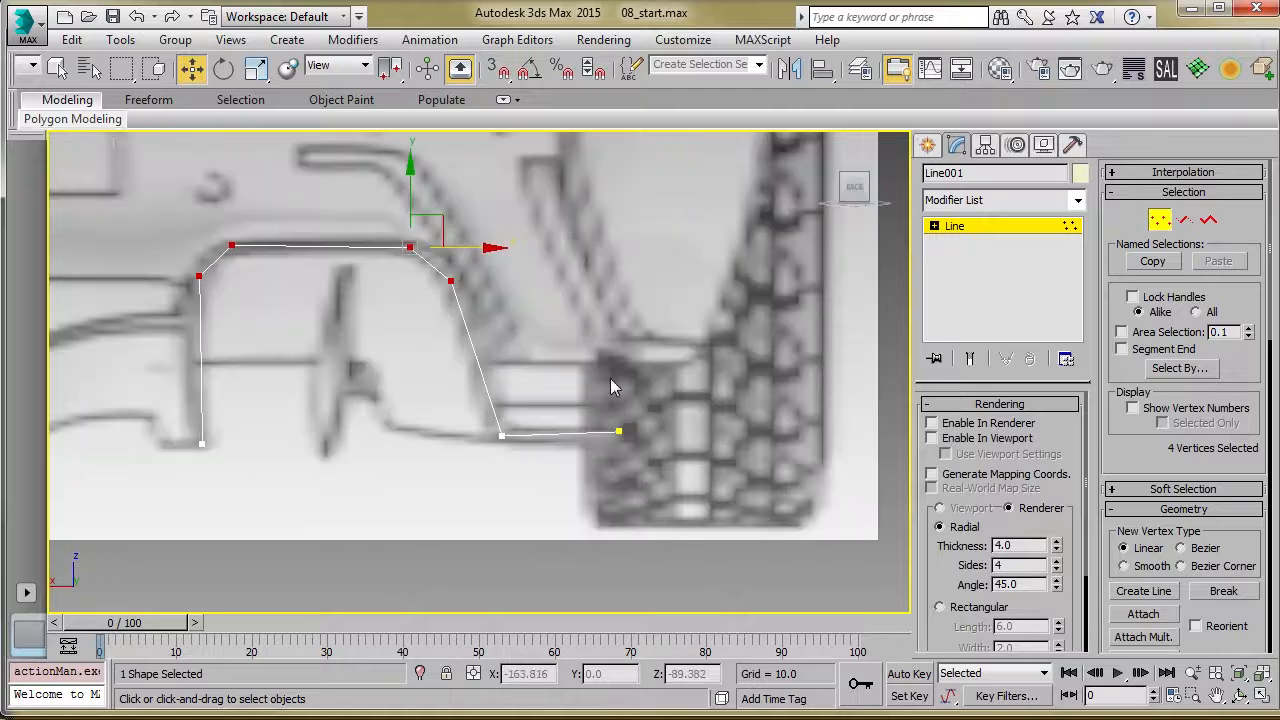
pyautogui.click(502, 436)
pyautogui.scroll(4, 488, 395)
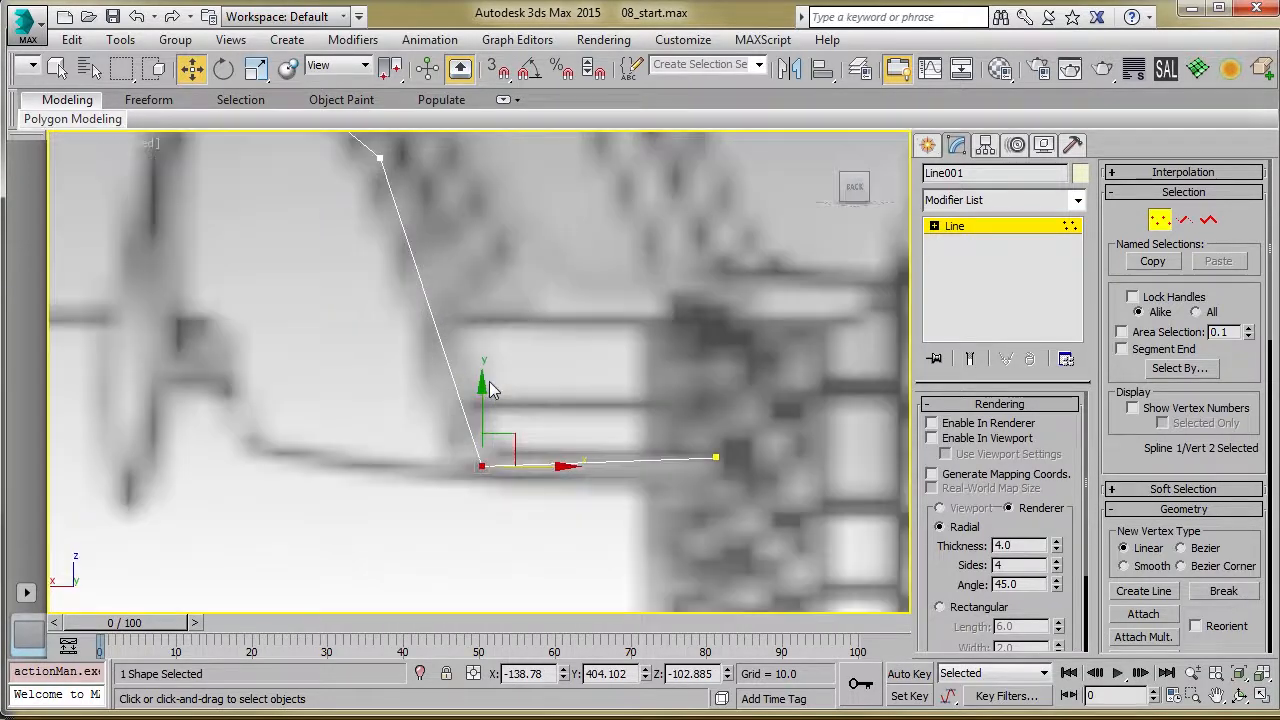
# Turn on Enable In Viewport for the line and set its radial Angle to 0
pyautogui.scroll(-2, 1142, 390)
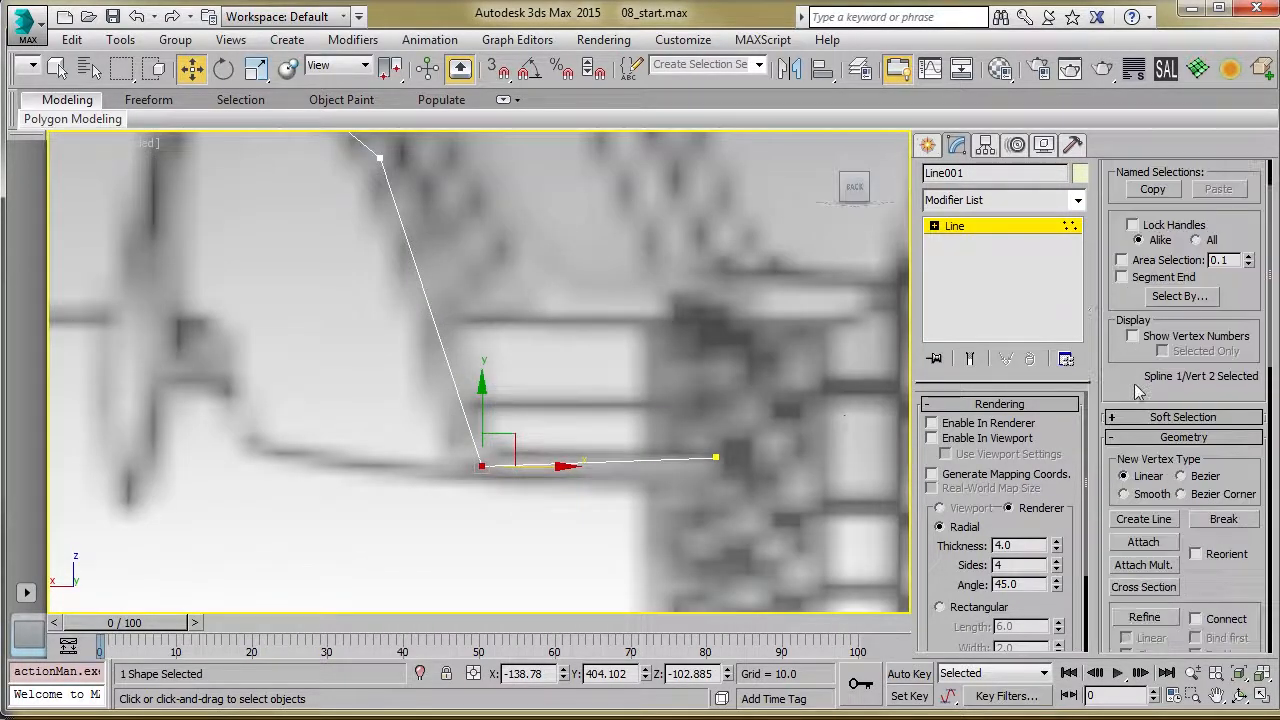
pyautogui.scroll(-2, 410, 473)
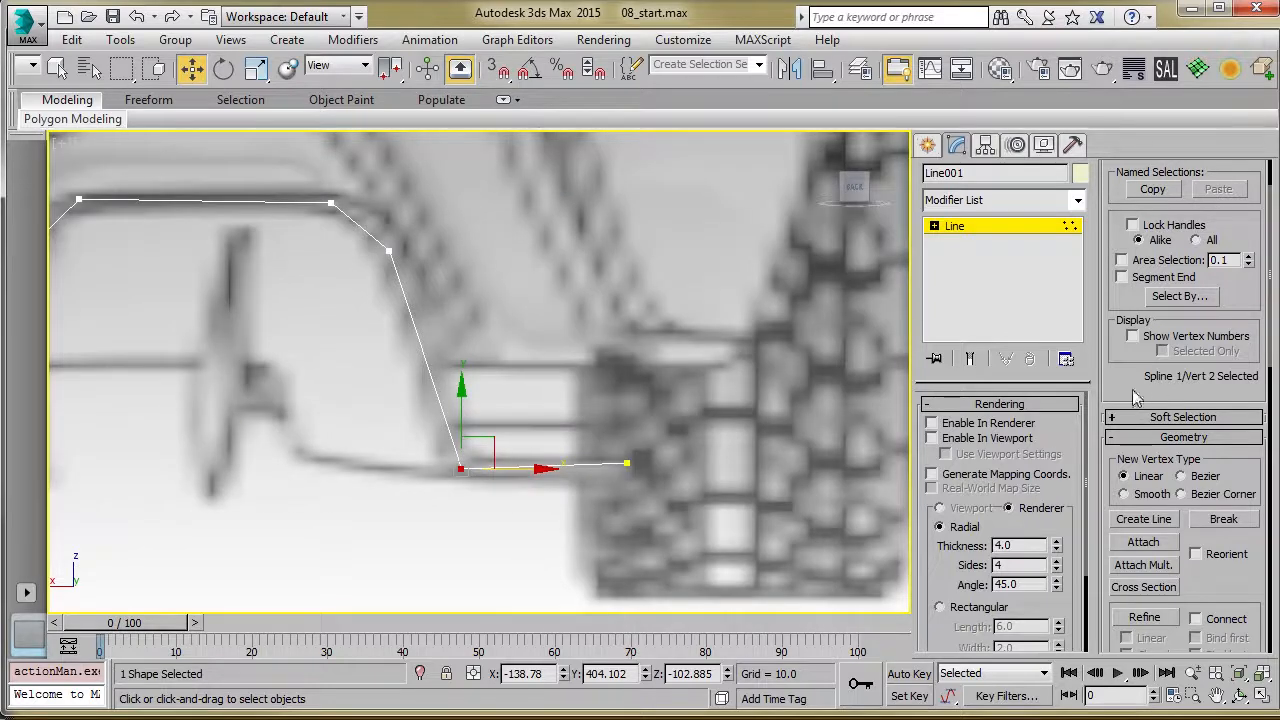
pyautogui.scroll(-2, 1140, 395)
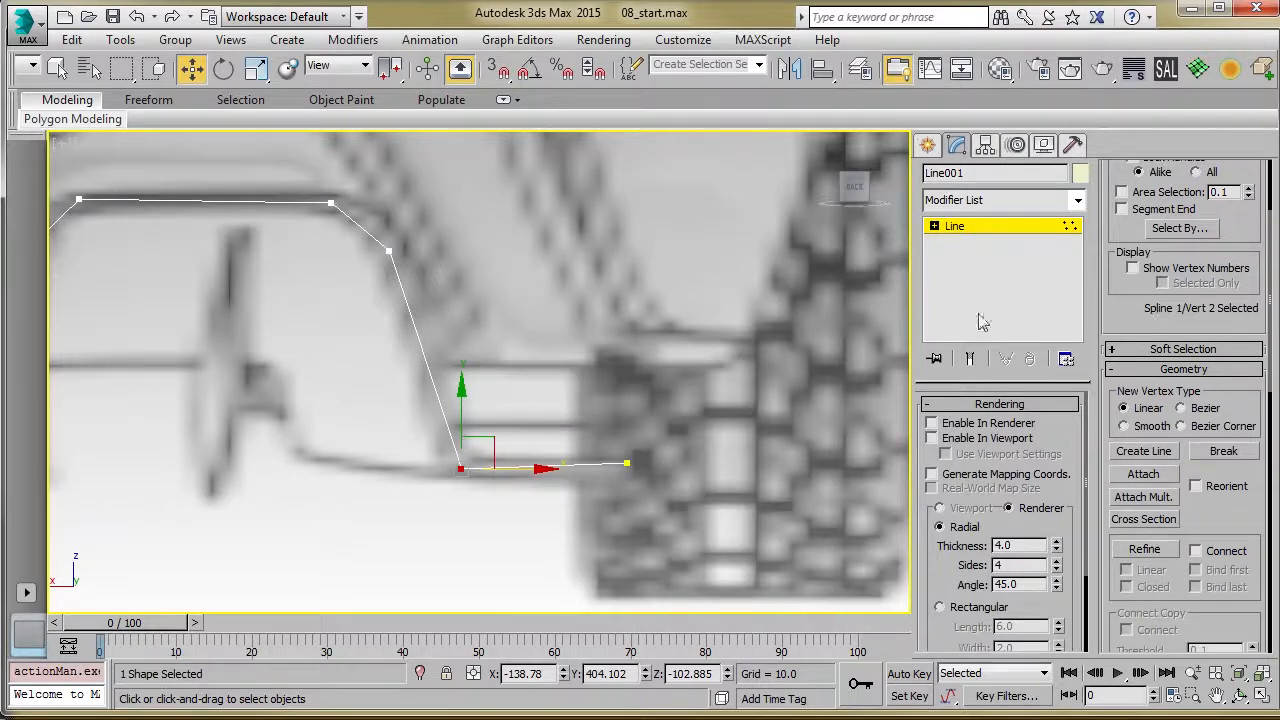
pyautogui.click(932, 439)
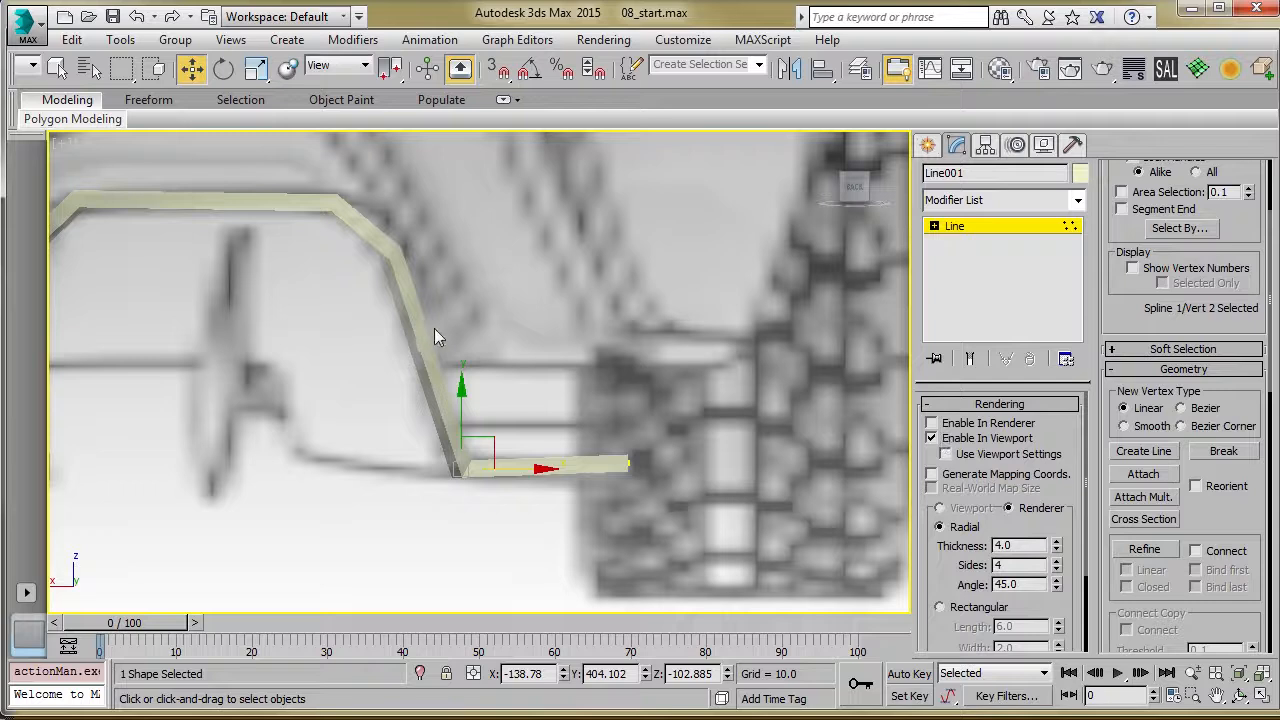
pyautogui.moveTo(430, 328); pyautogui.dragTo(493, 353, button='middle')
pyautogui.moveTo(1027, 587); pyautogui.dragTo(976, 572)
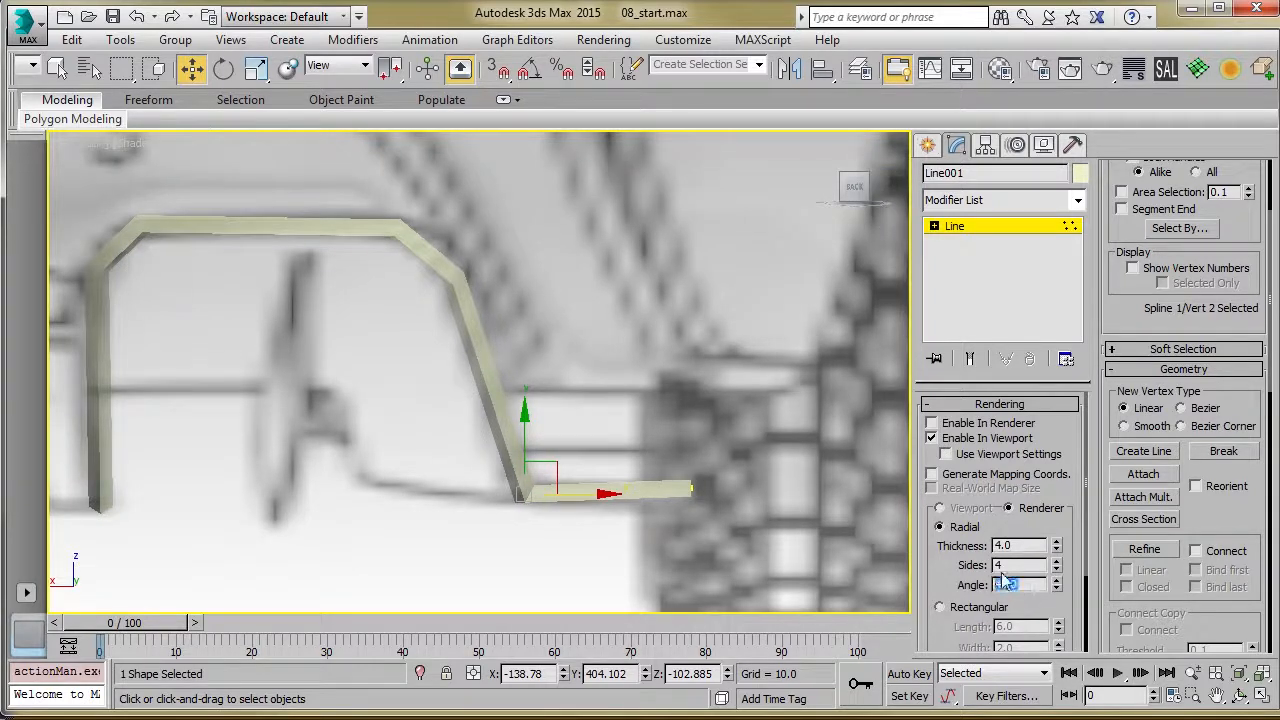
pyautogui.rightClick(1057, 591)
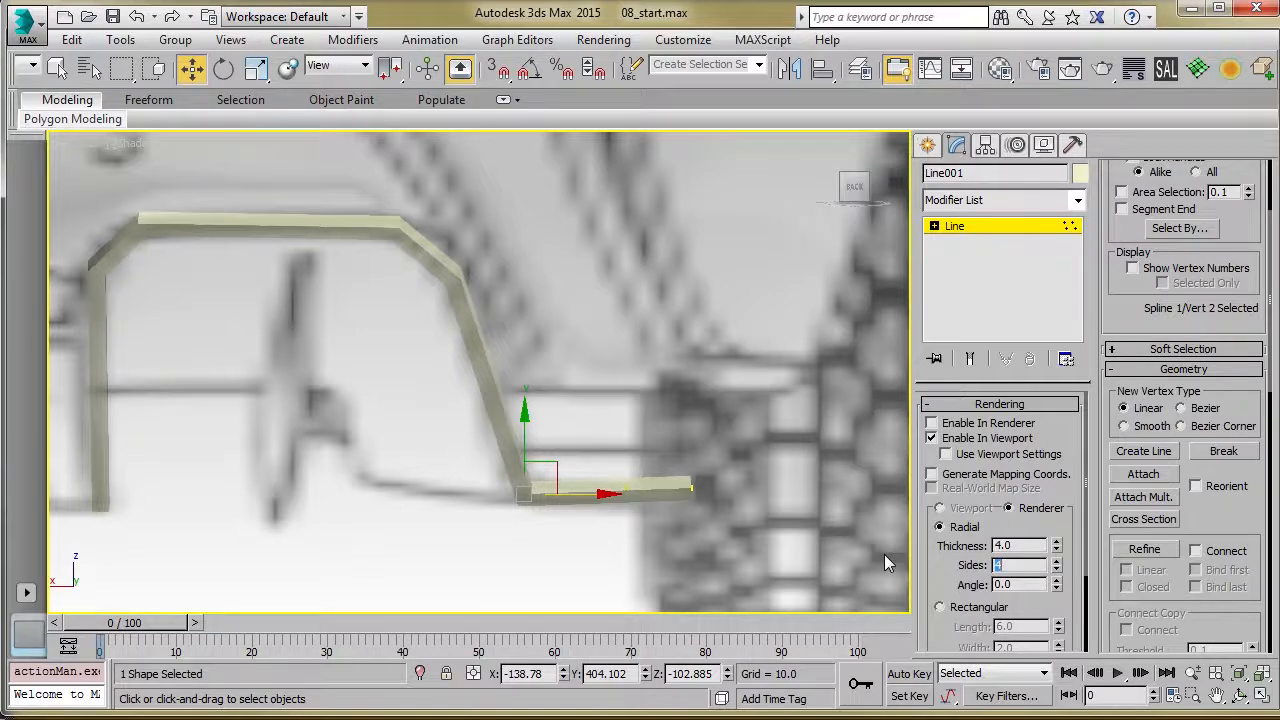
# Enter 4 for the line's Sides and set its radial Angle to 45
pyautogui.hotkey('shift', 'Tab')
pyautogui.press('BackSpace')
pyautogui.write('4')
pyautogui.press('Return')
pyautogui.press('Tab')
pyautogui.press('Tab')
pyautogui.press('Return')
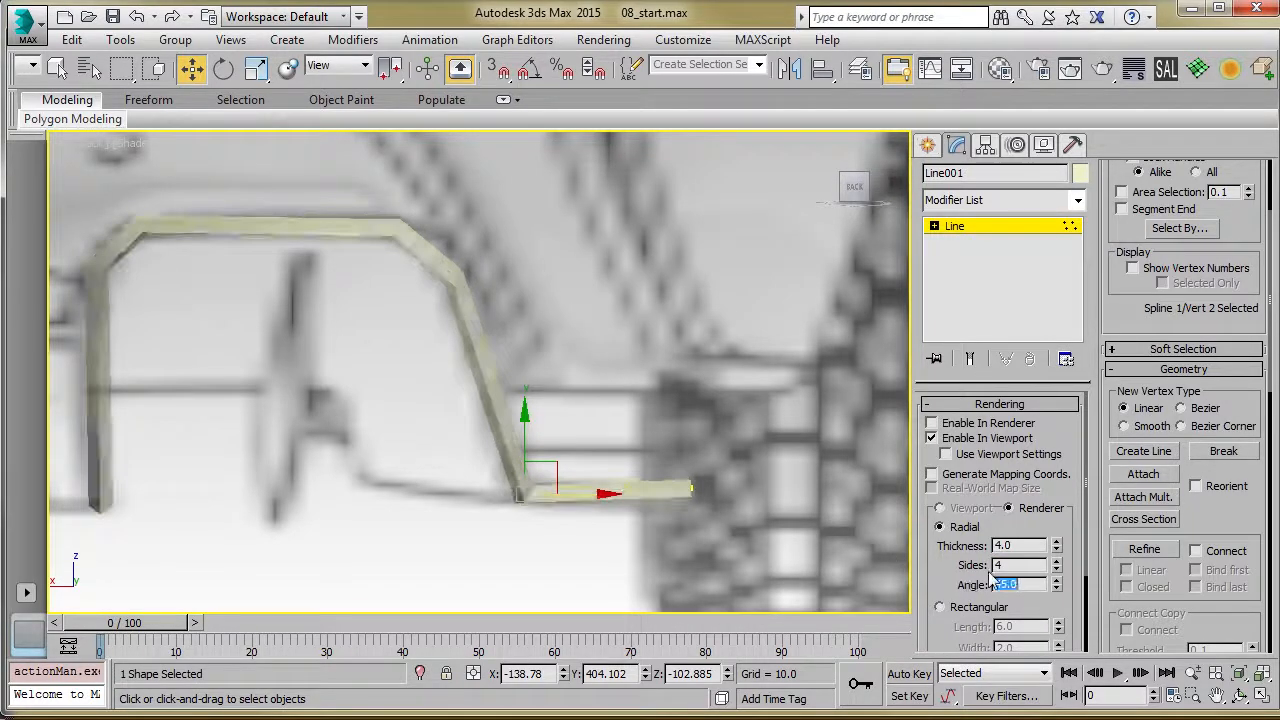
# Show edged faces in the viewport and set the line's radial Angle to 0
pyautogui.keyDown('alt'); pyautogui.moveTo(648, 467); pyautogui.dragTo(591, 332, button='middle'); pyautogui.keyUp('alt')
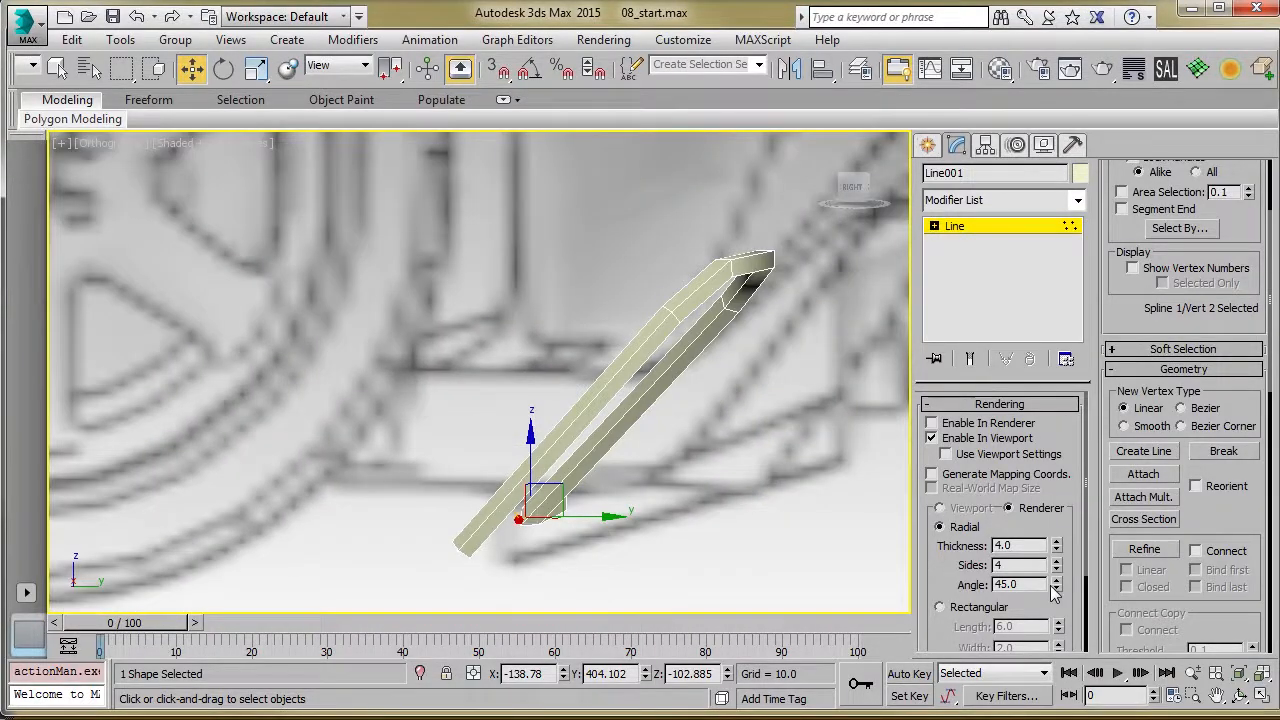
pyautogui.rightClick(1055, 589)
pyautogui.keyDown('alt'); pyautogui.moveTo(847, 465); pyautogui.dragTo(486, 318, button='middle'); pyautogui.keyUp('alt')
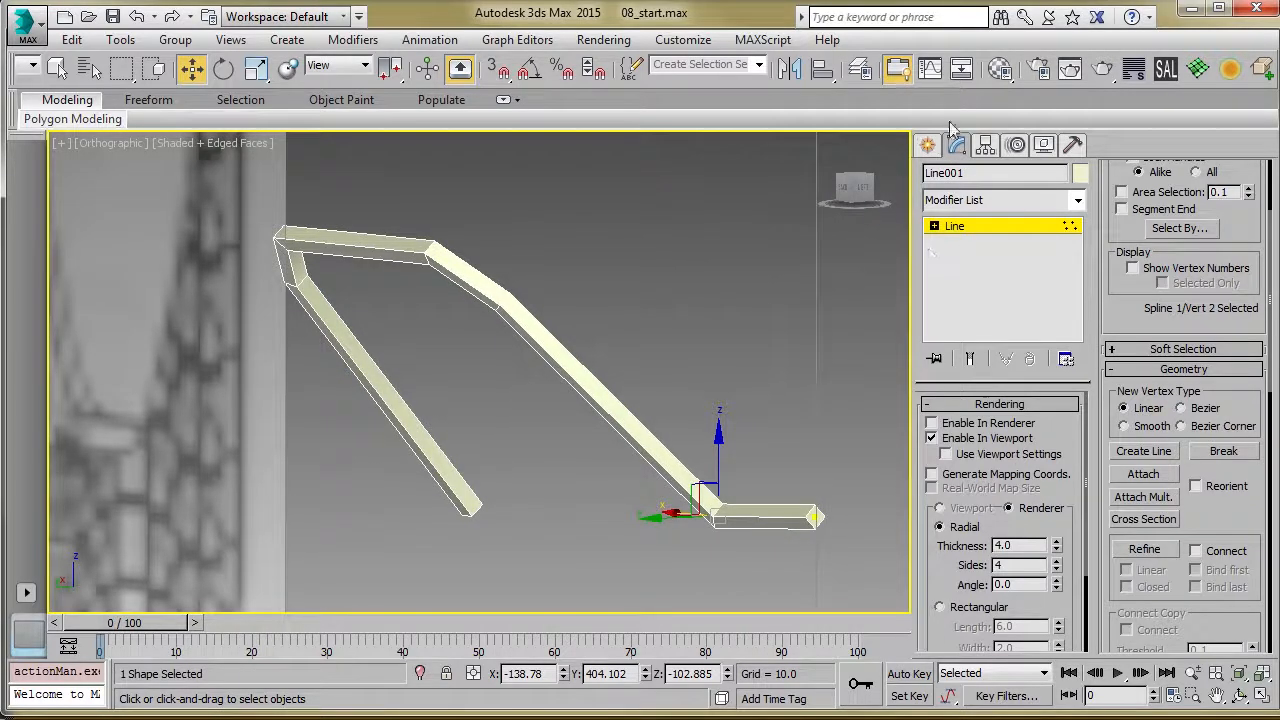
# Add an Edit Poly modifier to the line and enter its Polygon sub-object level
pyautogui.click(1206, 74)
pyautogui.keyDown('alt'); pyautogui.moveTo(560, 360); pyautogui.dragTo(607, 284, button='middle'); pyautogui.keyUp('alt')
pyautogui.press('4')
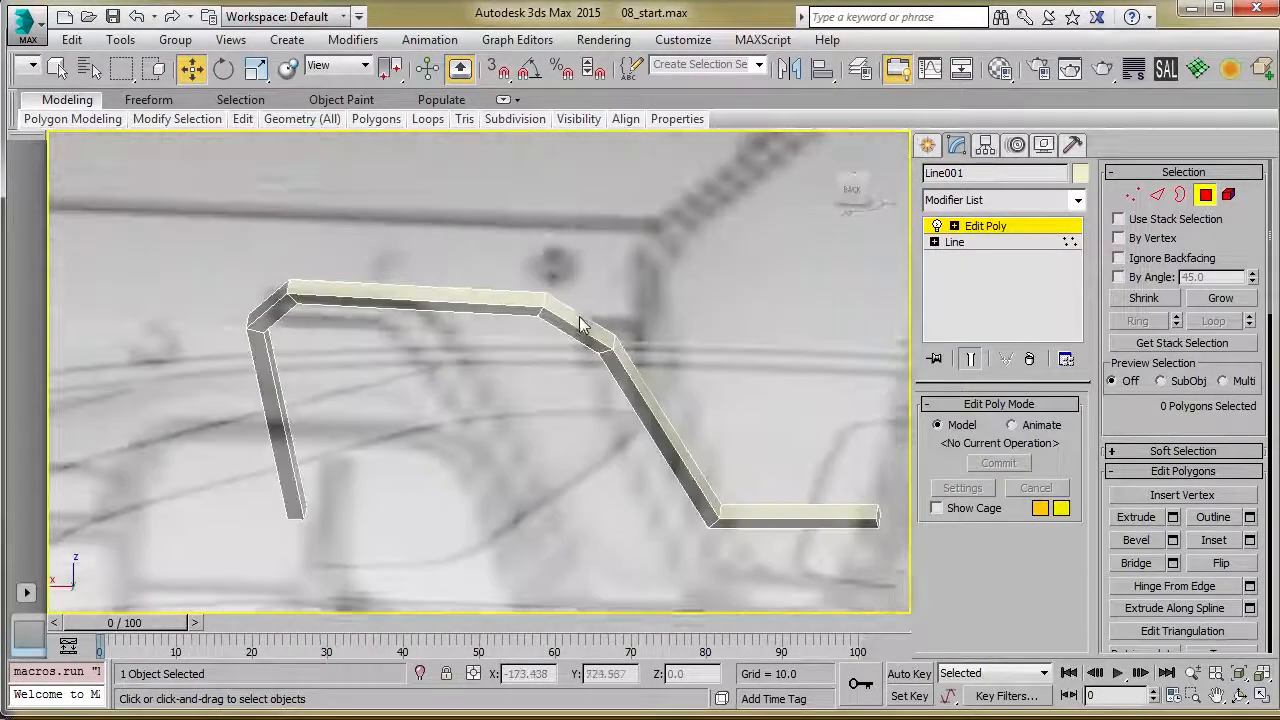
# Select the edge loops running along the line's square profile and delete them together with their adjoining faces
pyautogui.scroll(5, 509, 342)
pyautogui.press('2')
pyautogui.doubleClick(566, 276)
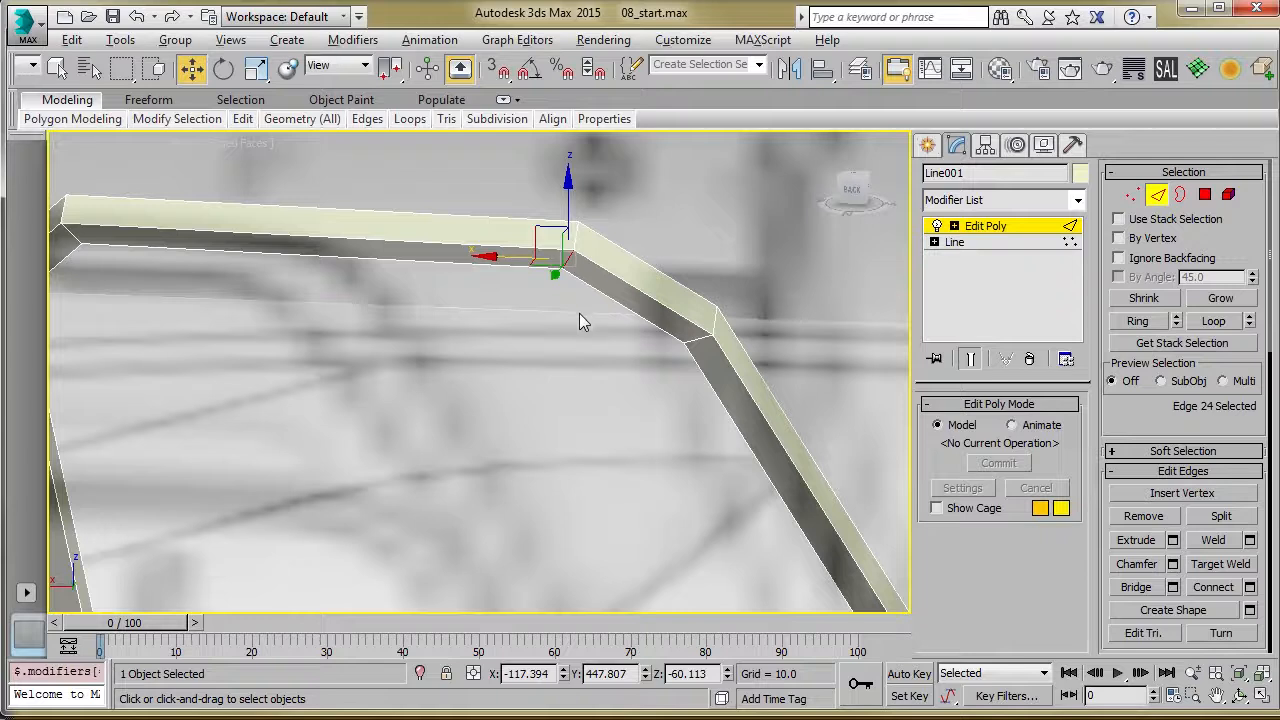
pyautogui.scroll(-5, 579, 313)
pyautogui.keyDown('alt'); pyautogui.moveTo(562, 338); pyautogui.dragTo(586, 306, button='middle'); pyautogui.keyUp('alt')
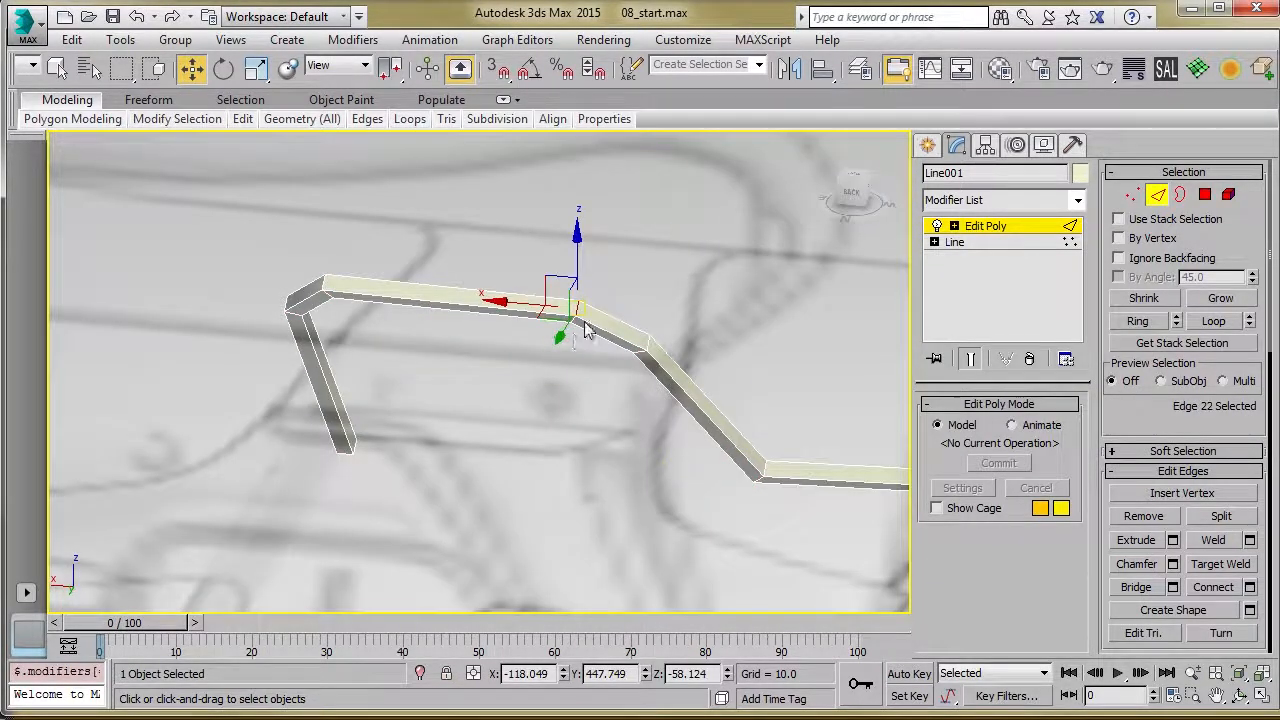
pyautogui.scroll(4, 586, 320)
pyautogui.press('Delete')
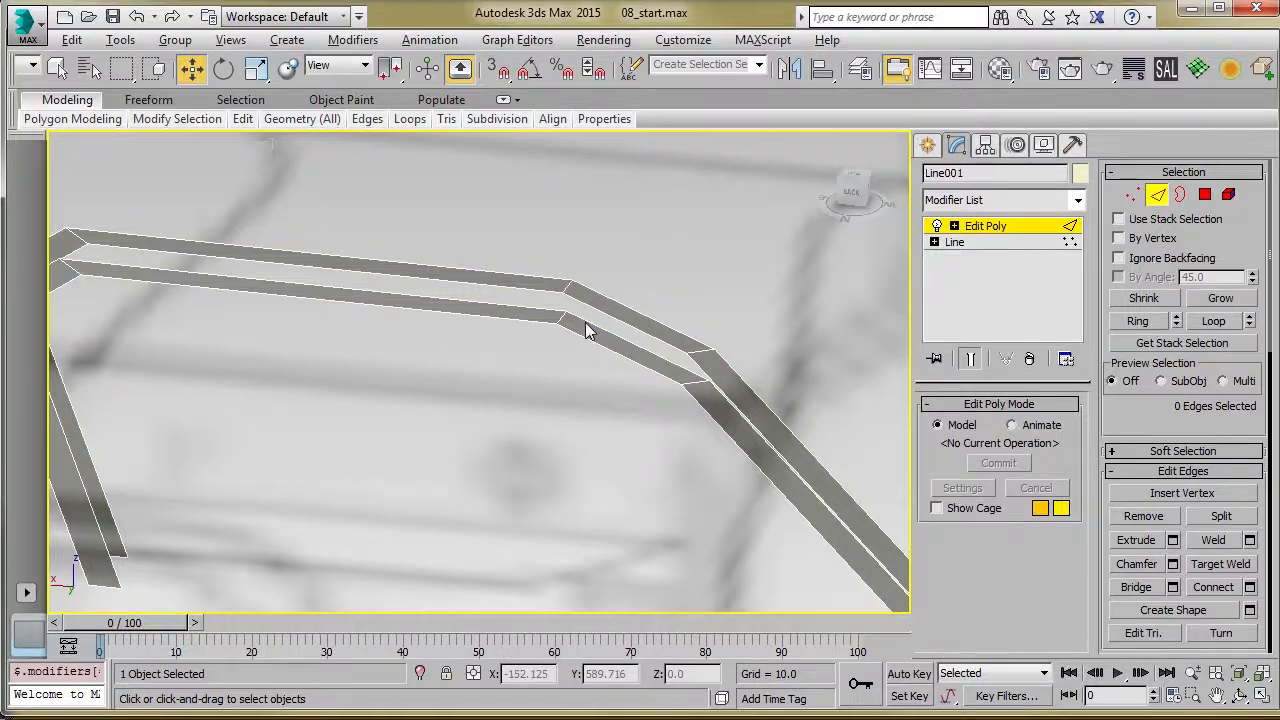
# Delete one of the two leftover strips as an element, keeping a single face strip along the outline
pyautogui.press('5')
pyautogui.click(555, 289)
pyautogui.press('Delete')
pyautogui.scroll(-10, 554, 285)
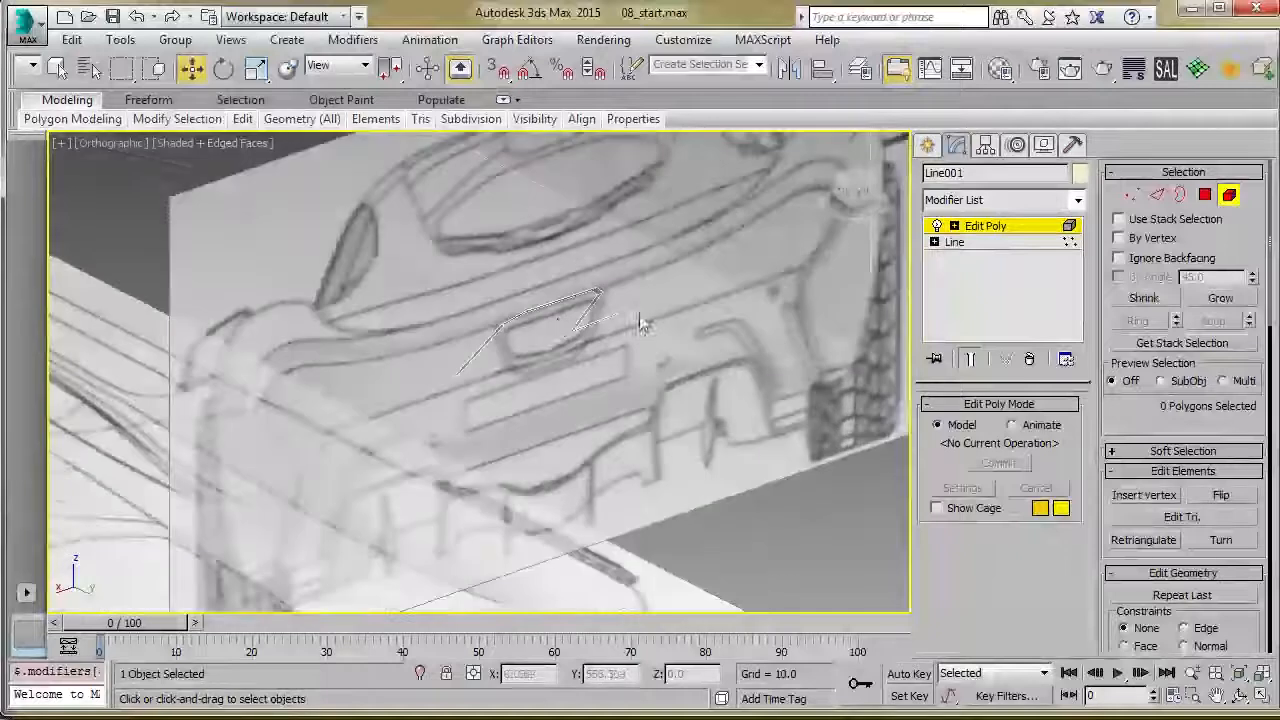
# Select the remaining strip's open border and pull out a copy along Y to about Y 401.6, forming side walls
pyautogui.scroll(8, 554, 320)
pyautogui.scroll(4, 545, 292)
pyautogui.keyDown('alt'); pyautogui.moveTo(590, 327); pyautogui.dragTo(659, 313, button='middle'); pyautogui.keyUp('alt')
pyautogui.press('2')
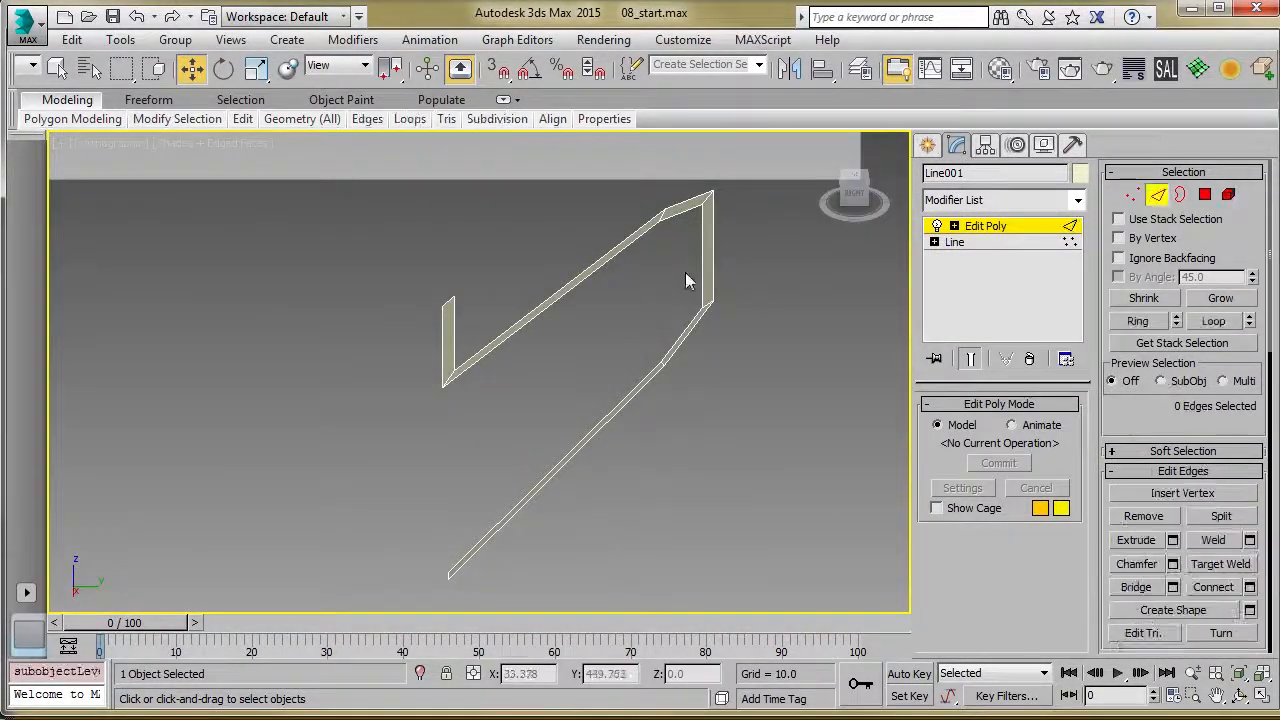
pyautogui.press('3')
pyautogui.click(711, 252)
pyautogui.scroll(-4, 692, 327)
pyautogui.keyDown('alt'); pyautogui.moveTo(641, 361); pyautogui.dragTo(632, 334, button='middle'); pyautogui.keyUp('alt')
pyautogui.press('r')
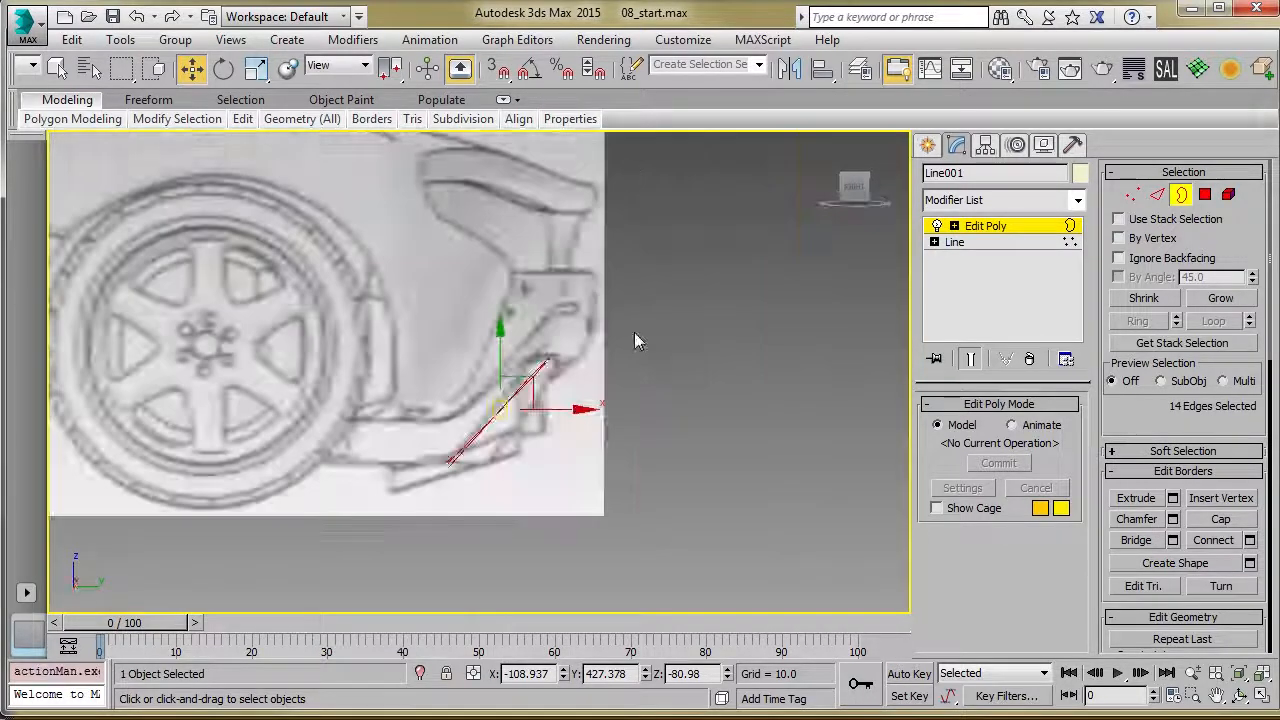
pyautogui.press('z')
pyautogui.scroll(-2, 630, 338)
pyautogui.scroll(-1, 628, 340)
pyautogui.keyDown('shift'); pyautogui.moveTo(618, 358); pyautogui.dragTo(510, 372); pyautogui.keyUp('shift')
pyautogui.keyDown('alt'); pyautogui.moveTo(663, 394); pyautogui.dragTo(389, 441, button='middle'); pyautogui.keyUp('alt')
pyautogui.scroll(-3, 460, 418)
pyautogui.keyDown('alt'); pyautogui.moveTo(515, 445); pyautogui.dragTo(579, 370, button='middle'); pyautogui.keyUp('alt')
pyautogui.scroll(8, 505, 398)
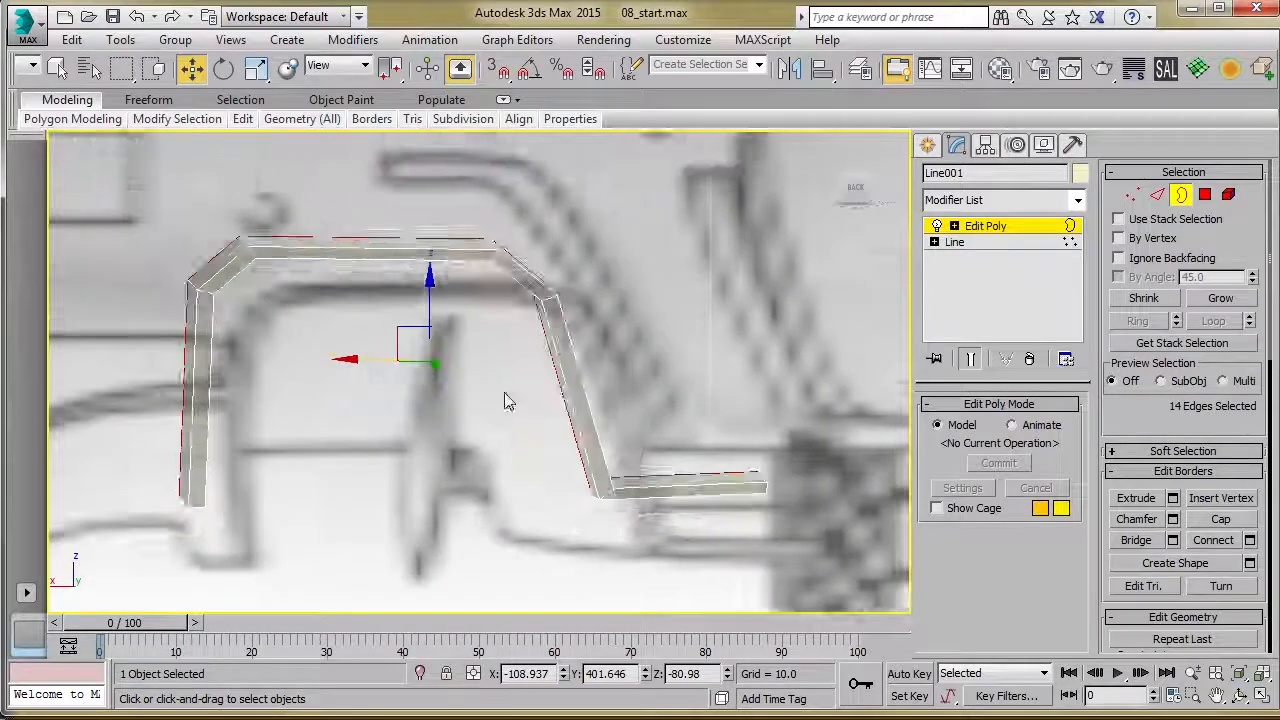
pyautogui.moveTo(505, 400)
pyautogui.keyDown('alt'); pyautogui.mouseDown(button='middle')
pyautogui.moveTo(448, 419)
pyautogui.moveTo(617, 387)
pyautogui.moveTo(560, 353)
pyautogui.moveTo(480, 397)
pyautogui.moveTo(494, 402)
pyautogui.mouseUp(button='middle'); pyautogui.keyUp('alt')
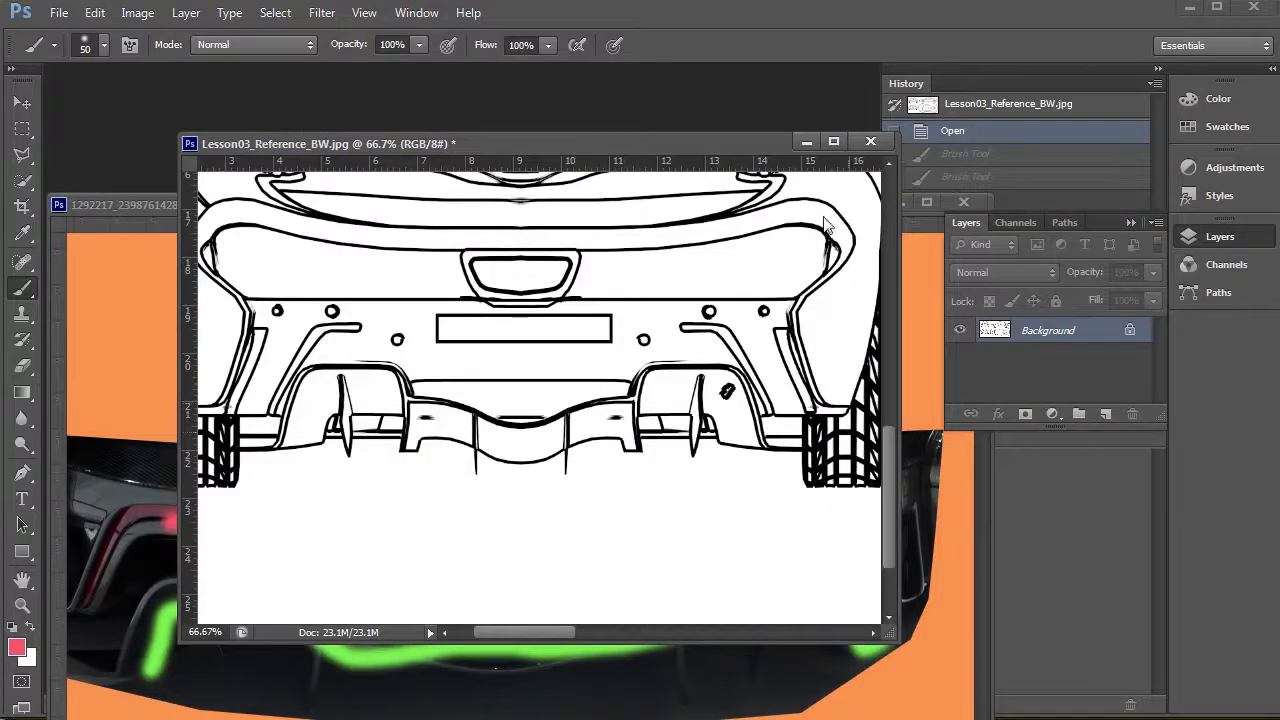
# Switch to Photoshop to view the rear line drawing and photo, and examine the isolated strip's depth in 3ds Max
pyautogui.moveTo(679, 144); pyautogui.dragTo(856, 277)
pyautogui.moveTo(295, 205); pyautogui.dragTo(465, 131)
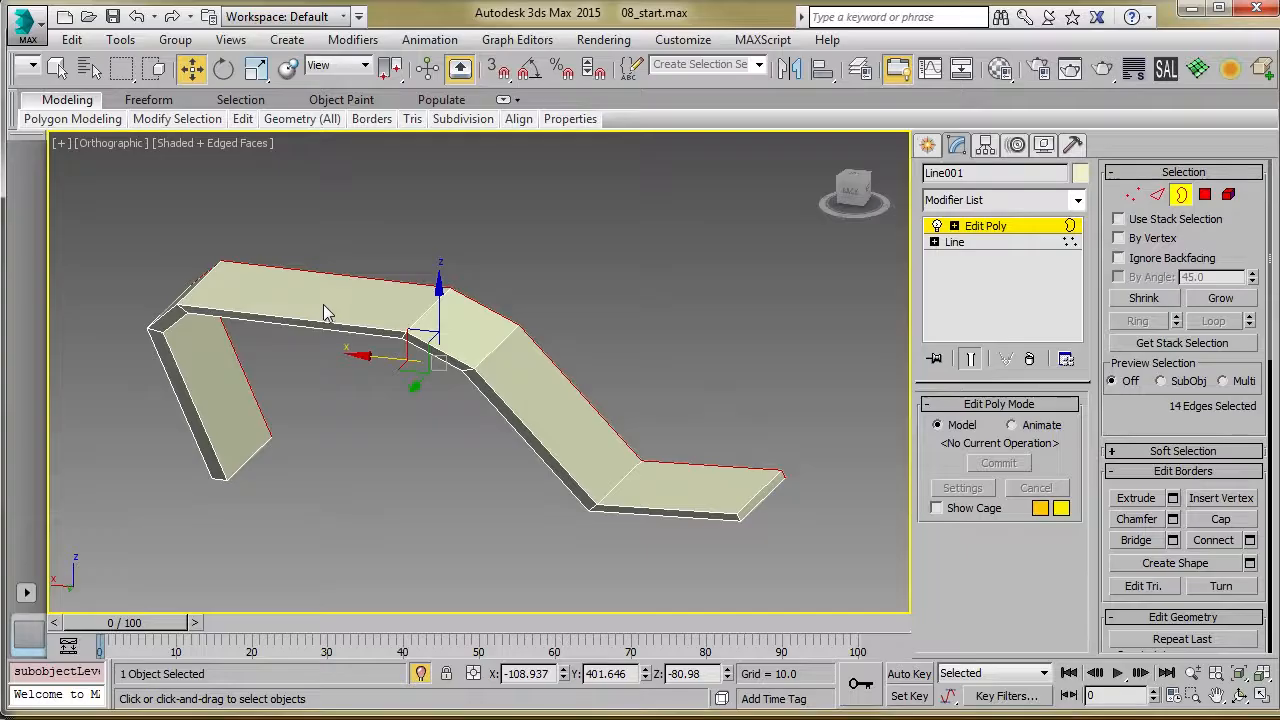
pyautogui.keyDown('alt'); pyautogui.moveTo(329, 309); pyautogui.dragTo(585, 361, button='middle'); pyautogui.keyUp('alt')
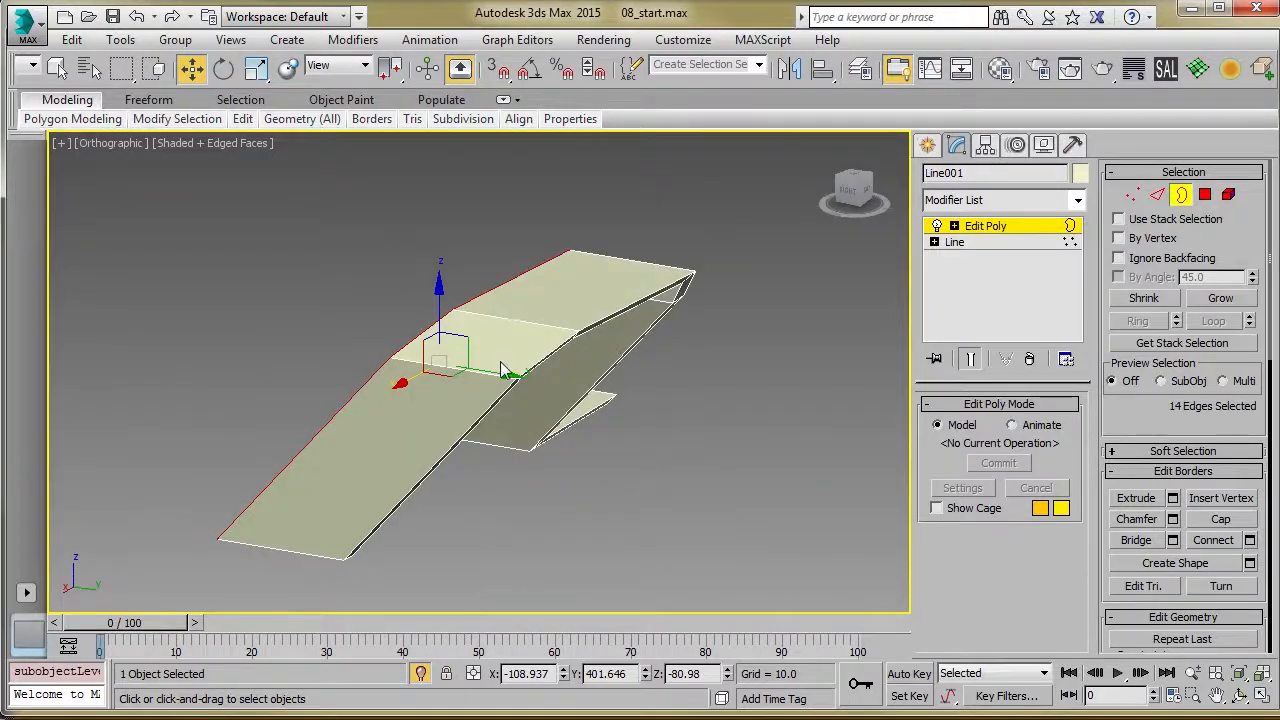
pyautogui.keyDown('alt'); pyautogui.moveTo(503, 370); pyautogui.dragTo(527, 393, button='middle'); pyautogui.keyUp('alt')
pyautogui.scroll(-4, 497, 455)
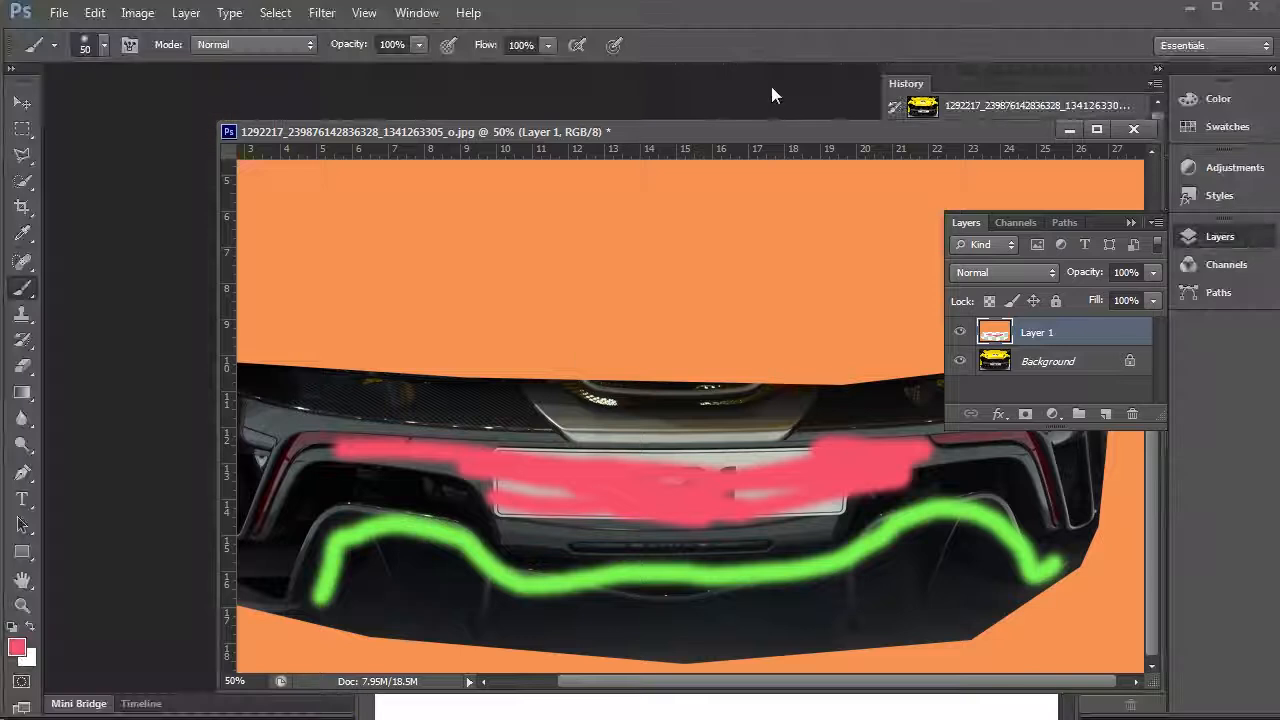
# Switch to Photoshop, bring the rear car photo forward, undo its painted strokes and focus on the bumper arch's inner corner
pyautogui.moveTo(759, 128); pyautogui.dragTo(637, 446)
pyautogui.moveTo(604, 276); pyautogui.dragTo(370, 149)
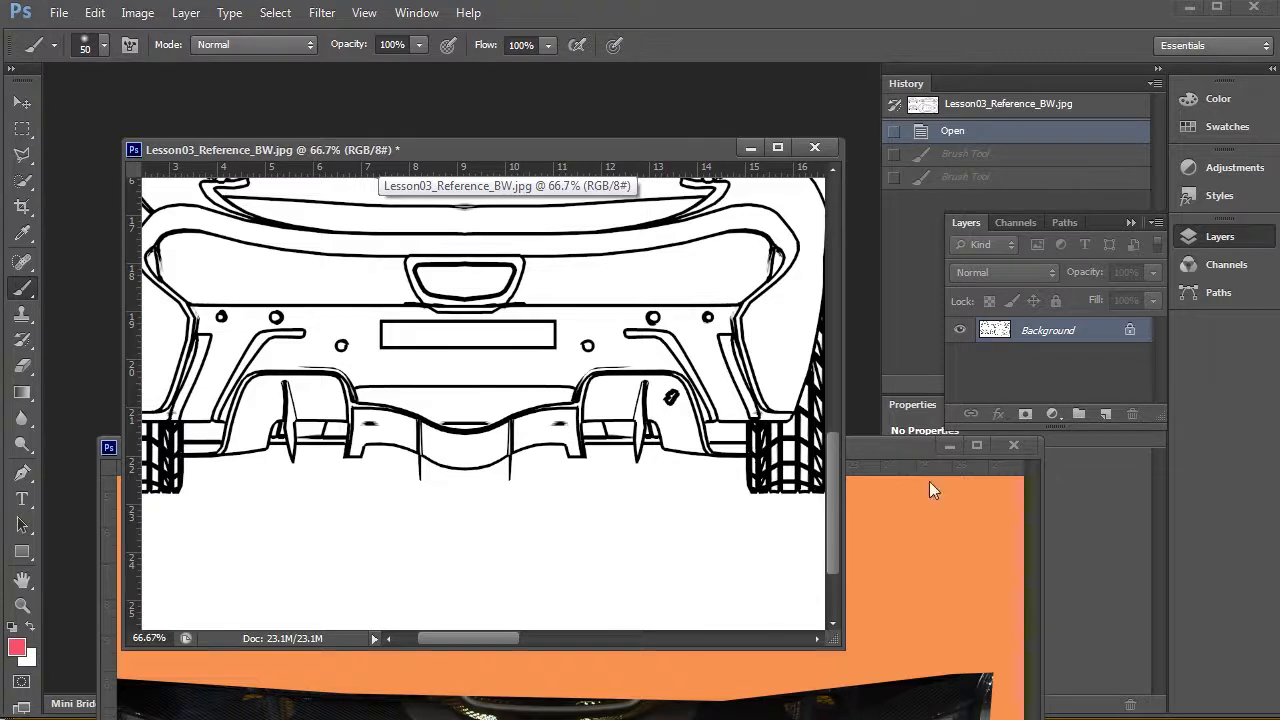
pyautogui.moveTo(896, 446); pyautogui.dragTo(814, 179)
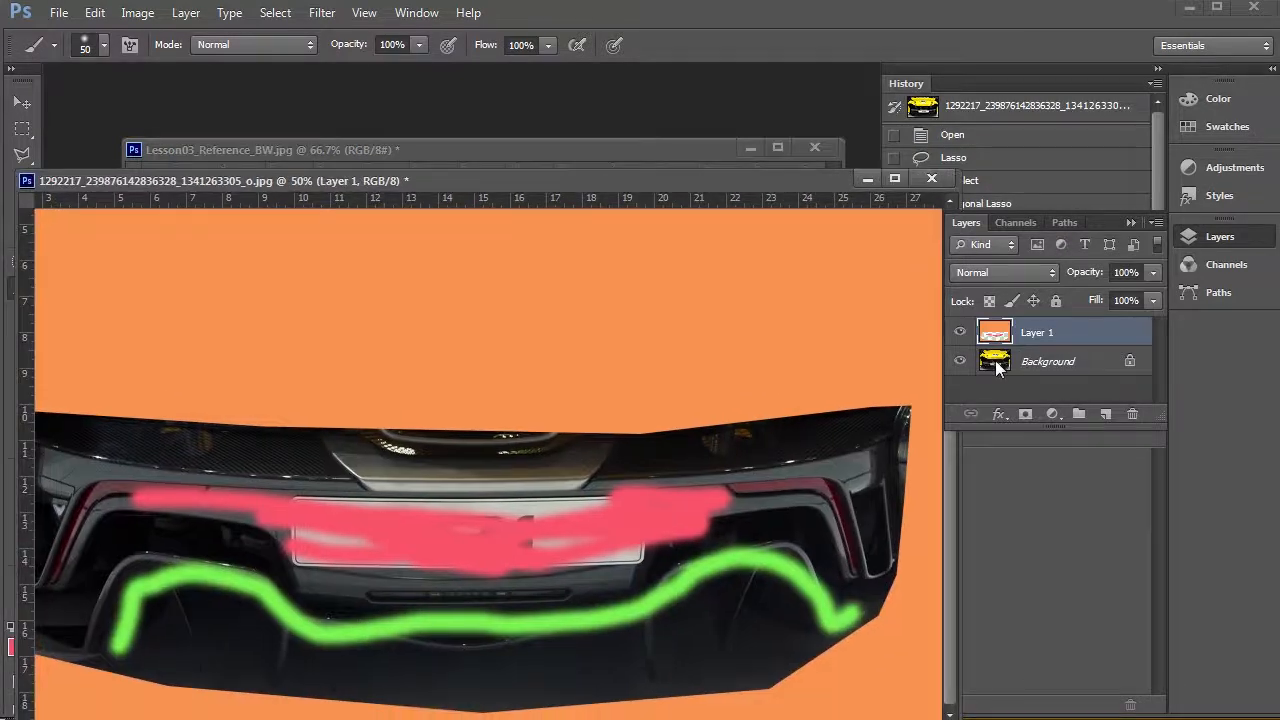
pyautogui.hotkey('ctrl', 'alt', 'z')
pyautogui.hotkey('ctrl', 'alt', 'z')
pyautogui.hotkey('ctrl', 'alt', 'z')
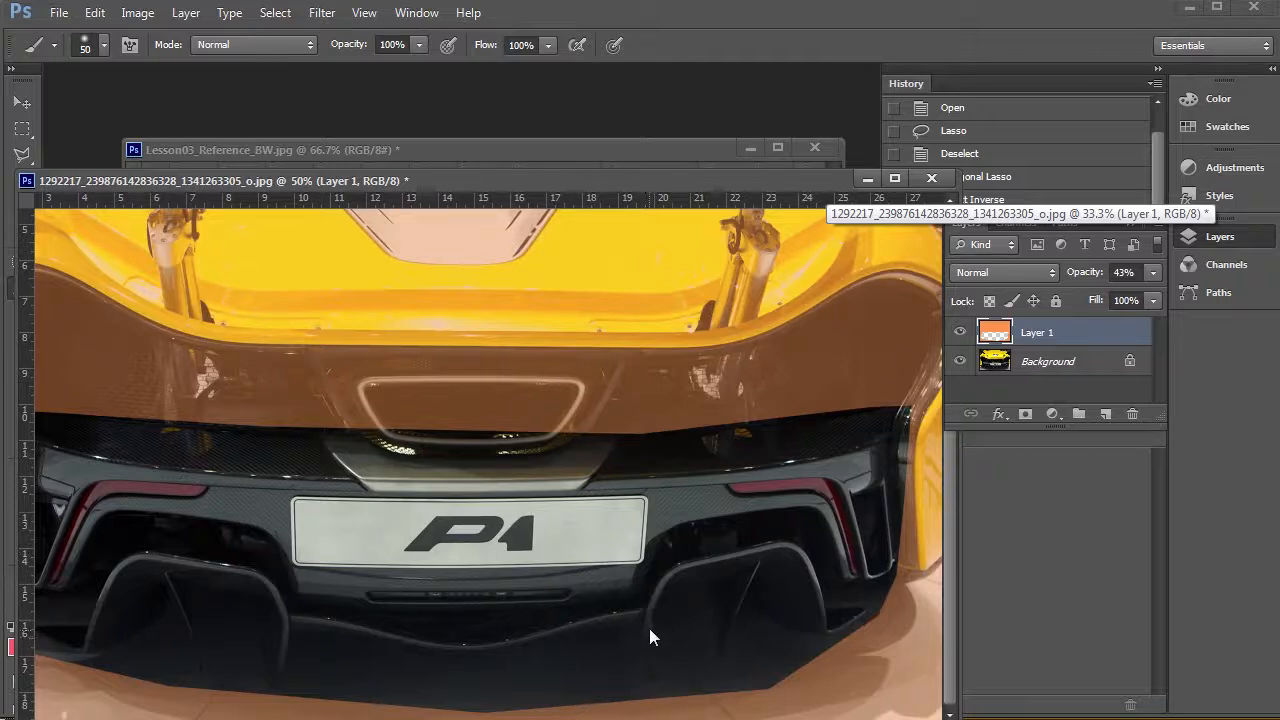
pyautogui.press('z')
pyautogui.click(658, 638)
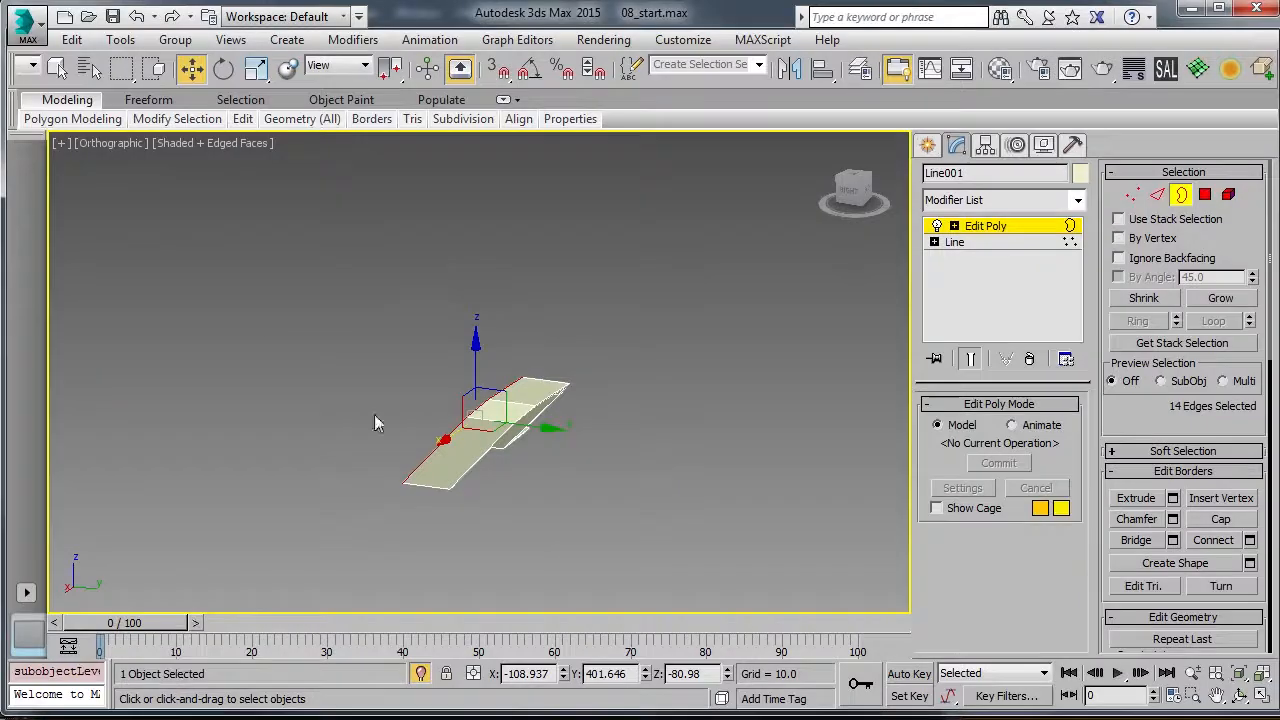
# In 3ds Max, move the selected border back along Y to about Y 420.6, leaving a narrow band
pyautogui.keyDown('alt'); pyautogui.moveTo(374, 423); pyautogui.dragTo(472, 412, button='middle'); pyautogui.keyUp('alt')
pyautogui.scroll(2, 443, 418)
pyautogui.moveTo(424, 426); pyautogui.dragTo(385, 422)
pyautogui.moveTo(385, 422)
pyautogui.keyDown('alt'); pyautogui.mouseDown(button='middle')
pyautogui.moveTo(713, 414)
pyautogui.moveTo(395, 427)
pyautogui.mouseUp(button='middle'); pyautogui.keyUp('alt')
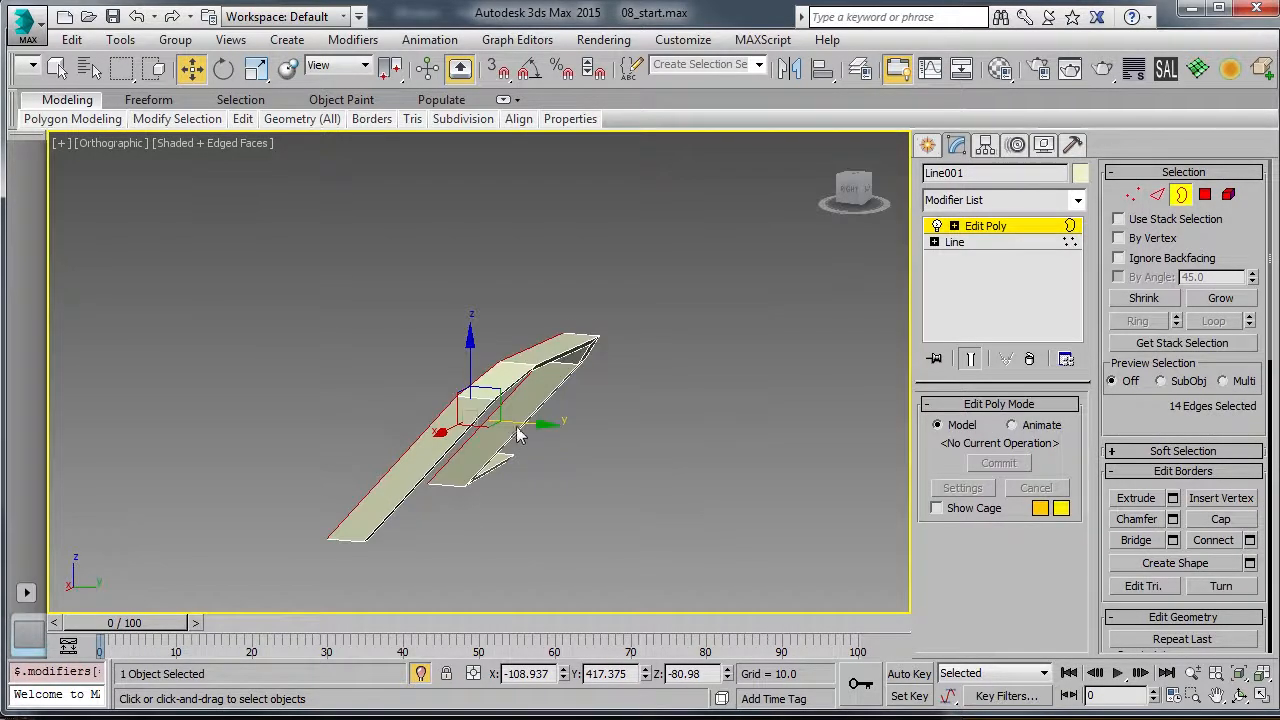
pyautogui.moveTo(518, 428); pyautogui.dragTo(530, 429)
pyautogui.scroll(2, 458, 430)
pyautogui.moveTo(458, 430); pyautogui.dragTo(497, 405, button='middle')
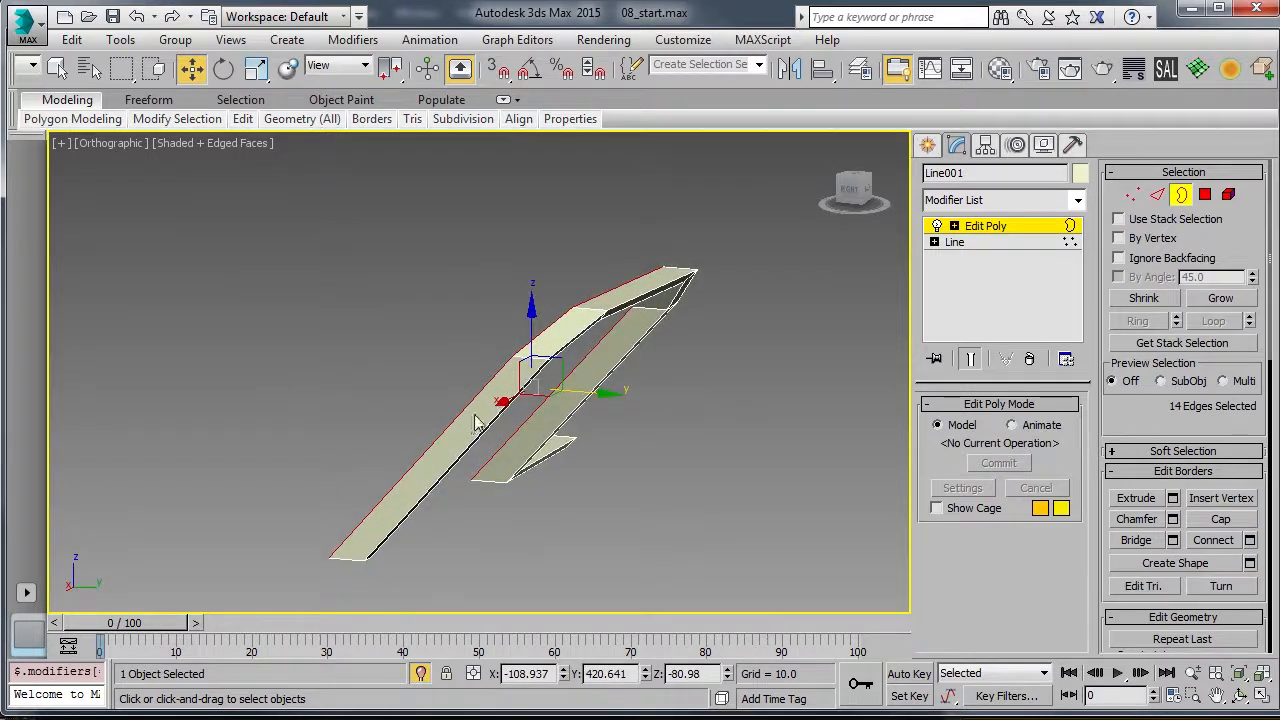
# Extend the border along Y with another narrow band and a deep surface reaching about Y 387.6
pyautogui.scroll(3, 474, 426)
pyautogui.keyDown('shift'); pyautogui.moveTo(643, 369); pyautogui.dragTo(308, 320); pyautogui.keyUp('shift')
pyautogui.scroll(-4, 449, 398)
pyautogui.keyDown('alt'); pyautogui.moveTo(489, 448); pyautogui.dragTo(298, 180, button='middle'); pyautogui.keyUp('alt')
pyautogui.keyDown('alt'); pyautogui.moveTo(378, 396); pyautogui.dragTo(447, 390, button='middle'); pyautogui.keyUp('alt')
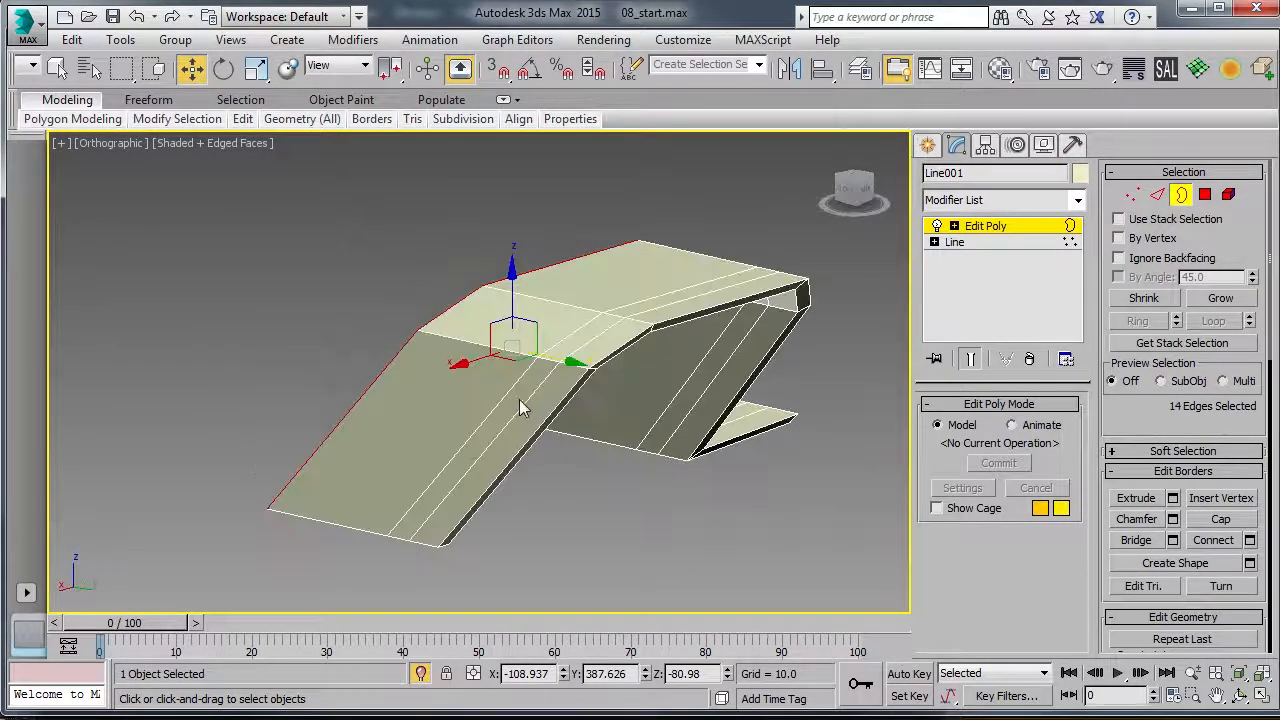
pyautogui.scroll(-3, 366, 366)
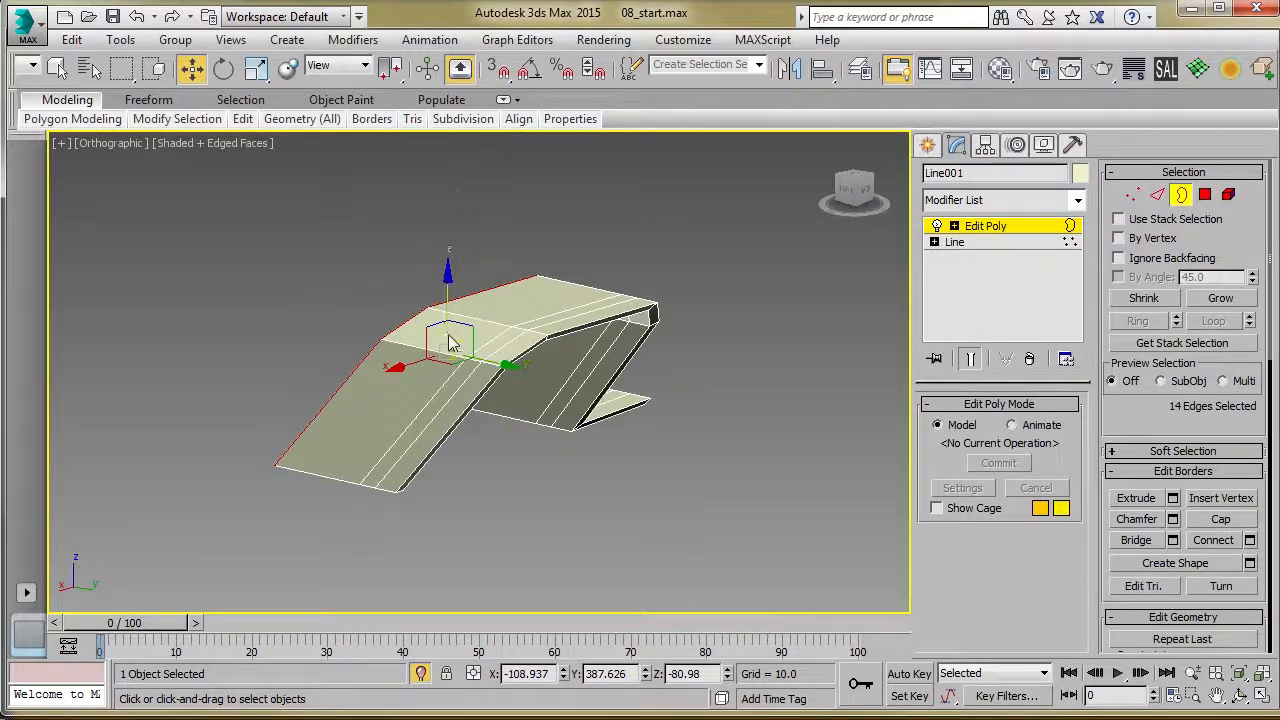
# Insert an edge loop with Swift Loop across the arch's inner leg, just below its upper corner
pyautogui.moveTo(247, 121)
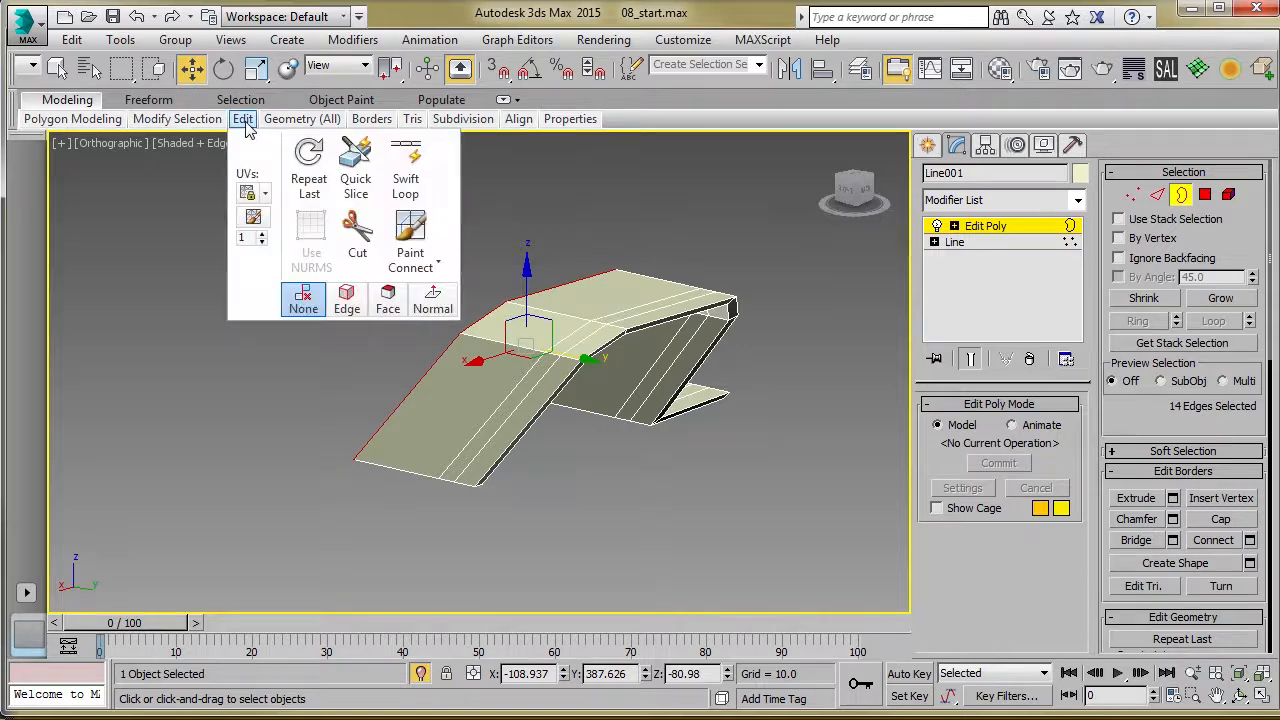
pyautogui.click(405, 168)
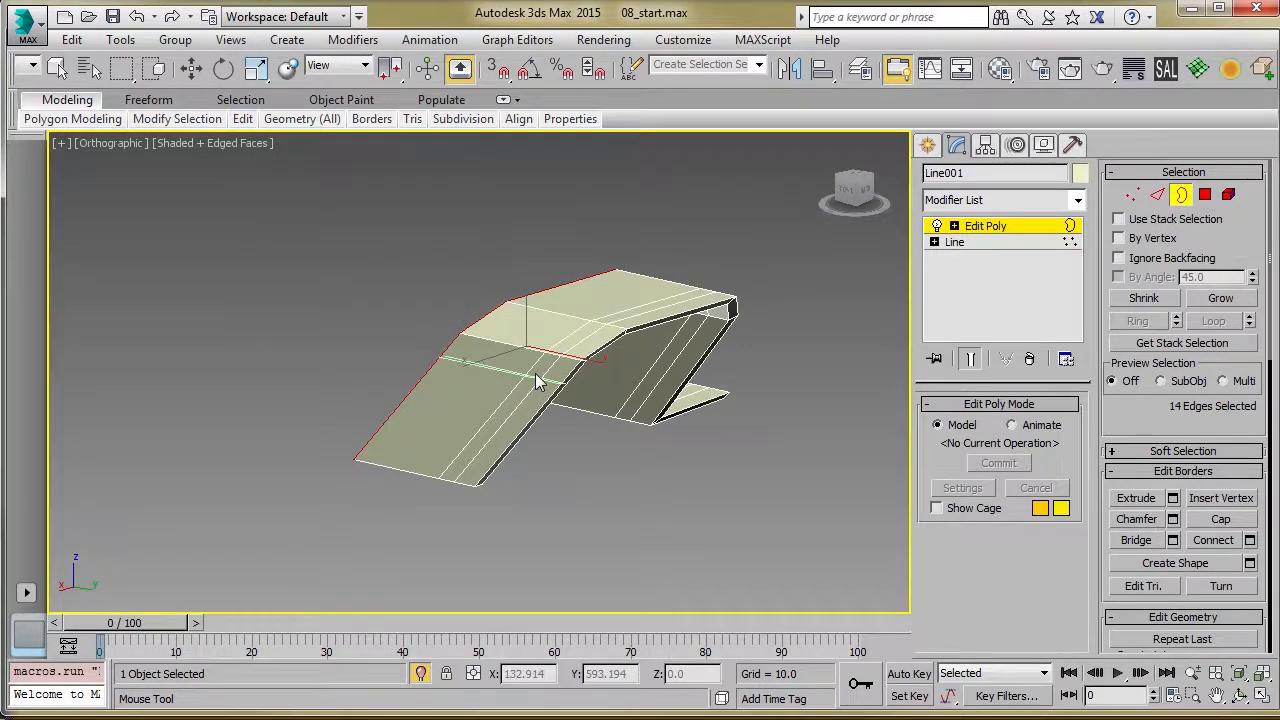
pyautogui.click(531, 386)
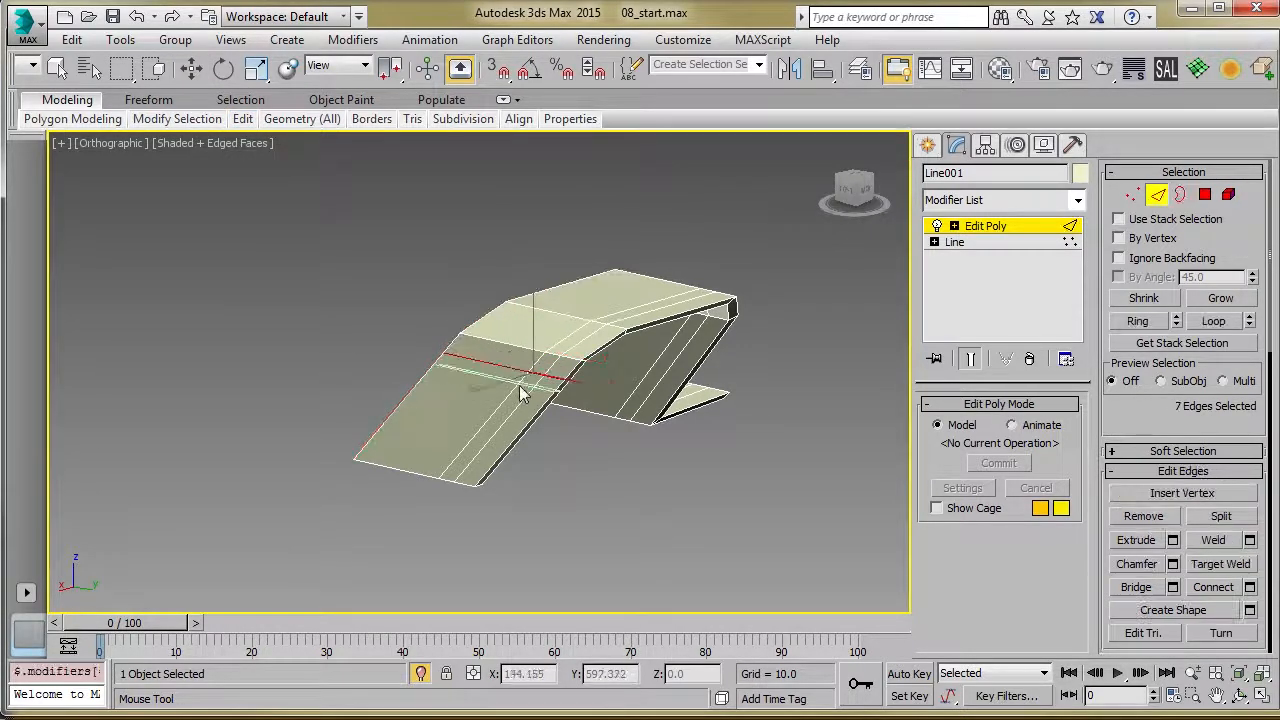
# Show the Back view, end isolation and insert a second Swift Loop slightly lower on the arch's inner leg
pyautogui.moveTo(520, 400)
pyautogui.keyDown('alt'); pyautogui.mouseDown(button='middle')
pyautogui.moveTo(416, 379)
pyautogui.moveTo(510, 396)
pyautogui.mouseUp(button='middle'); pyautogui.keyUp('alt')
pyautogui.click(109, 144)
pyautogui.click(176, 331)
pyautogui.moveTo(315, 404); pyautogui.dragTo(305, 374, button='middle')
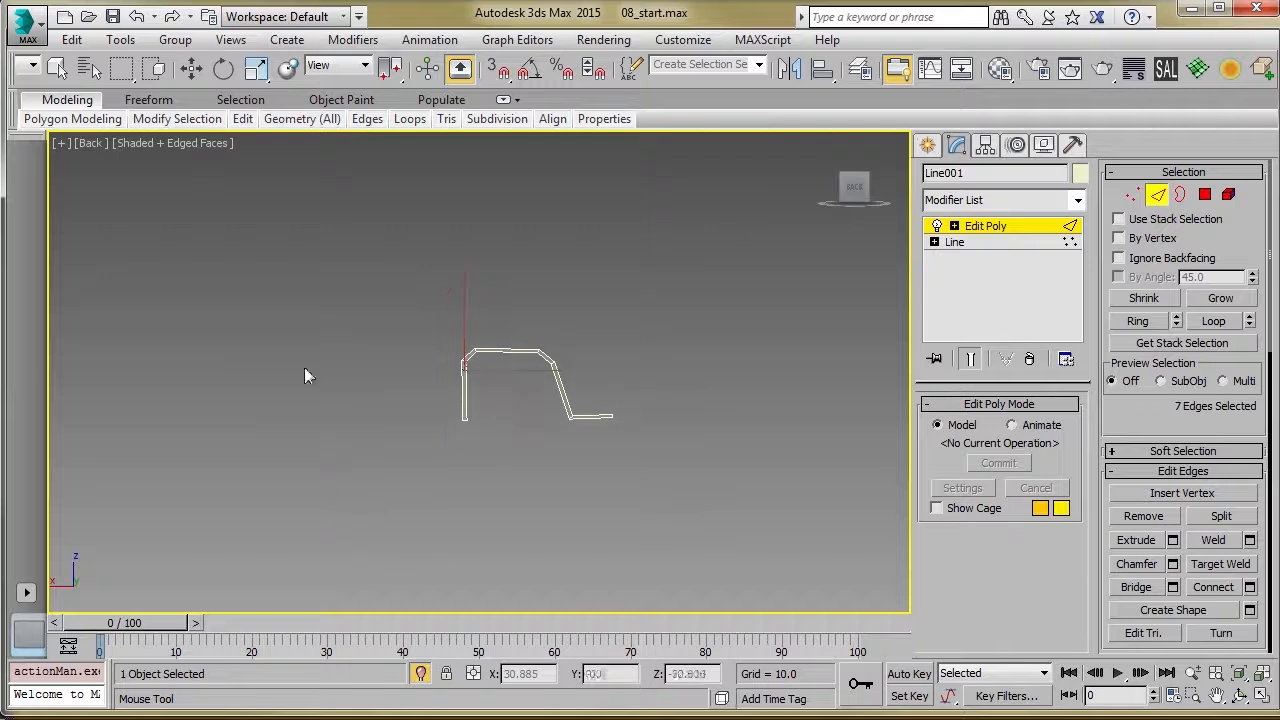
pyautogui.click(420, 675)
pyautogui.scroll(10, 380, 505)
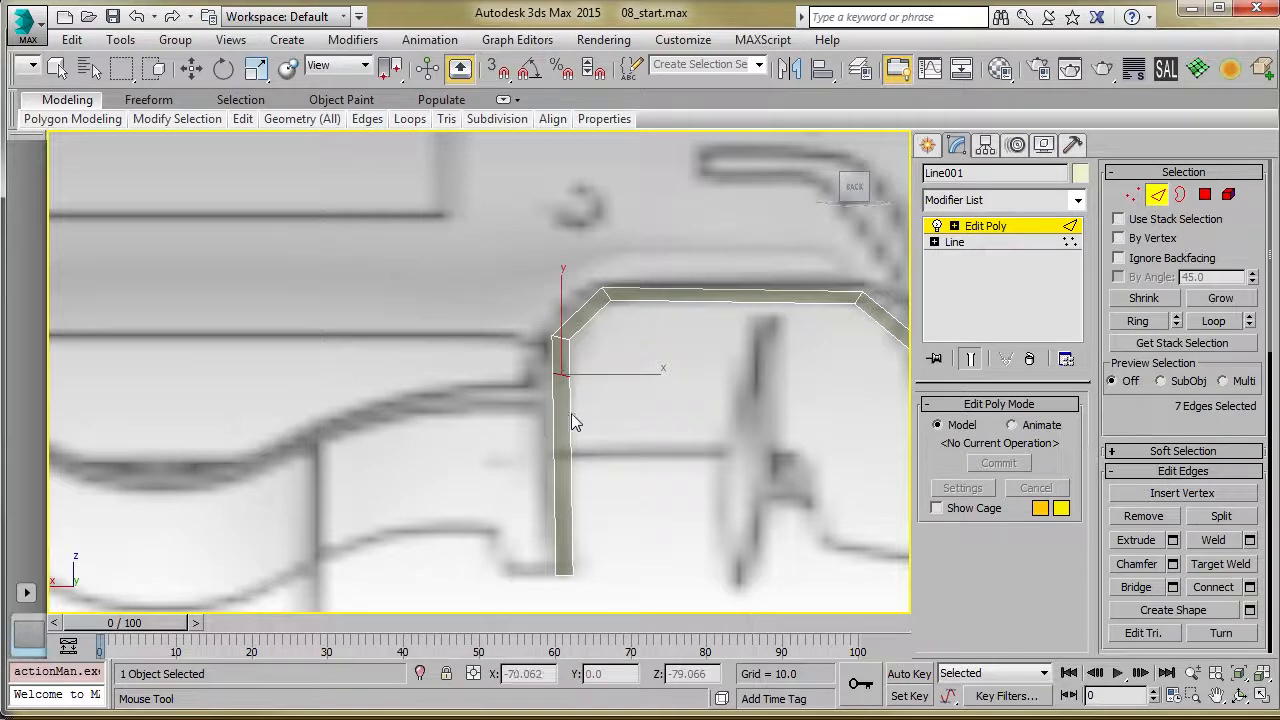
pyautogui.moveTo(567, 415); pyautogui.dragTo(535, 470)
# Move the vertices of the two new loops vertically to match the blueprint's central band where it meets the leg
pyautogui.press('1')
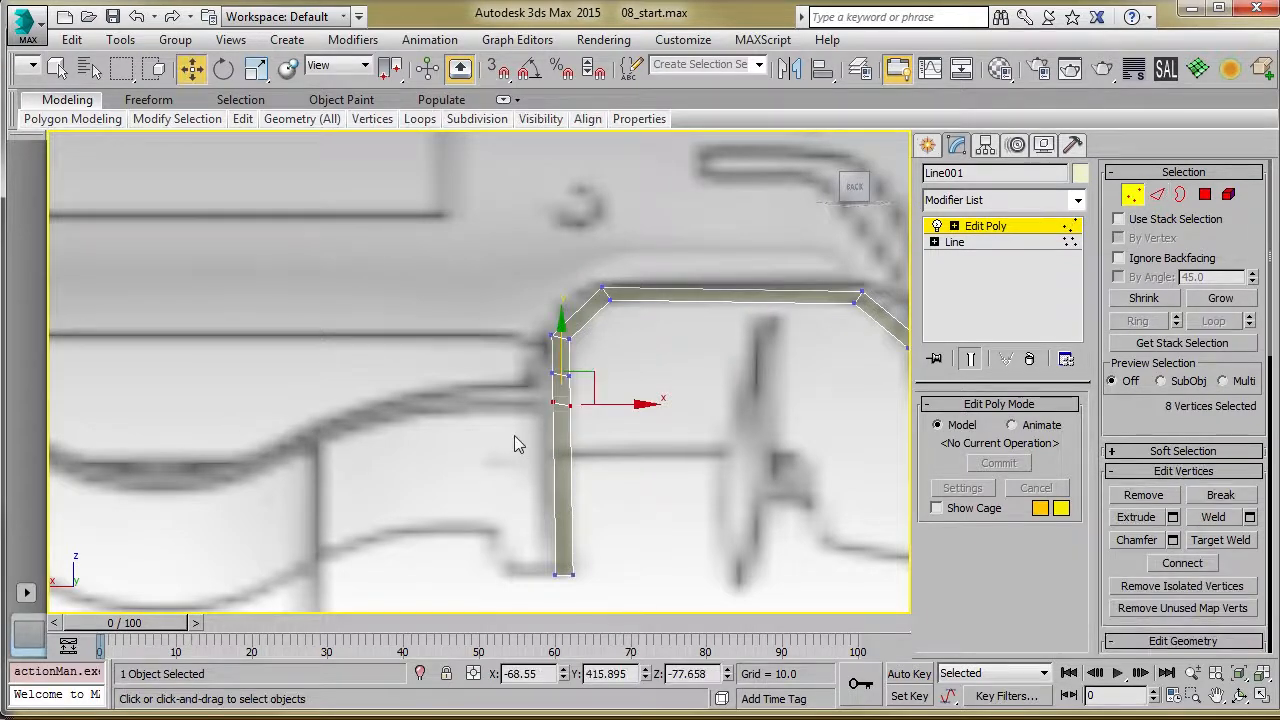
pyautogui.moveTo(553, 403); pyautogui.dragTo(557, 410)
pyautogui.moveTo(556, 366)
pyautogui.mouseDown()
pyautogui.moveTo(558, 388)
pyautogui.moveTo(556, 346)
pyautogui.mouseUp()
pyautogui.scroll(-3, 443, 448)
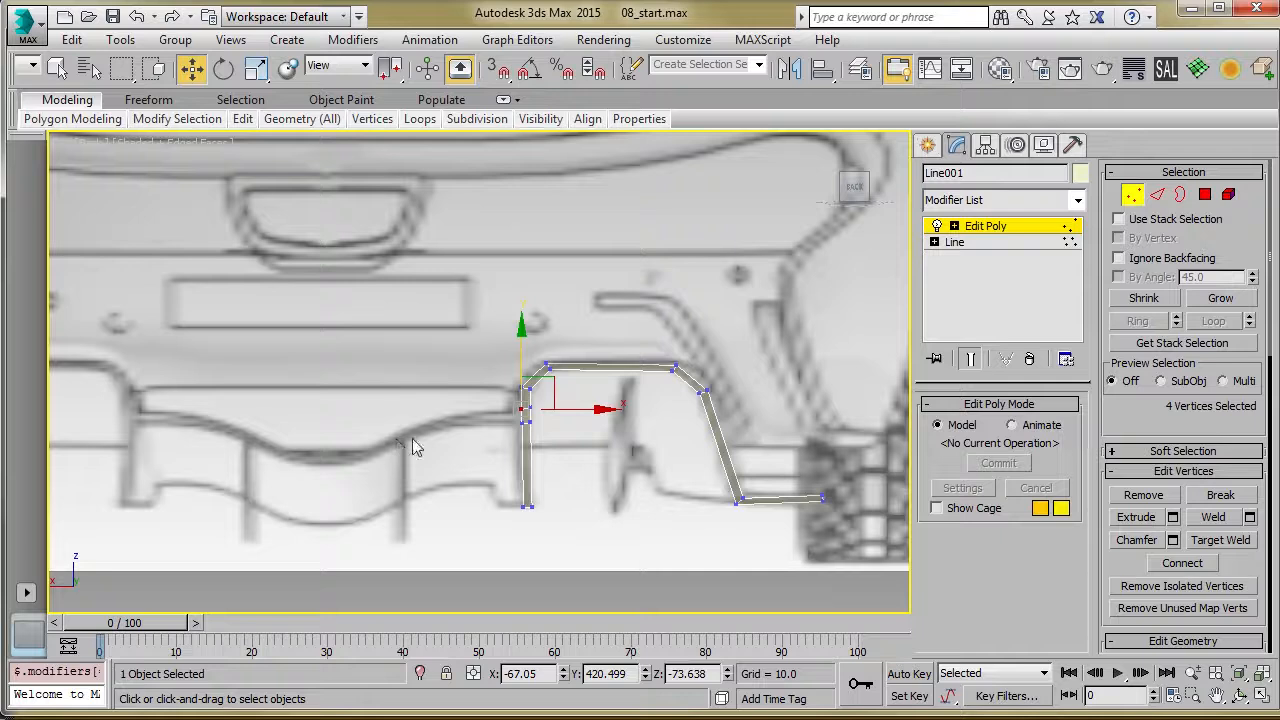
pyautogui.scroll(2, 467, 421)
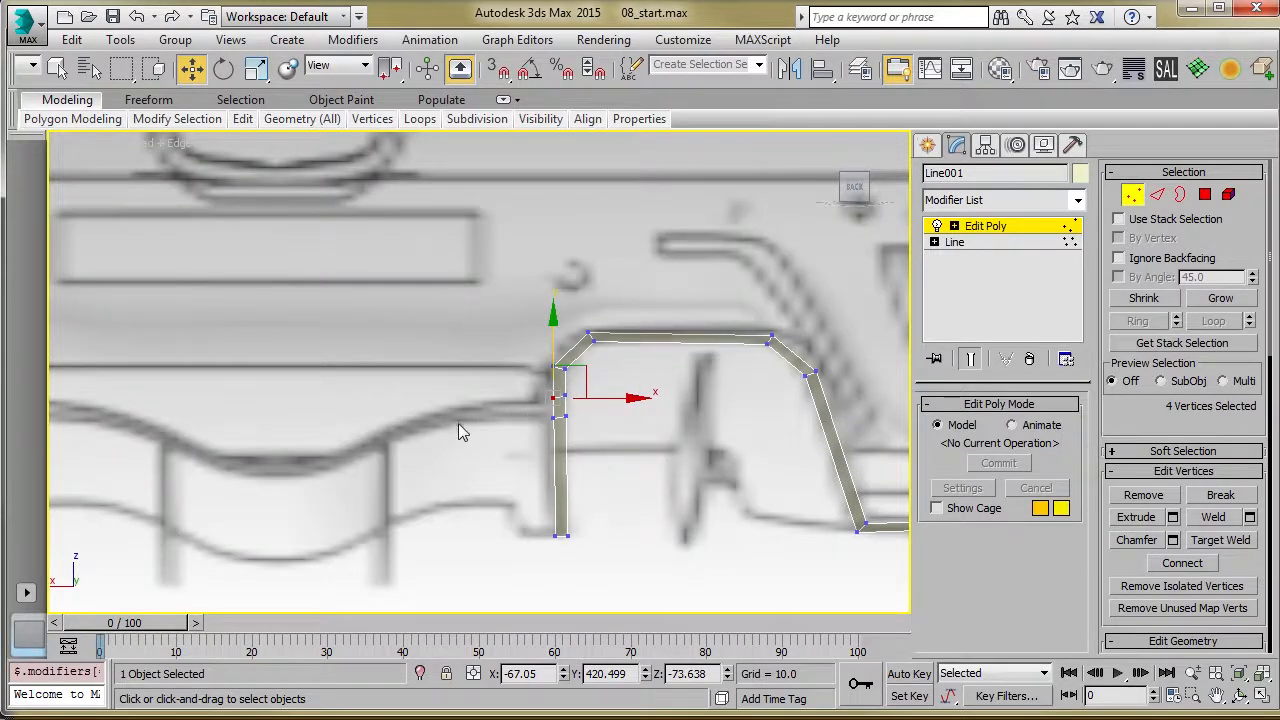
# Select the three polygons between the two new loops on the leg's side facing the car's centre
pyautogui.keyDown('alt'); pyautogui.moveTo(454, 423); pyautogui.dragTo(563, 475, button='middle'); pyautogui.keyUp('alt')
pyautogui.press('2')
pyautogui.scroll(5, 514, 400)
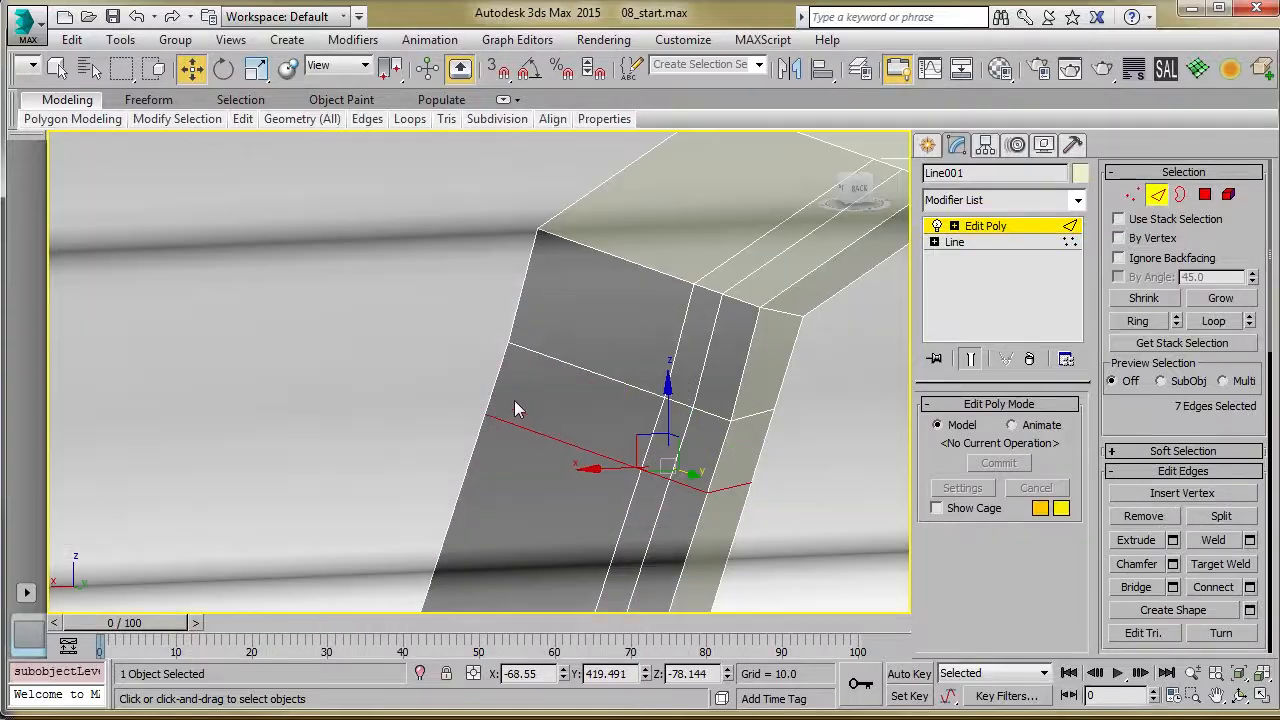
pyautogui.press('4')
pyautogui.click(663, 450)
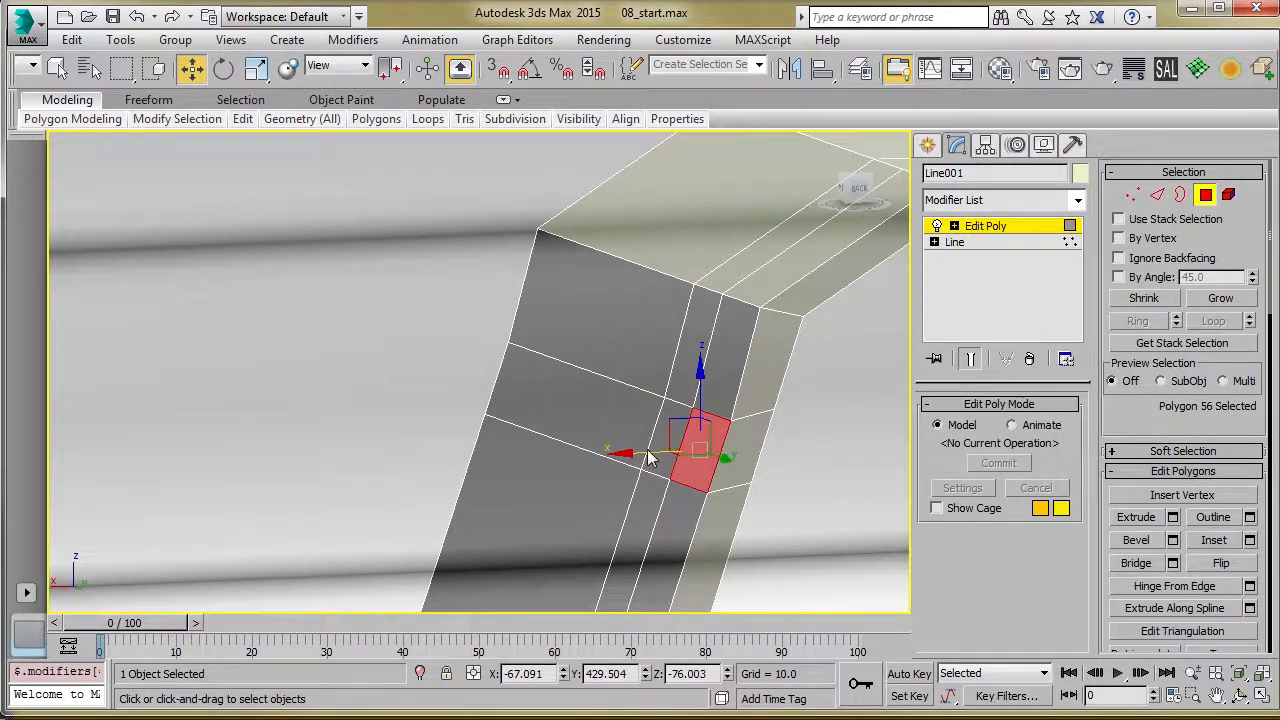
pyautogui.keyDown('ctrl'); pyautogui.click(557, 406); pyautogui.keyUp('ctrl')
pyautogui.scroll(-3, 555, 405)
pyautogui.keyDown('alt'); pyautogui.moveTo(553, 406); pyautogui.dragTo(508, 430, button='middle'); pyautogui.keyUp('alt')
pyautogui.scroll(2, 538, 449)
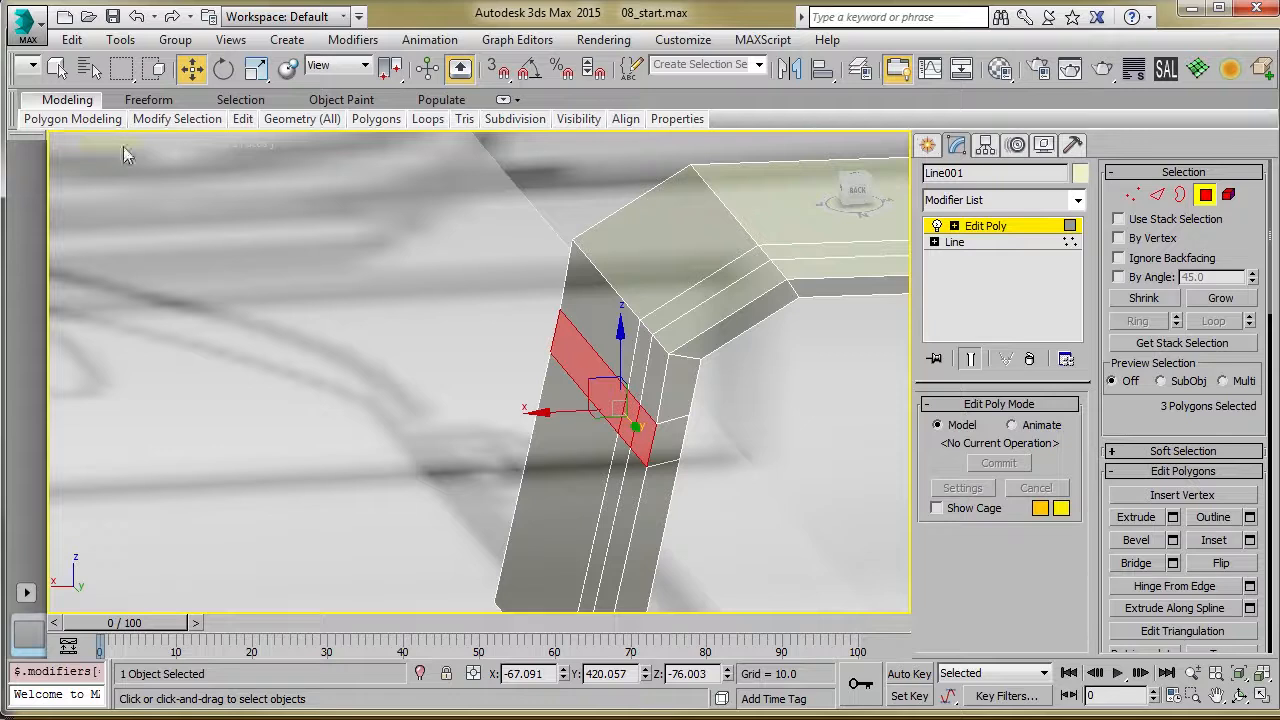
# In the Back view, extrude the three polygons with height 0 and pull them toward the car's centre to about X -53.8
pyautogui.click(97, 141)
pyautogui.click(140, 328)
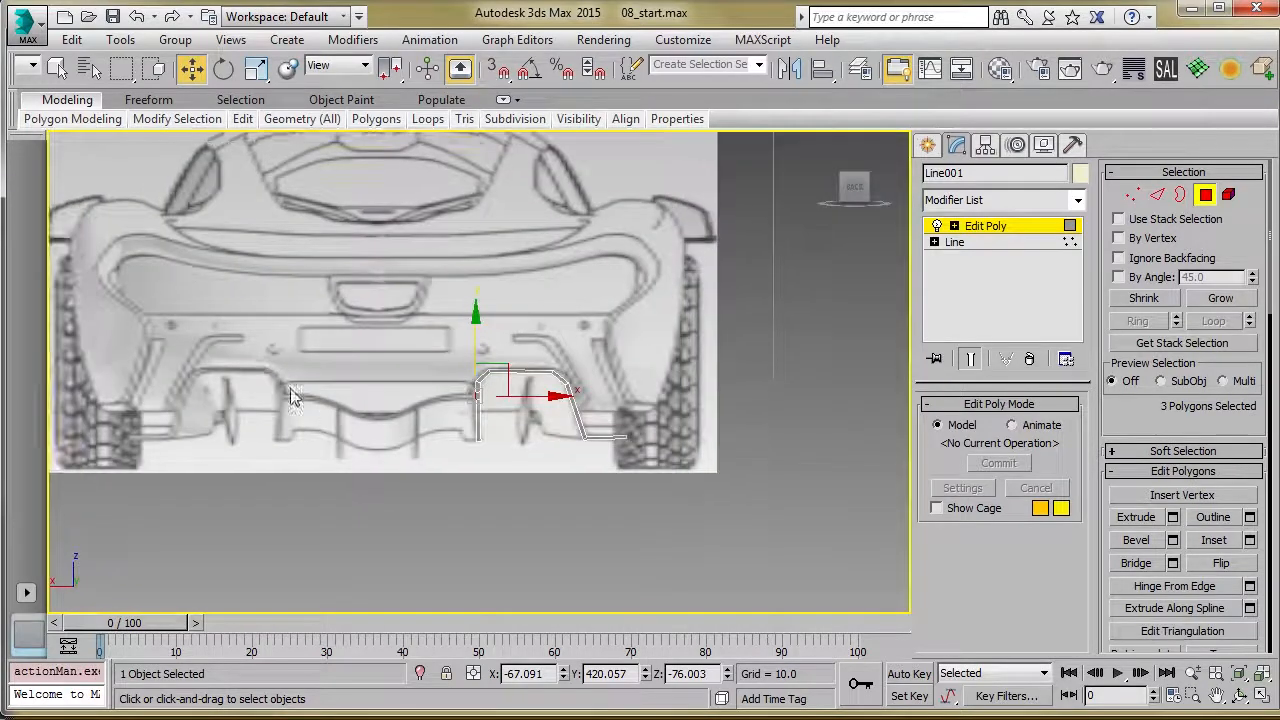
pyautogui.scroll(6, 331, 403)
pyautogui.scroll(-1, 528, 426)
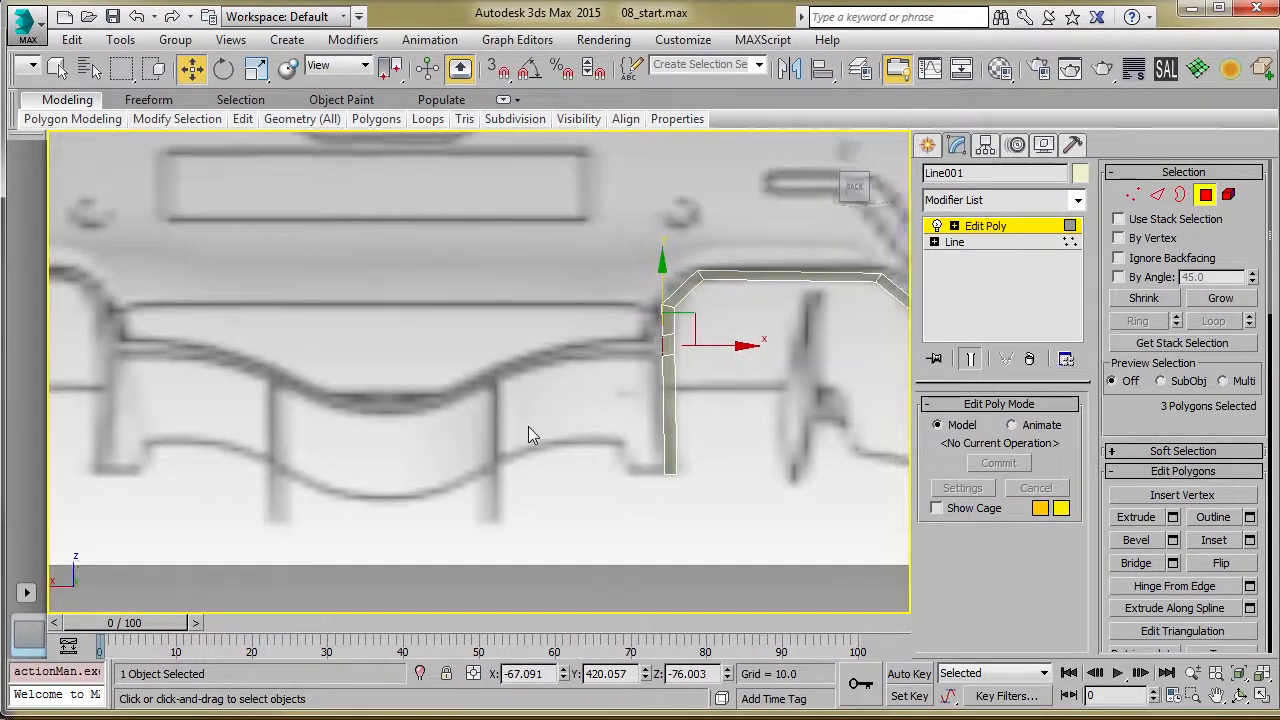
pyautogui.hotkey('shift', 'e')
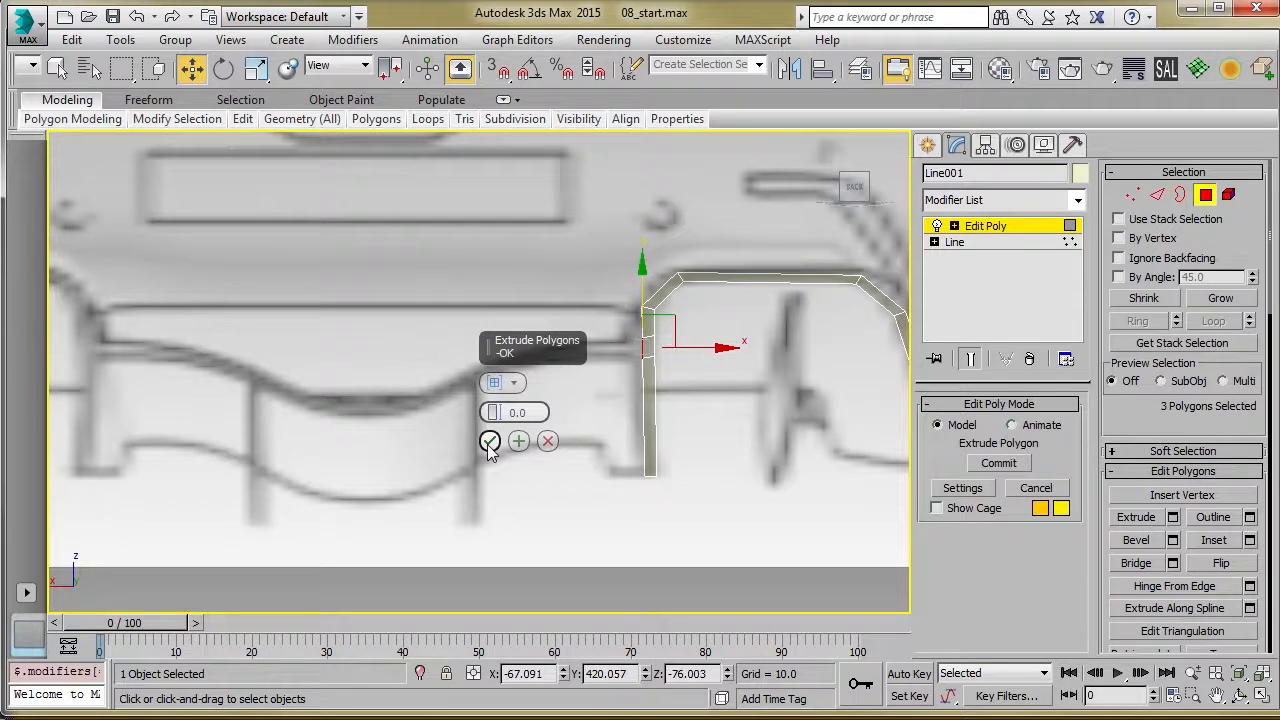
pyautogui.click(489, 442)
pyautogui.moveTo(714, 357); pyautogui.dragTo(663, 355)
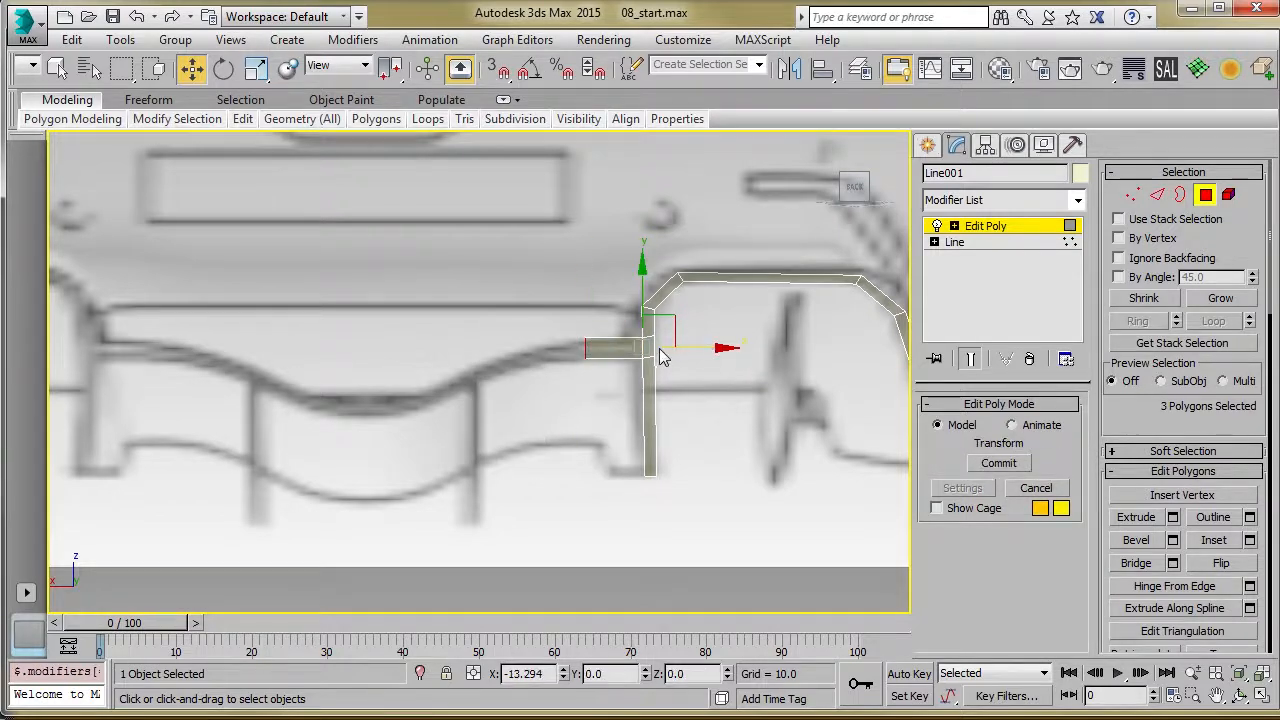
# Extrude the three polygons again with height 0 and move them along the blueprint band to about X -29.1, Z -82.8
pyautogui.hotkey('shift', 'e')
pyautogui.click(490, 443)
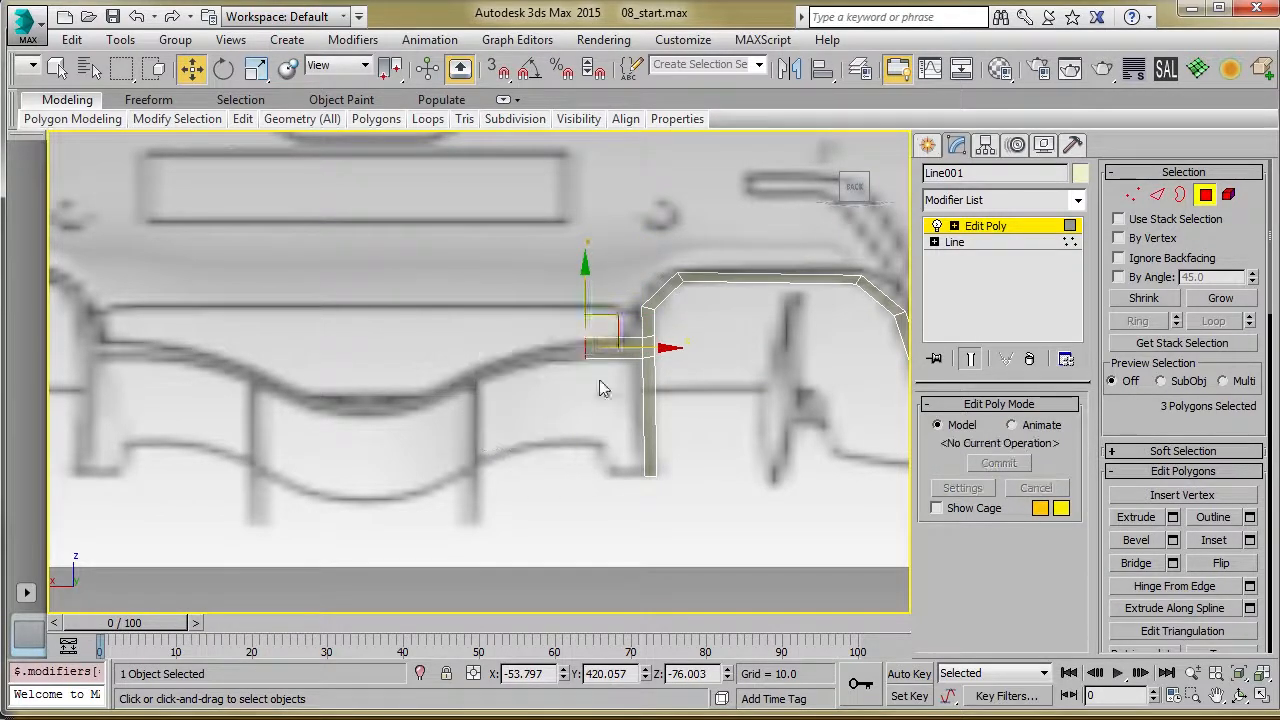
pyautogui.moveTo(620, 333); pyautogui.dragTo(512, 353)
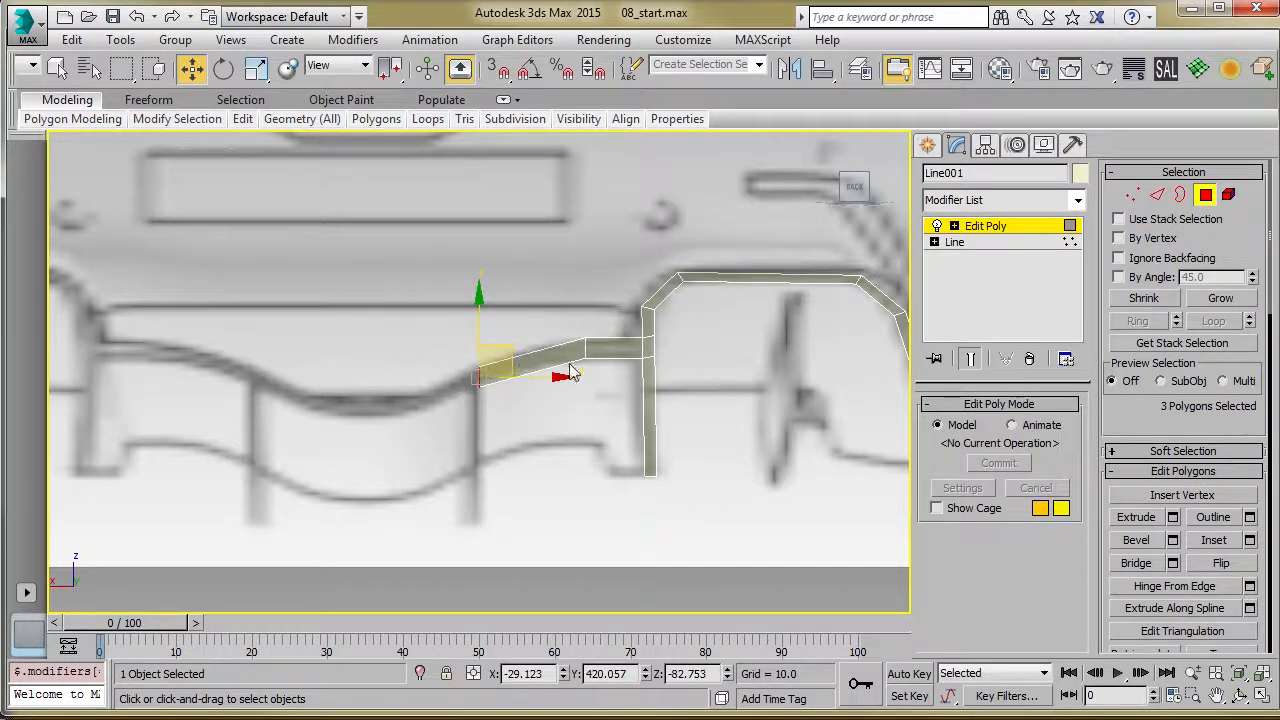
# Isolate the part in Perspective and examine how the full-depth extruded band meets the arch's inner leg
pyautogui.scroll(-2, 476, 400)
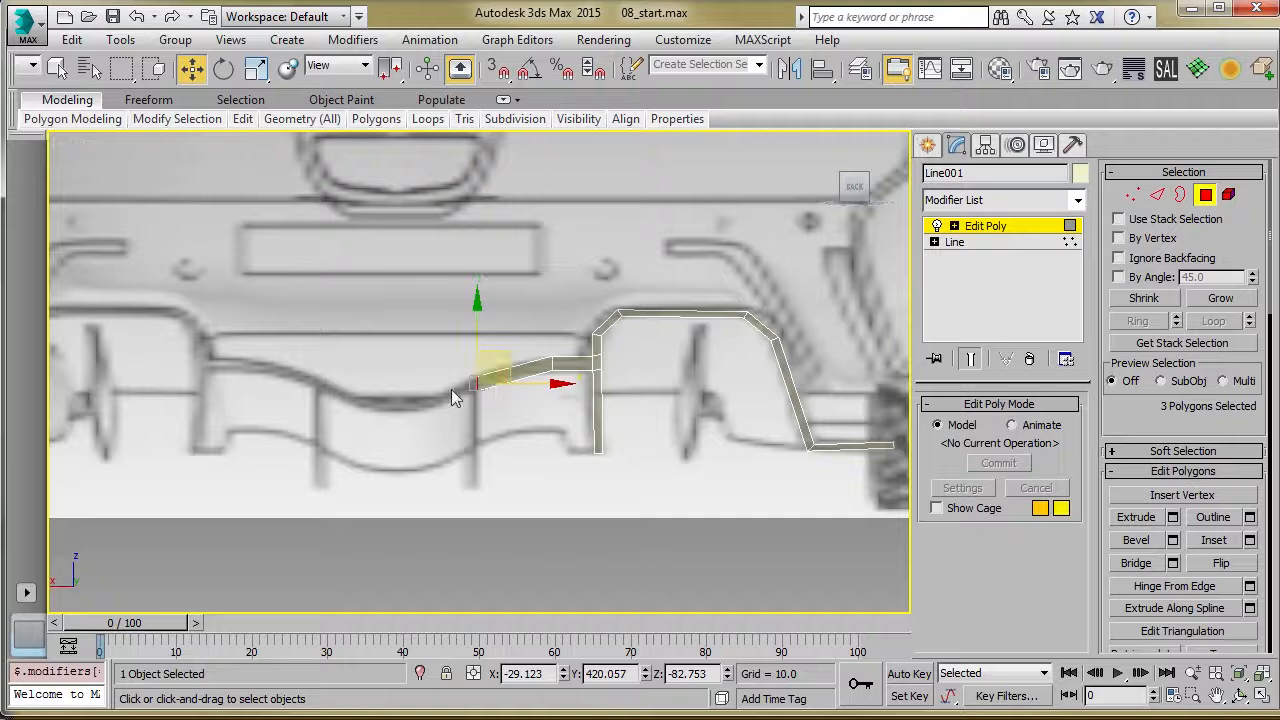
pyautogui.keyDown('alt'); pyautogui.moveTo(479, 400); pyautogui.dragTo(652, 432, button='middle'); pyautogui.keyUp('alt')
pyautogui.press('z')
pyautogui.scroll(-6, 565, 455)
pyautogui.press('z')
pyautogui.moveTo(515, 402); pyautogui.dragTo(338, 406, button='middle')
pyautogui.scroll(-6, 645, 455)
pyautogui.hotkey('alt', 'q')
pyautogui.scroll(-3, 703, 447)
pyautogui.scroll(-2, 338, 406)
pyautogui.moveTo(560, 357)
pyautogui.keyDown('alt'); pyautogui.mouseDown(button='middle')
pyautogui.moveTo(616, 368)
pyautogui.moveTo(580, 346)
pyautogui.mouseUp(button='middle'); pyautogui.keyUp('alt')
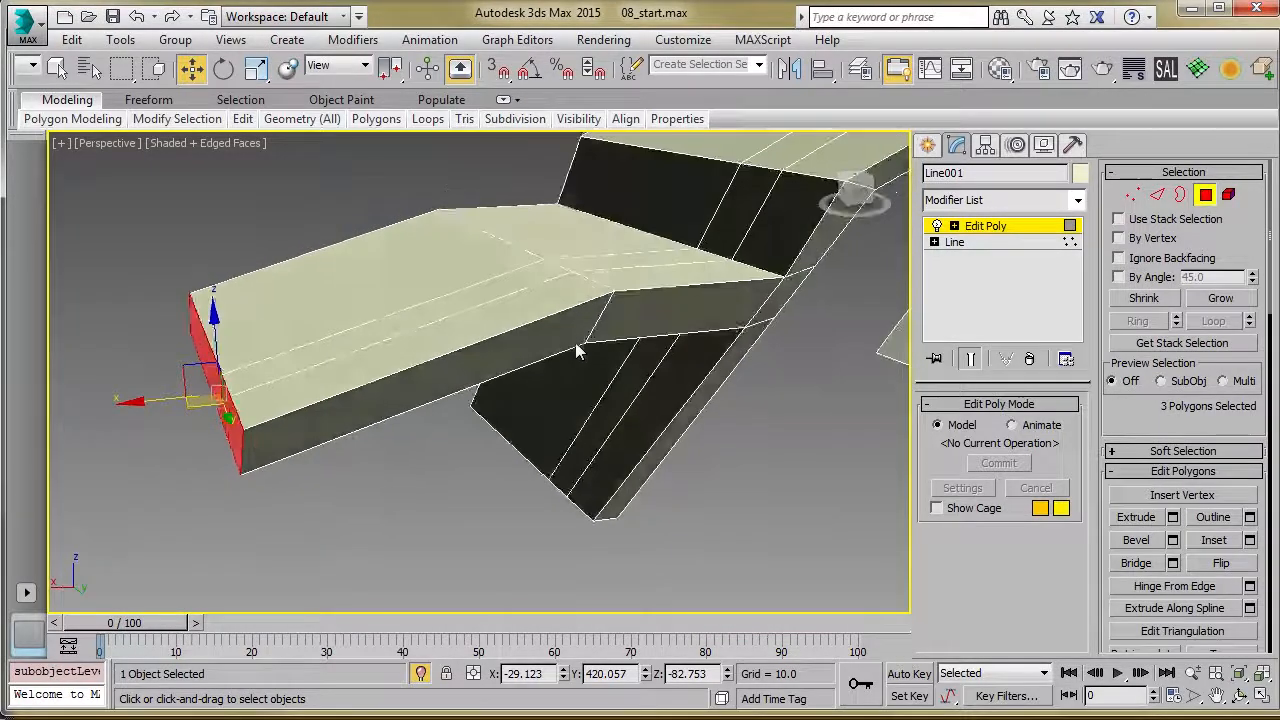
pyautogui.scroll(-2, 583, 342)
# Check the band's junction with the arch leg on the reference photo in Photoshop and return to 3ds Max
pyautogui.hotkey('alt', 'Tab')
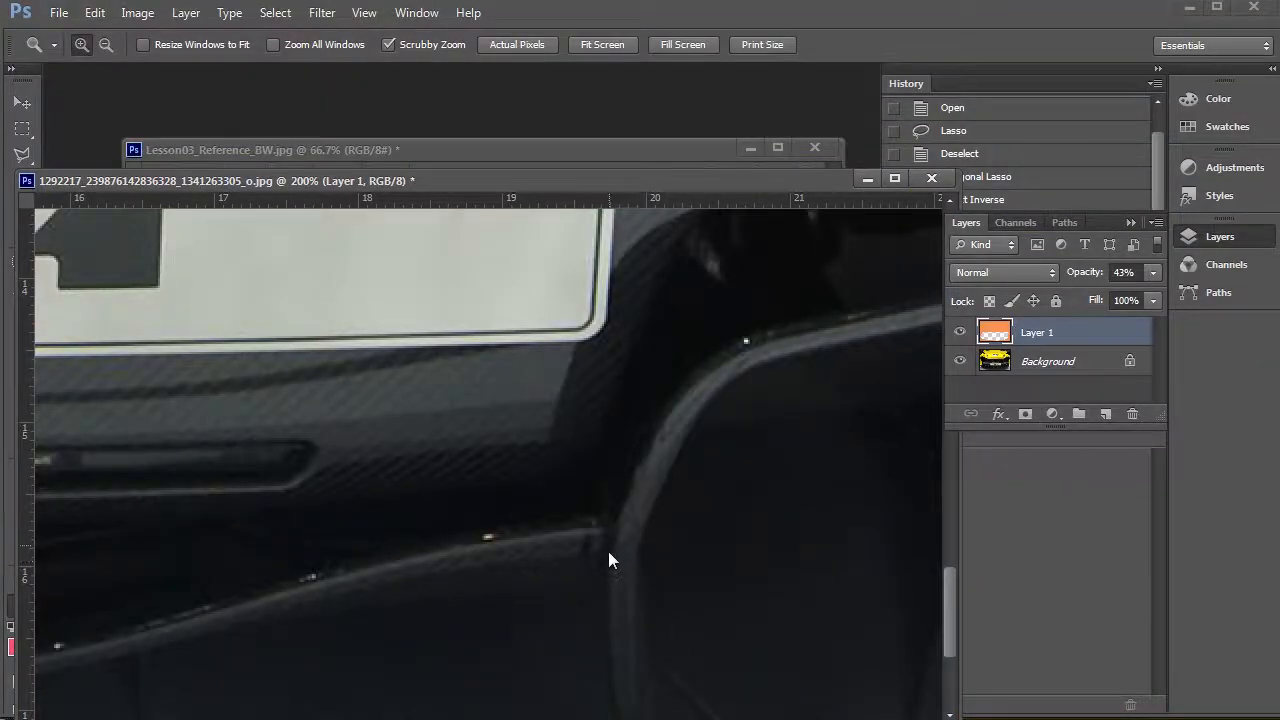
pyautogui.click(1192, 7)
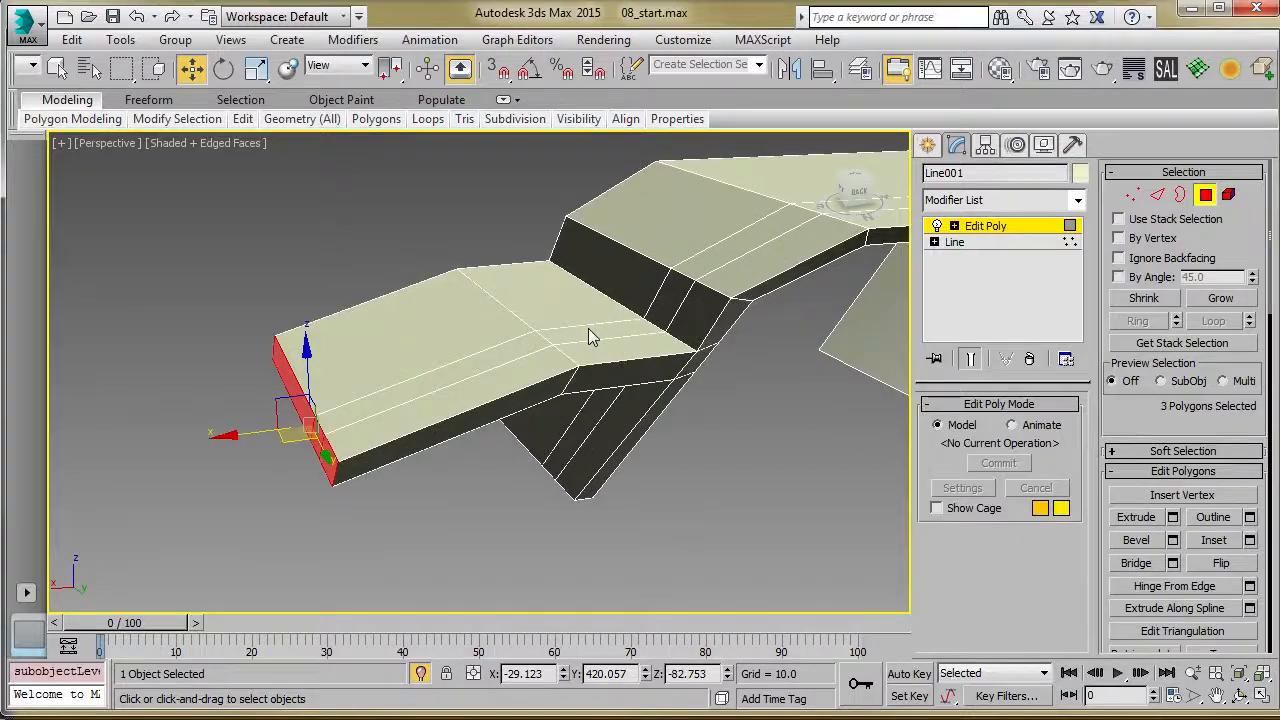
pyautogui.keyDown('alt'); pyautogui.moveTo(590, 345); pyautogui.dragTo(600, 367, button='middle'); pyautogui.keyUp('alt')
# Undo both band extrusions, going back to the three selected polygons on the arch's inner leg
pyautogui.hotkey('ctrl', 'z')
pyautogui.hotkey('ctrl', 'z')
pyautogui.hotkey('ctrl', 'z')
pyautogui.hotkey('ctrl', 'z')
pyautogui.hotkey('ctrl', 'z')
pyautogui.hotkey('ctrl', 'z')
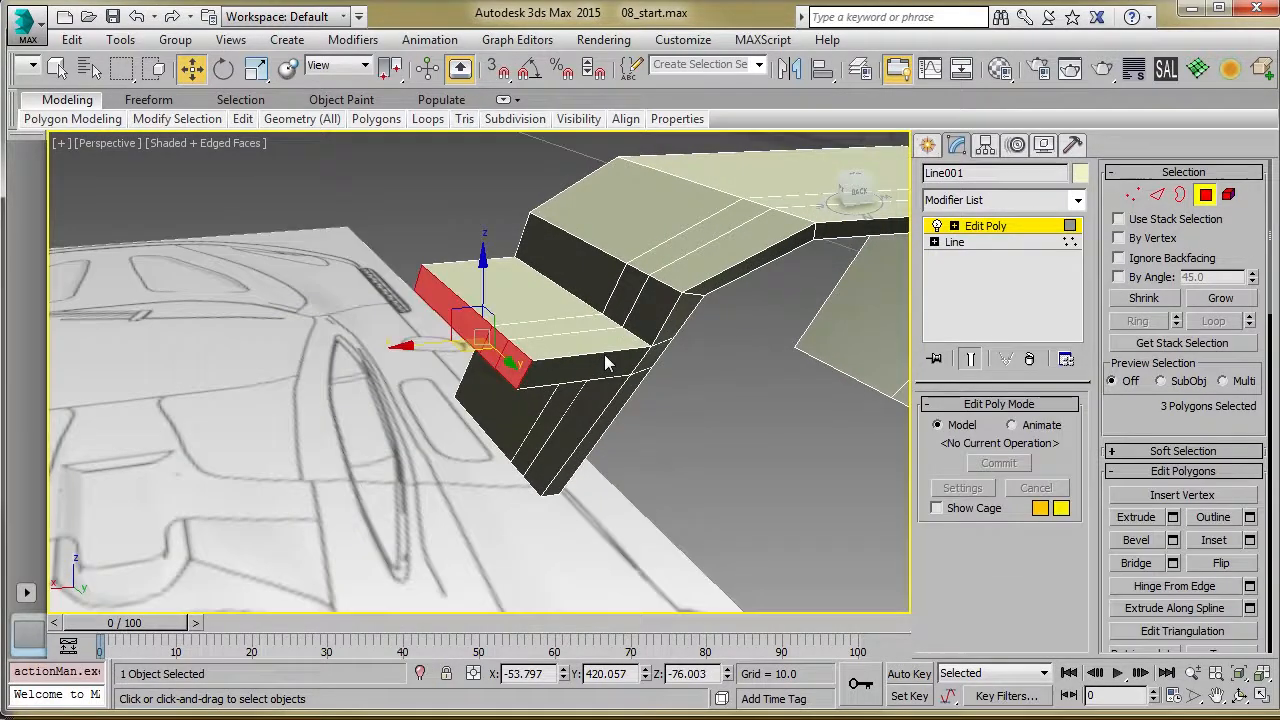
pyautogui.hotkey('ctrl', 'z')
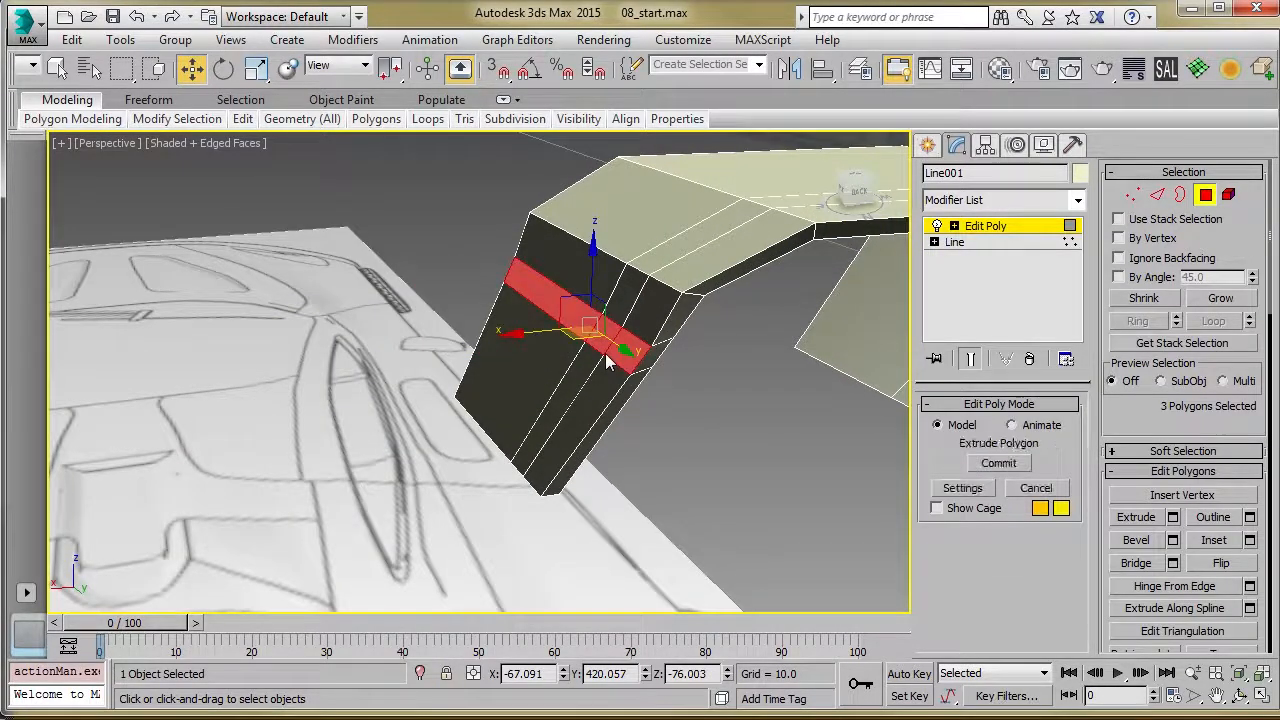
# Deselect the narrow polygon nearest the leg's rear edge, keeping the other two band polygons selected
pyautogui.keyDown('alt'); pyautogui.click(629, 361); pyautogui.keyUp('alt')
pyautogui.keyDown('alt'); pyautogui.moveTo(609, 357); pyautogui.dragTo(541, 343, button='middle'); pyautogui.keyUp('alt')
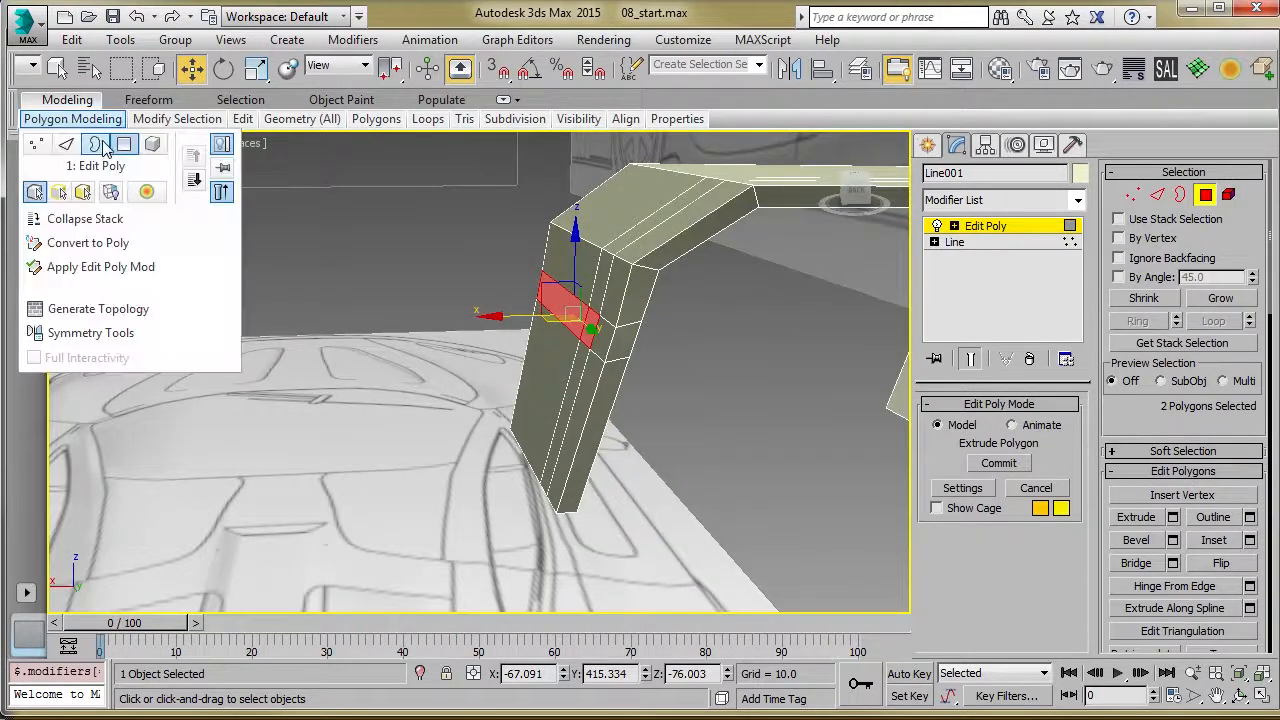
pyautogui.click(104, 144)
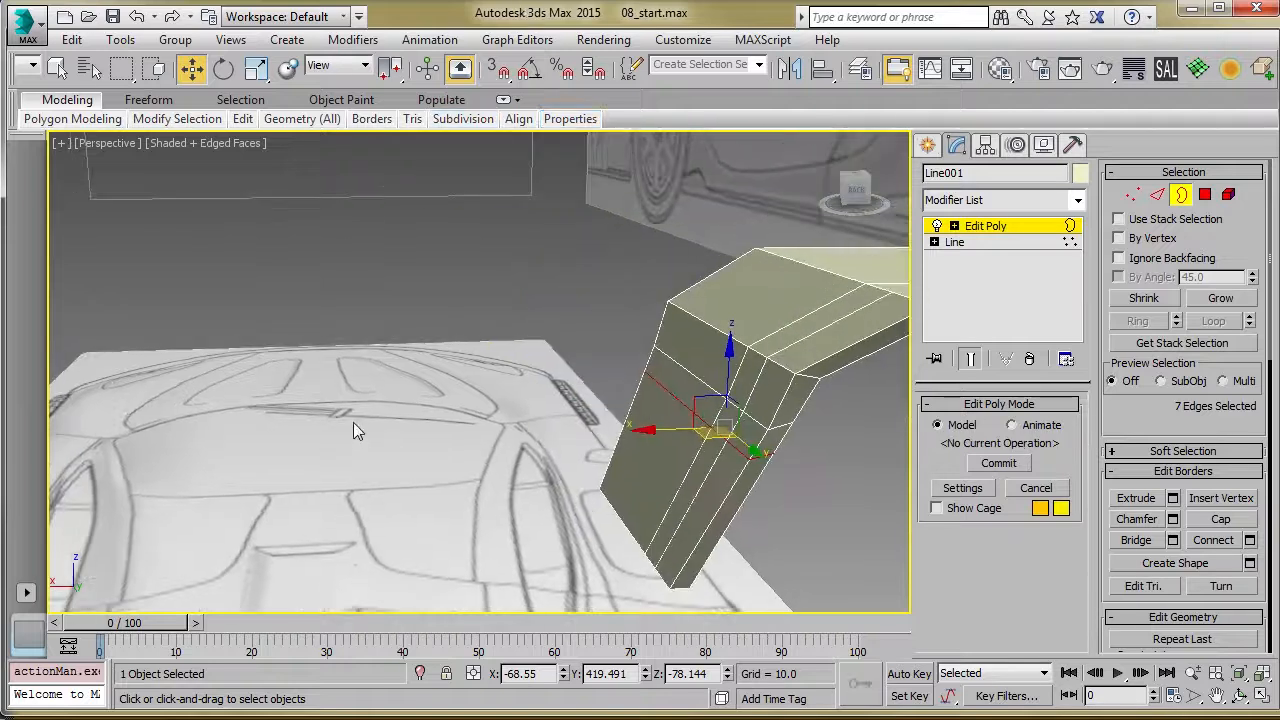
pyautogui.keyDown('alt'); pyautogui.moveTo(353, 422); pyautogui.dragTo(533, 403, button='middle'); pyautogui.keyUp('alt')
pyautogui.press('4')
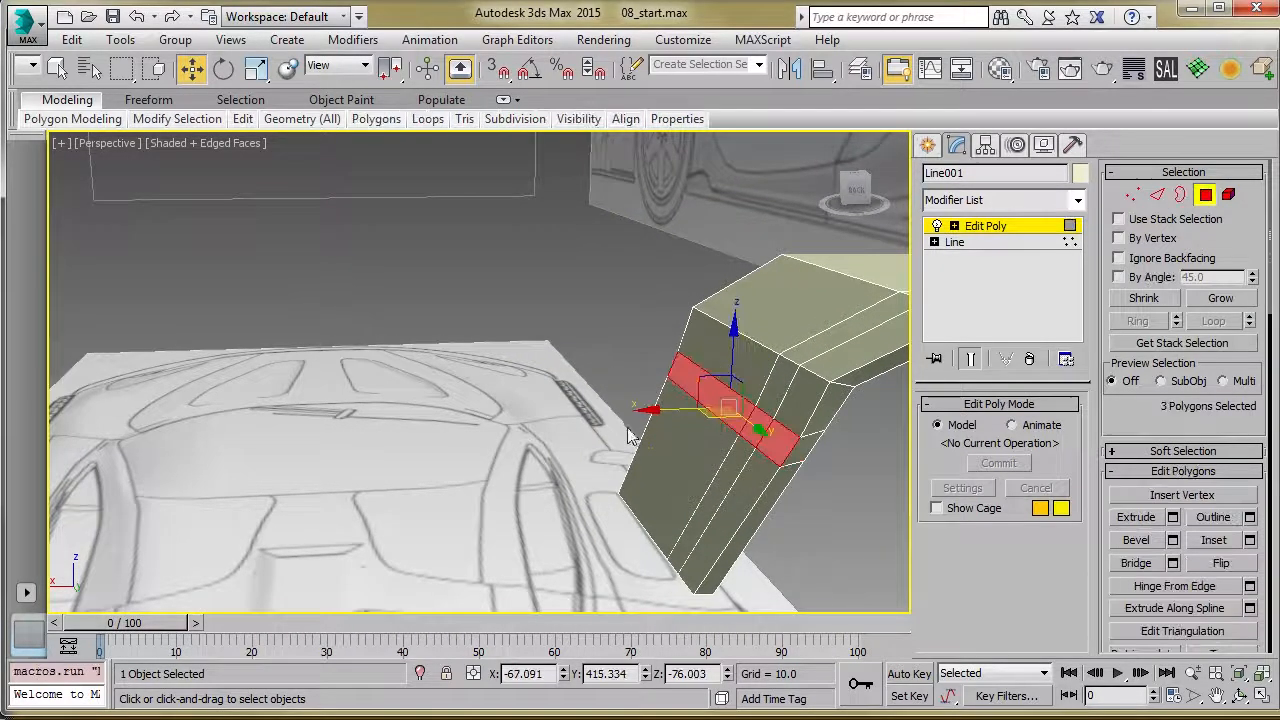
pyautogui.keyDown('alt'); pyautogui.click(776, 455); pyautogui.keyUp('alt')
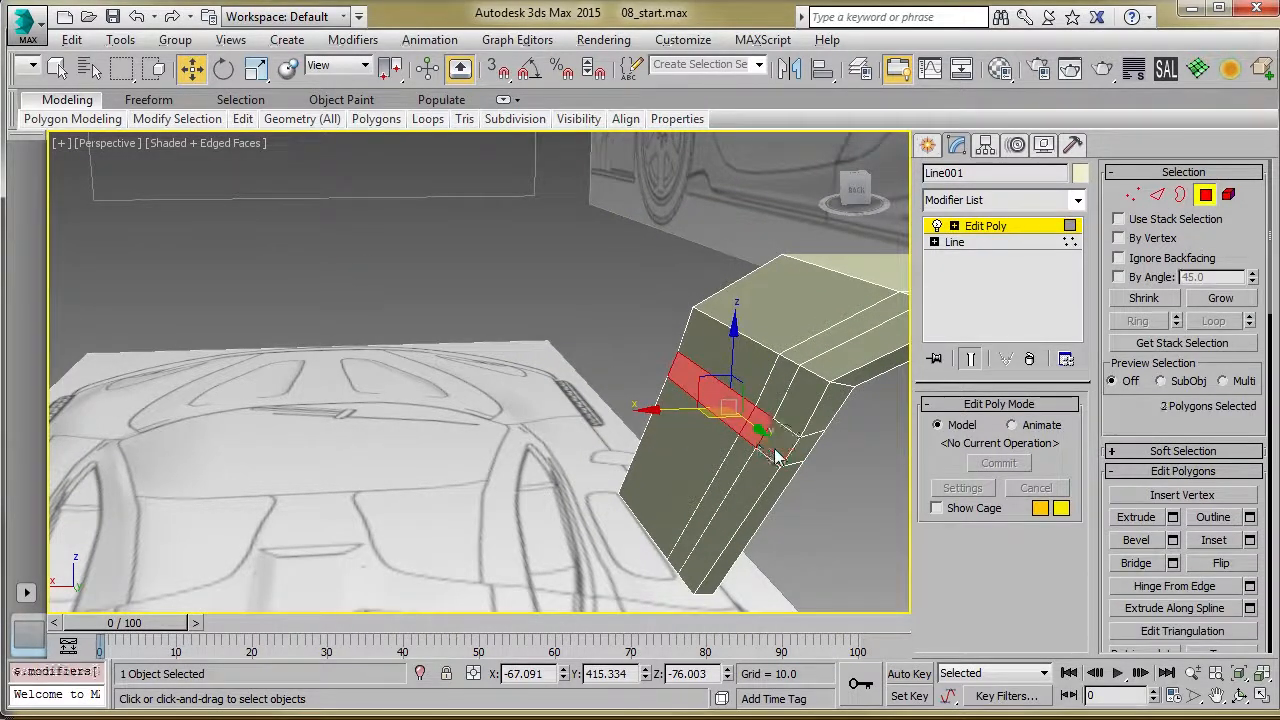
pyautogui.click(105, 143)
pyautogui.click(150, 326)
pyautogui.scroll(3, 294, 387)
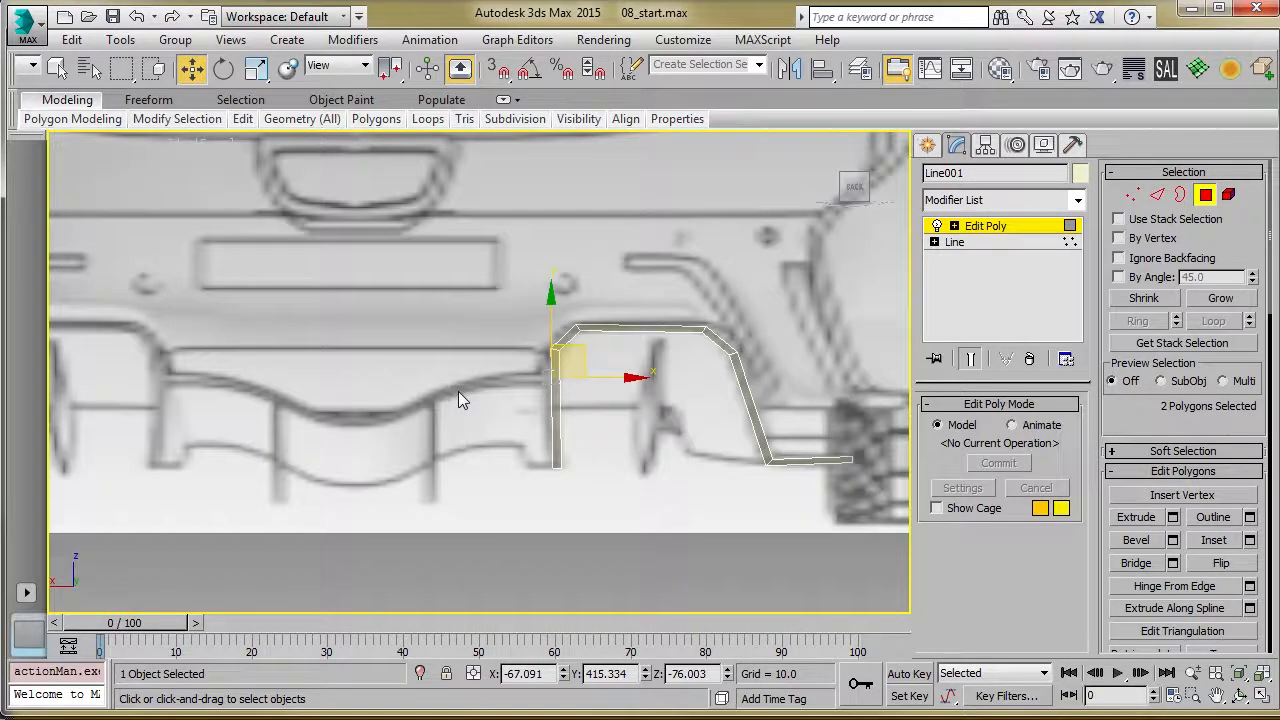
pyautogui.hotkey('shift', 'e')
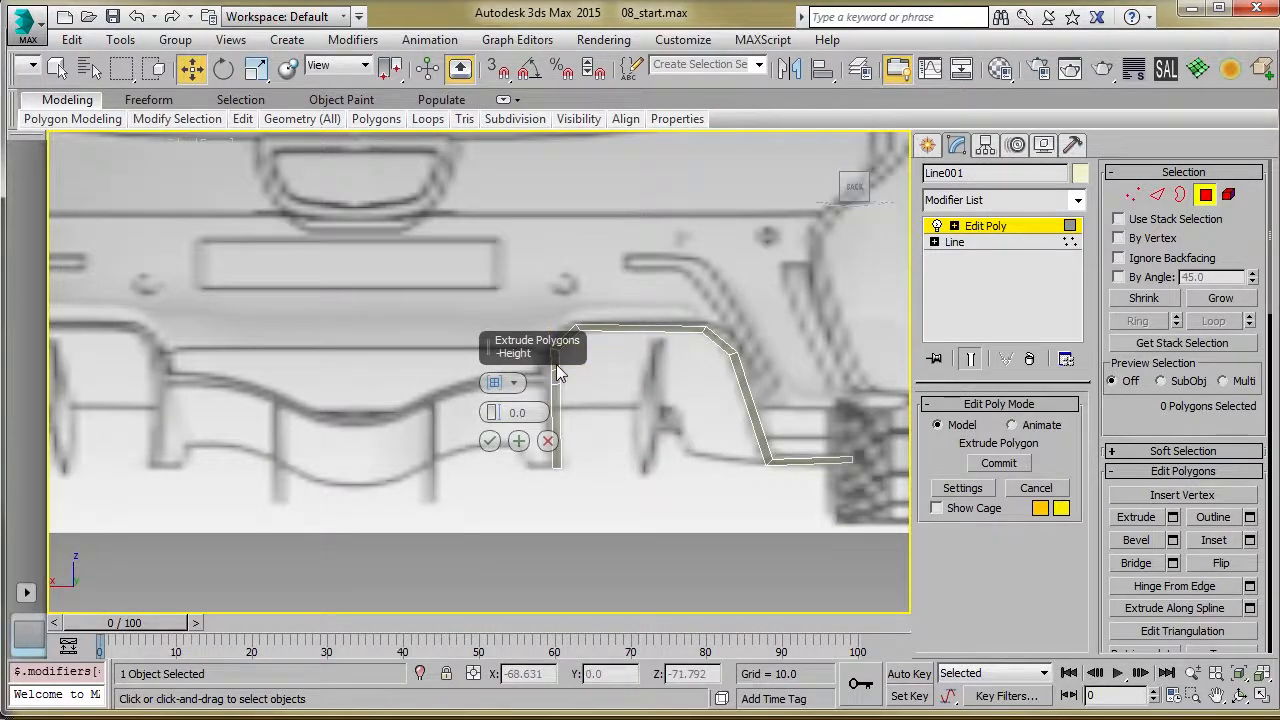
pyautogui.click(548, 442)
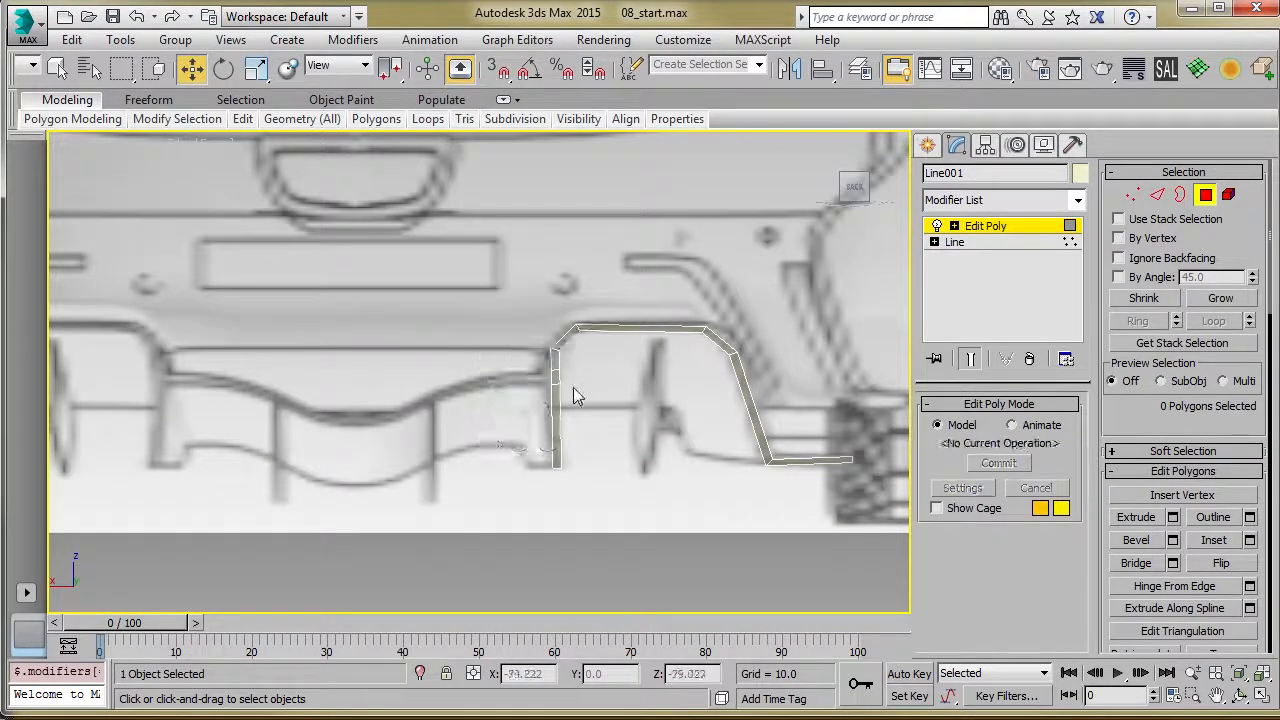
pyautogui.hotkey('shift', 'e')
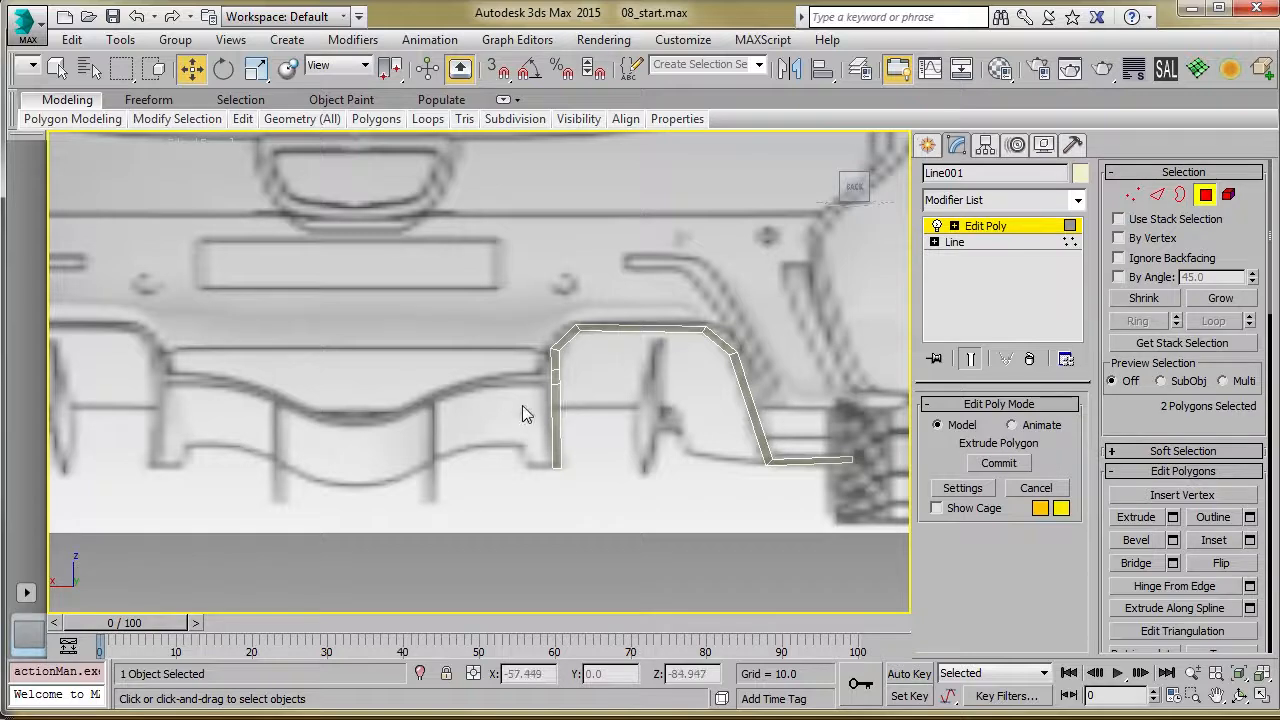
pyautogui.press('p')
pyautogui.keyDown('alt'); pyautogui.moveTo(522, 405); pyautogui.dragTo(555, 370, button='middle'); pyautogui.keyUp('alt')
pyautogui.scroll(-5, 623, 447)
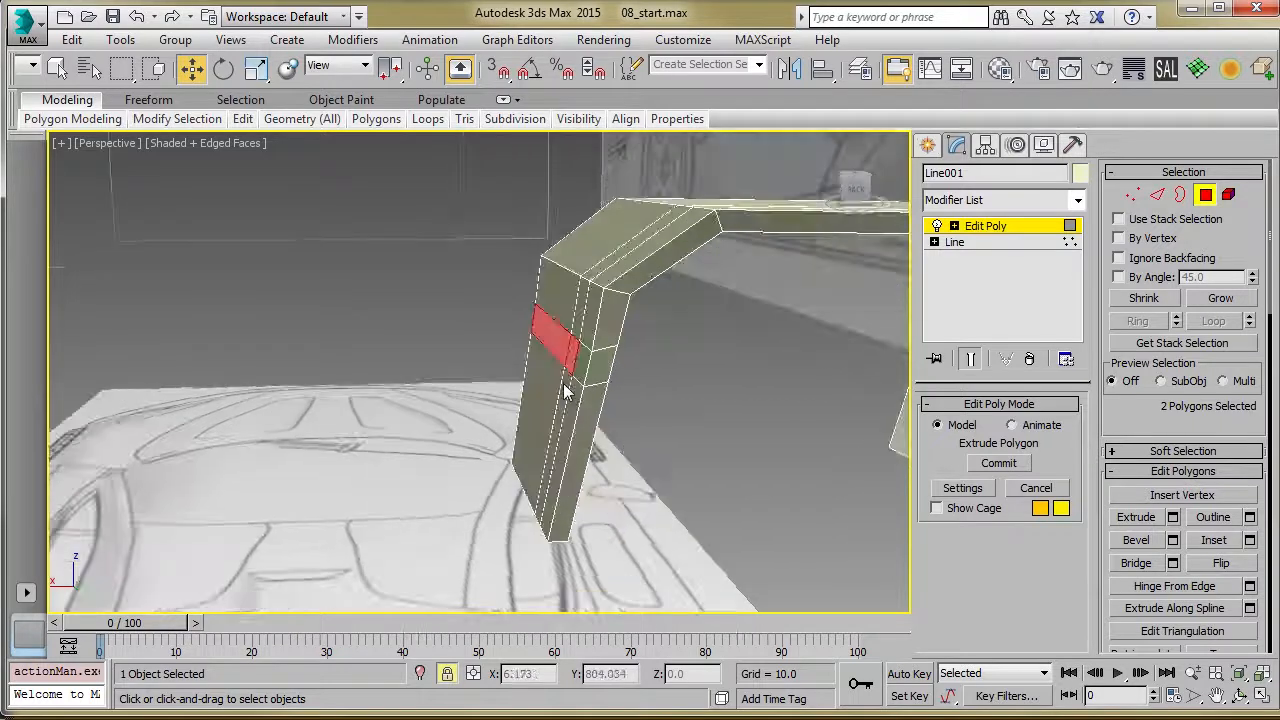
# In the Back view, extrude the two polygons twice with height 0, moving them along the blueprint band to about X -28.6, Z -83.2
pyautogui.click(112, 146)
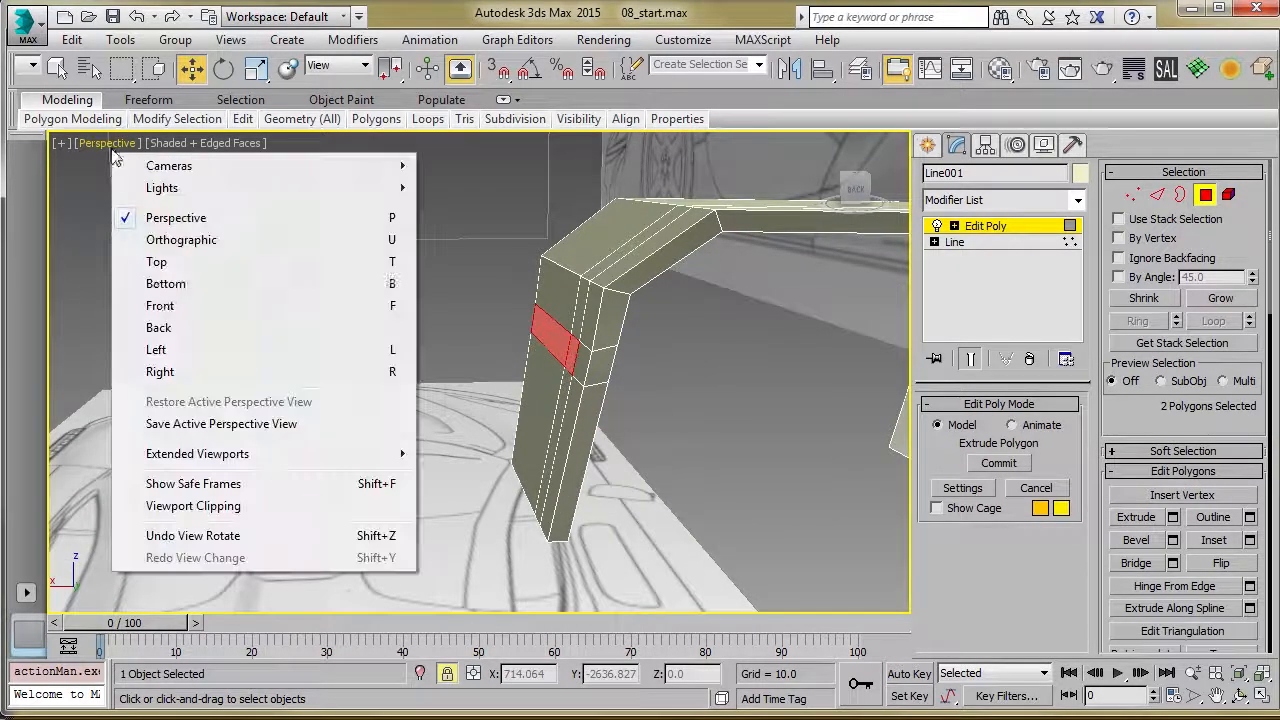
pyautogui.click(160, 327)
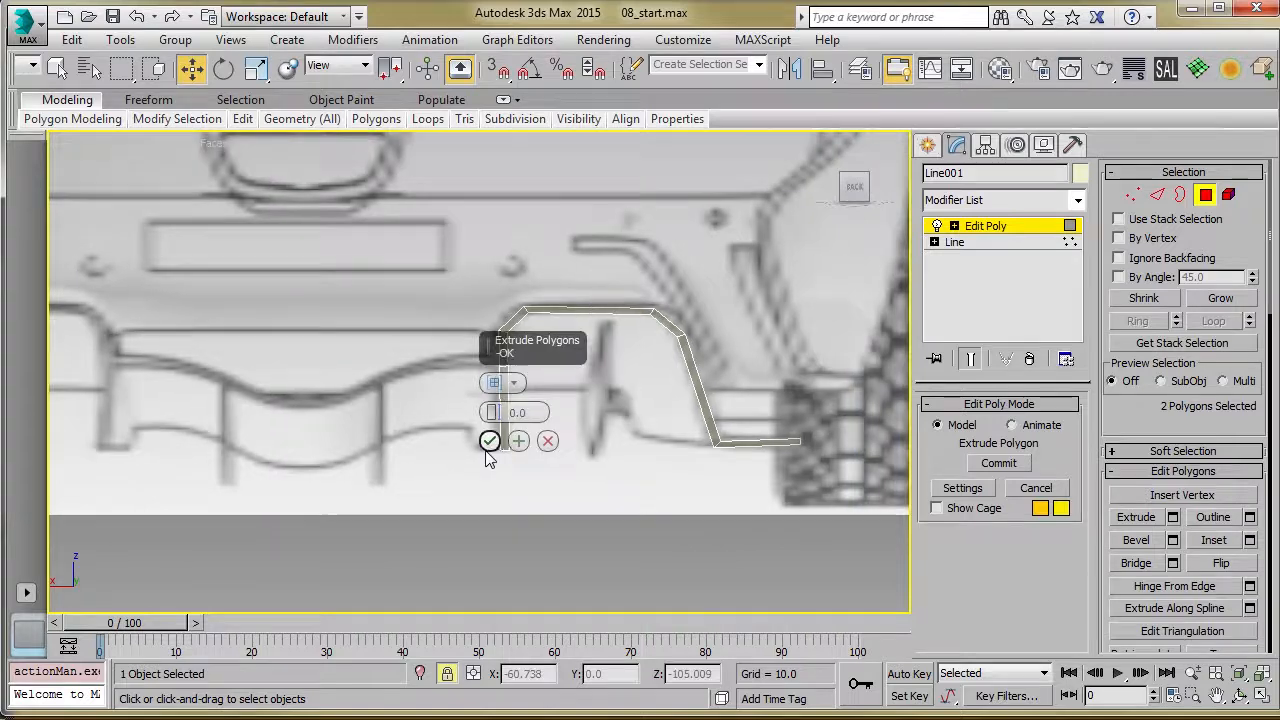
pyautogui.click(487, 442)
pyautogui.moveTo(574, 365); pyautogui.dragTo(414, 367)
pyautogui.hotkey('shift', 'e')
pyautogui.click(486, 437)
# Isolate the part in Perspective, leave polygon editing, and examine the recessed band and the base Line beneath Edit Poly
pyautogui.press('p')
pyautogui.keyDown('alt'); pyautogui.moveTo(409, 393); pyautogui.dragTo(648, 348, button='middle'); pyautogui.keyUp('alt')
pyautogui.scroll(-5, 433, 432)
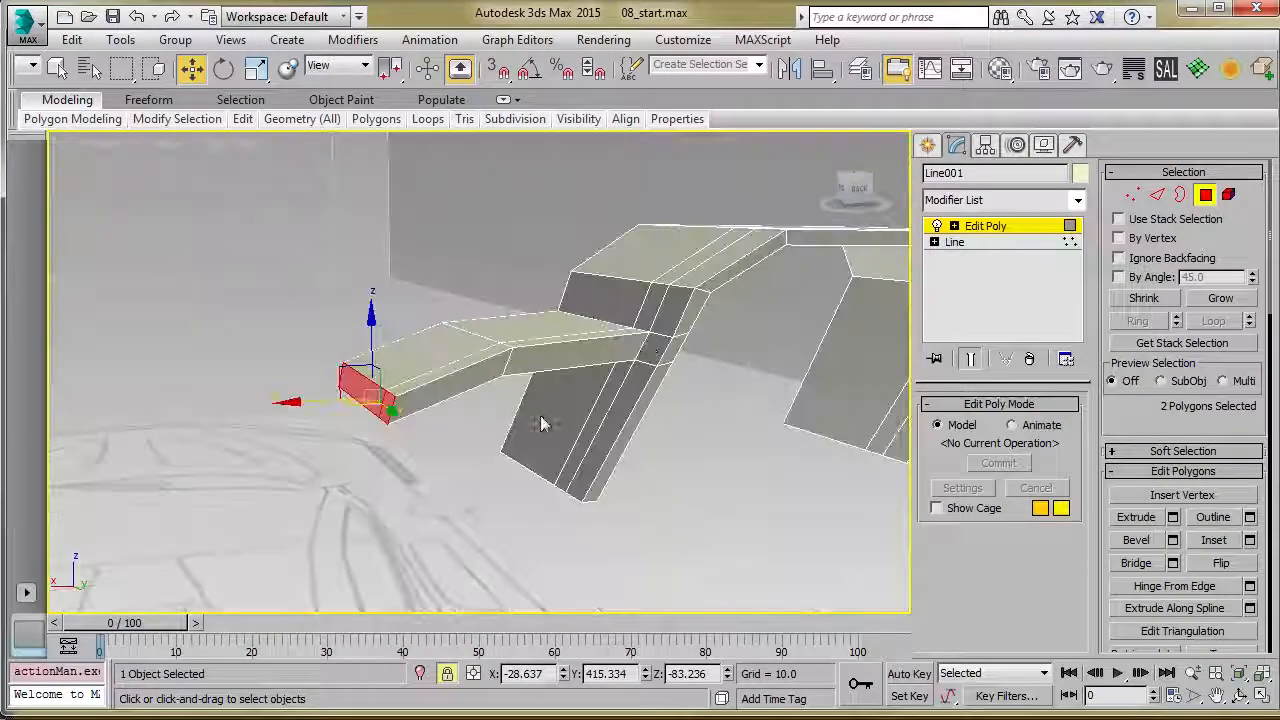
pyautogui.press('z')
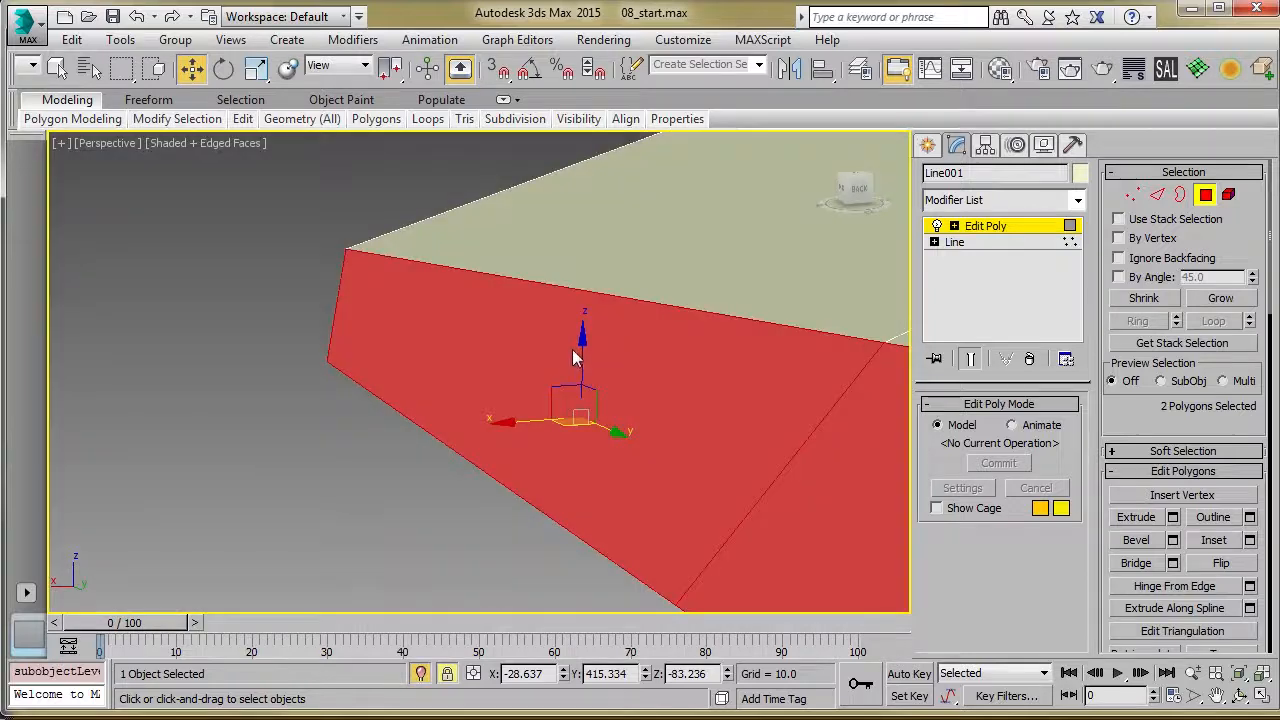
pyautogui.scroll(-6, 674, 341)
pyautogui.moveTo(677, 338); pyautogui.dragTo(532, 338, button='middle')
pyautogui.moveTo(726, 318); pyautogui.dragTo(430, 383, button='middle')
pyautogui.click(980, 229)
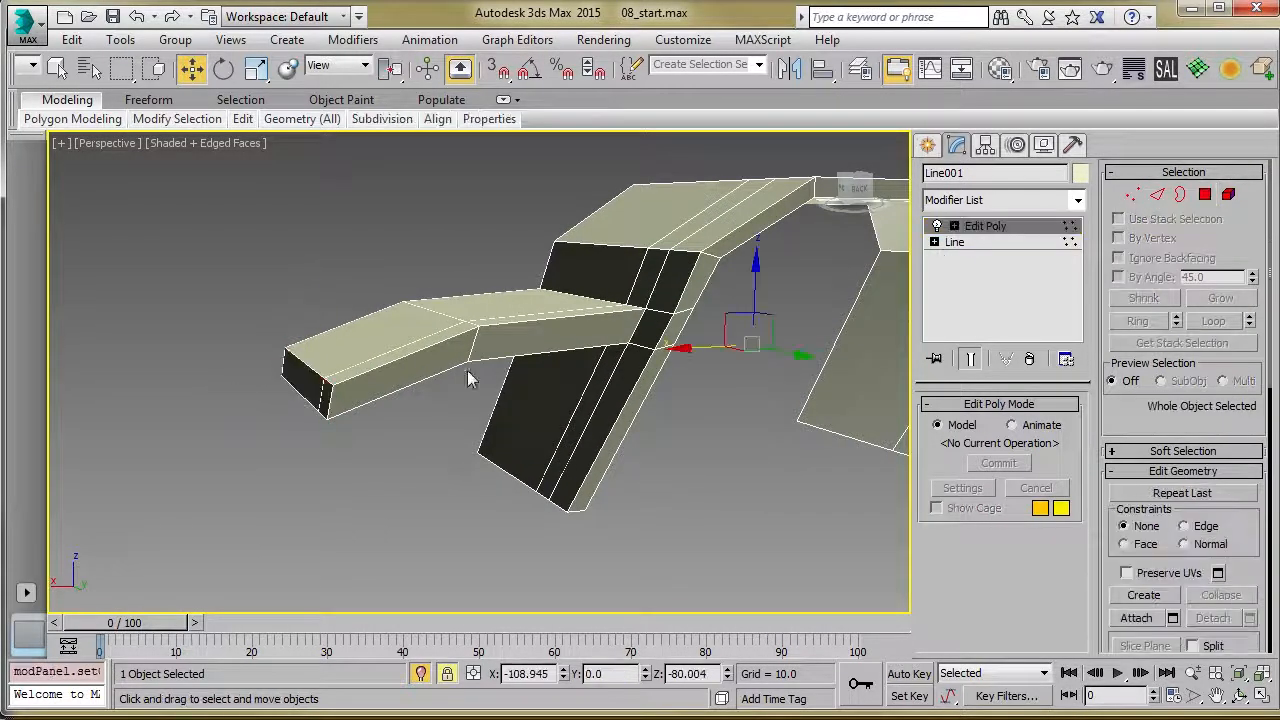
pyautogui.scroll(-6, 501, 375)
pyautogui.moveTo(556, 338); pyautogui.dragTo(518, 348, button='middle')
pyautogui.scroll(3, 449, 358)
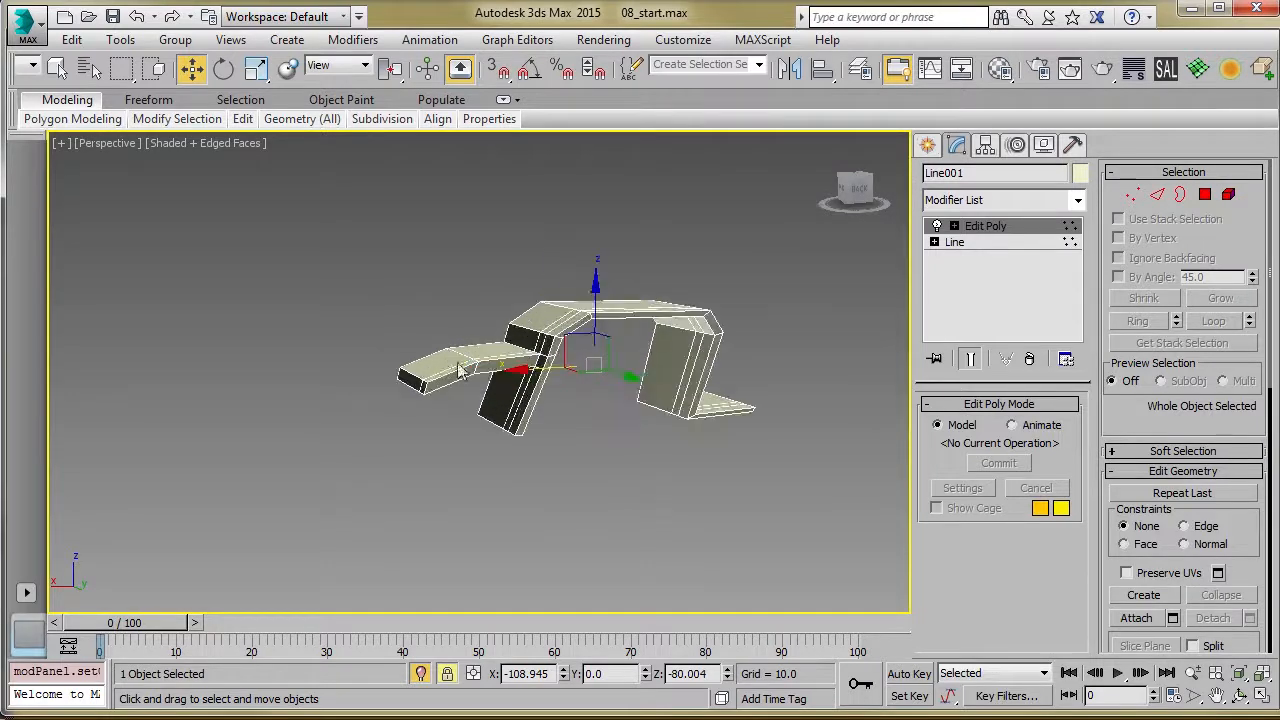
pyautogui.click(963, 244)
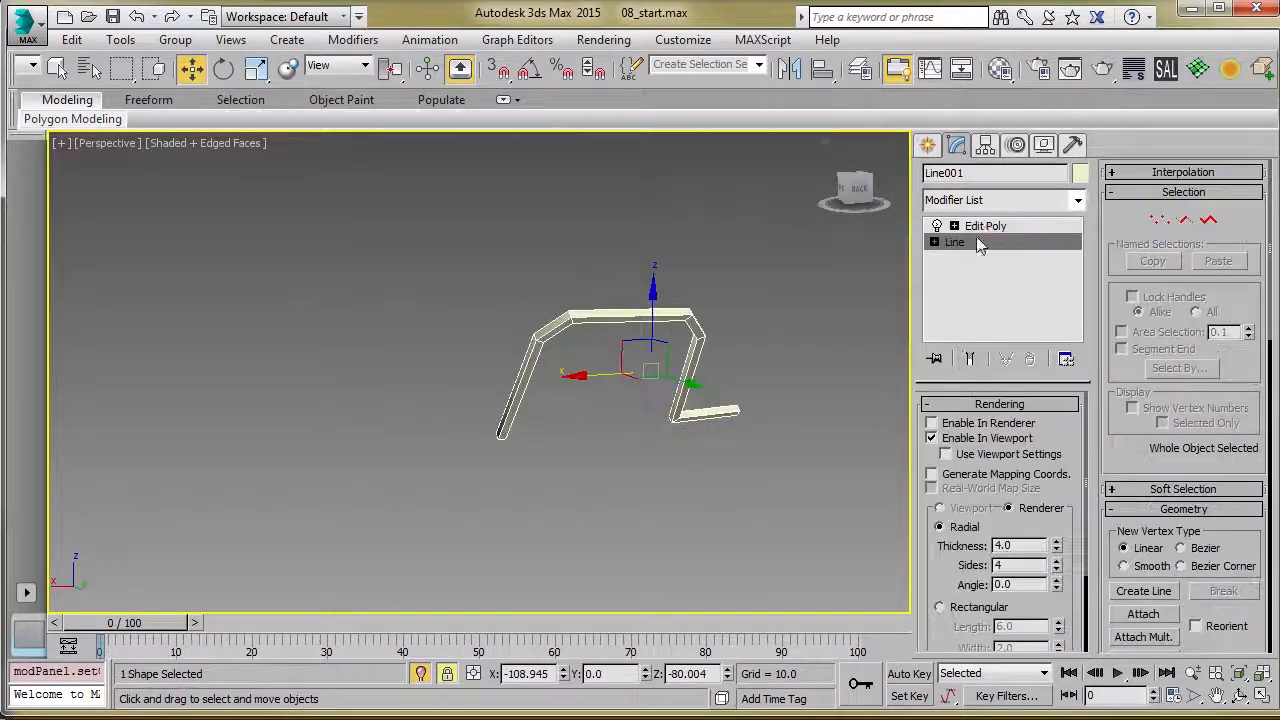
pyautogui.click(980, 226)
# Apply a TurboSmooth modifier above Edit Poly and inspect the smoothed arch and band
pyautogui.moveTo(745, 285); pyautogui.dragTo(702, 277, button='middle')
pyautogui.click(1230, 68)
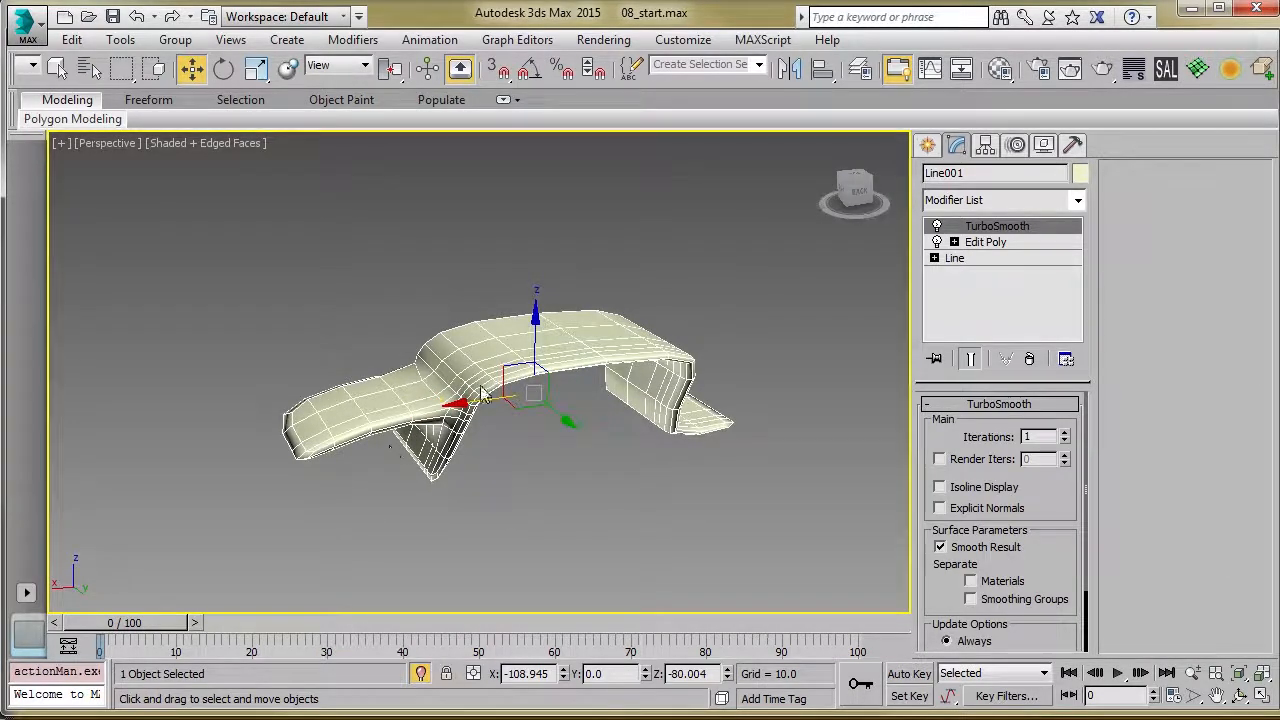
pyautogui.scroll(3, 432, 330)
pyautogui.click(395, 315)
pyautogui.keyDown('alt'); pyautogui.moveTo(462, 403); pyautogui.dragTo(466, 371, button='middle'); pyautogui.keyUp('alt')
pyautogui.click(468, 370)
pyautogui.keyDown('alt'); pyautogui.moveTo(514, 420); pyautogui.dragTo(766, 291, button='middle'); pyautogui.keyUp('alt')
# Return to the Edit Poly level and turn off the display of the smoothed end result
pyautogui.click(985, 242)
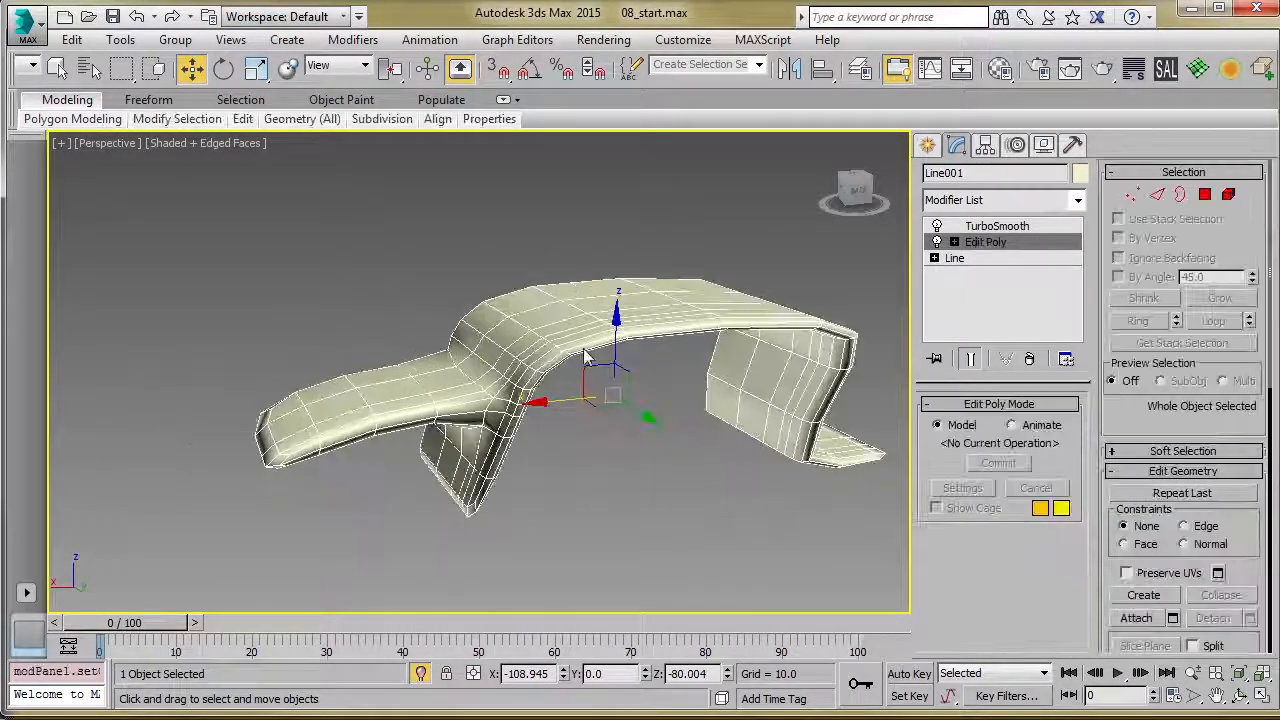
pyautogui.hotkey('ctrl', 'e')
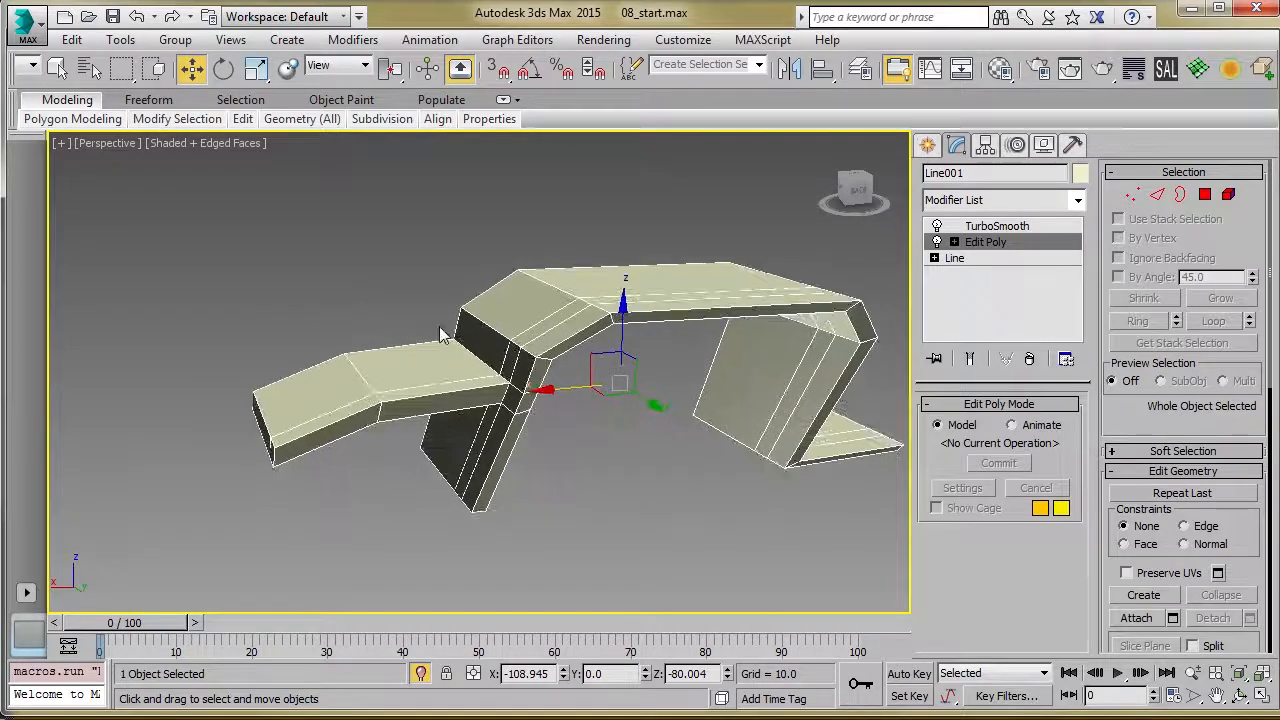
pyautogui.scroll(2, 430, 350)
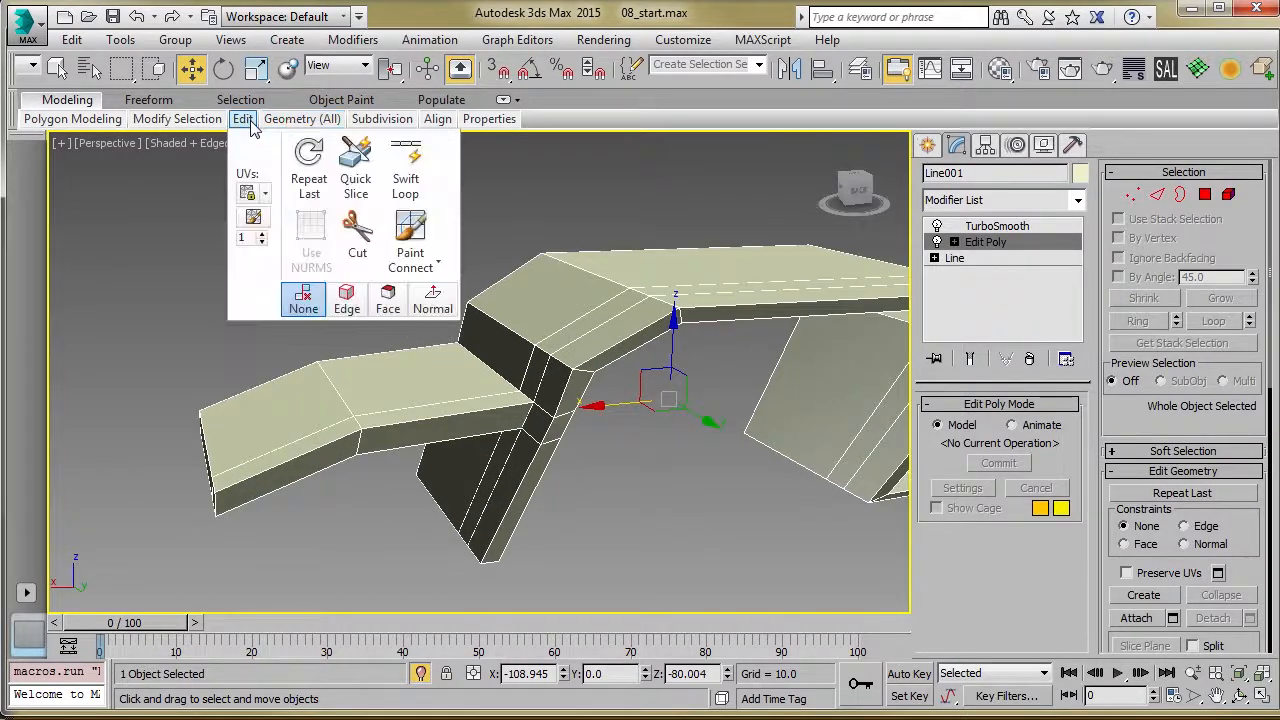
# Insert Swift Loops along the arch on both sides of its rear edge, one on the outer surface and one on the thin rear face
pyautogui.moveTo(240, 122)
pyautogui.click(409, 177)
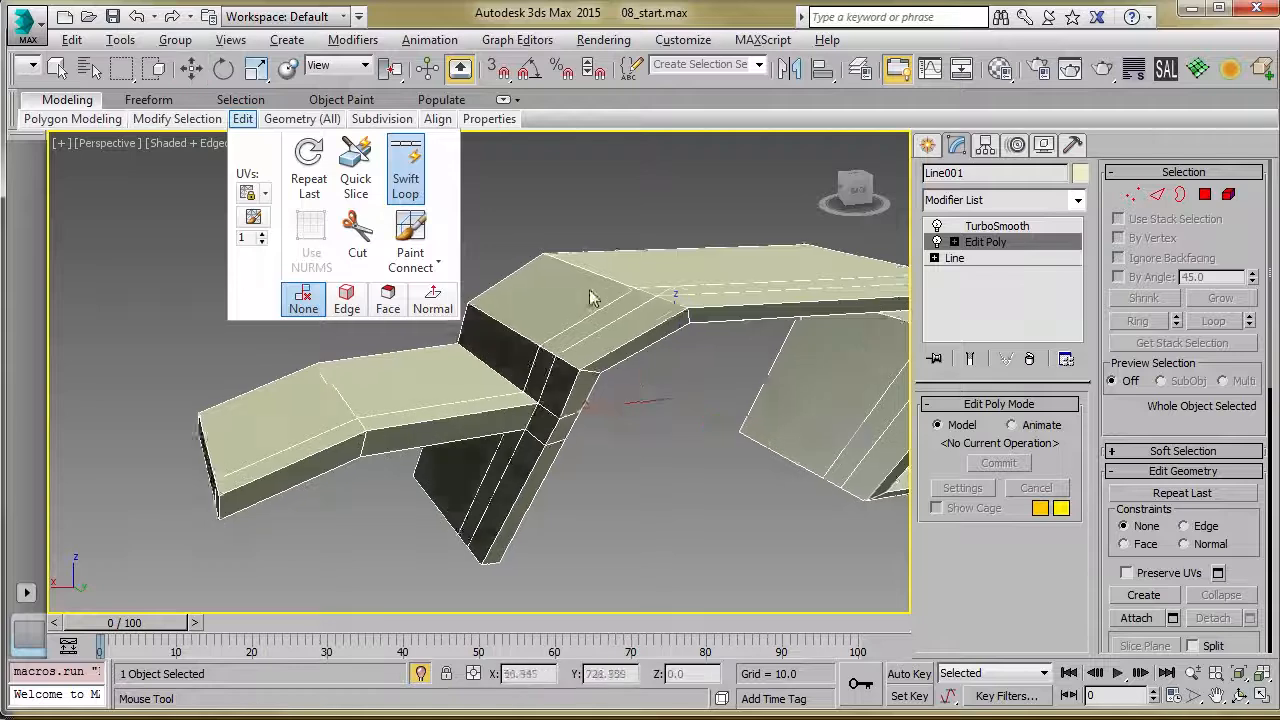
pyautogui.keyDown('alt'); pyautogui.moveTo(586, 297); pyautogui.dragTo(660, 330, button='middle'); pyautogui.keyUp('alt')
pyautogui.hotkey('ctrl', 'e')
pyautogui.hotkey('ctrl', 'e')
pyautogui.press('2')
pyautogui.keyDown('alt'); pyautogui.moveTo(651, 380); pyautogui.dragTo(560, 352, button='middle'); pyautogui.keyUp('alt')
pyautogui.scroll(3, 560, 352)
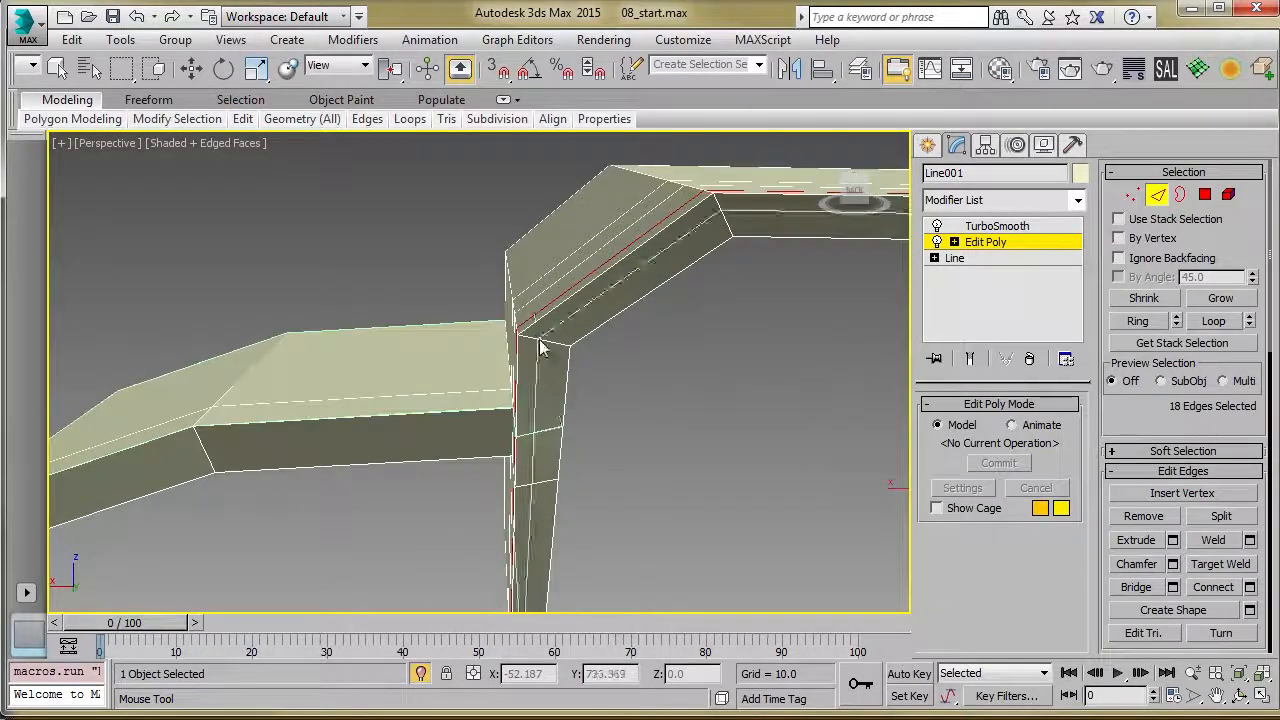
pyautogui.click(534, 341)
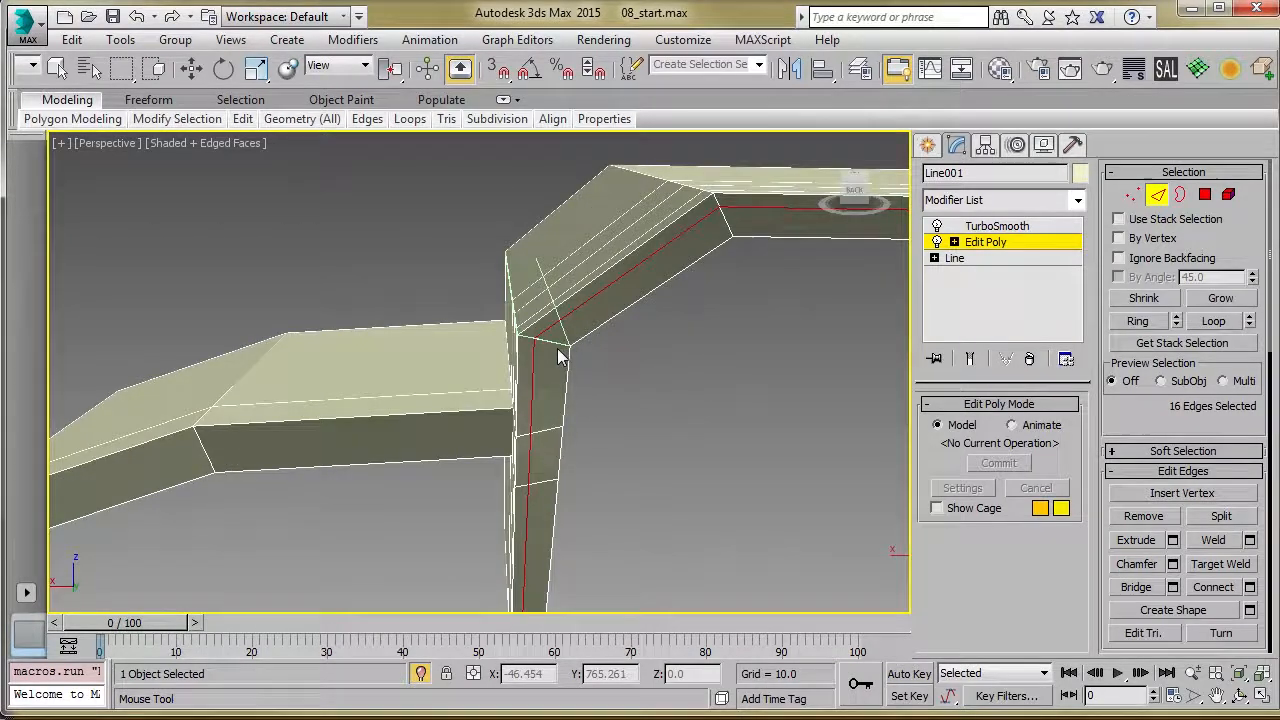
pyautogui.scroll(-3, 545, 320)
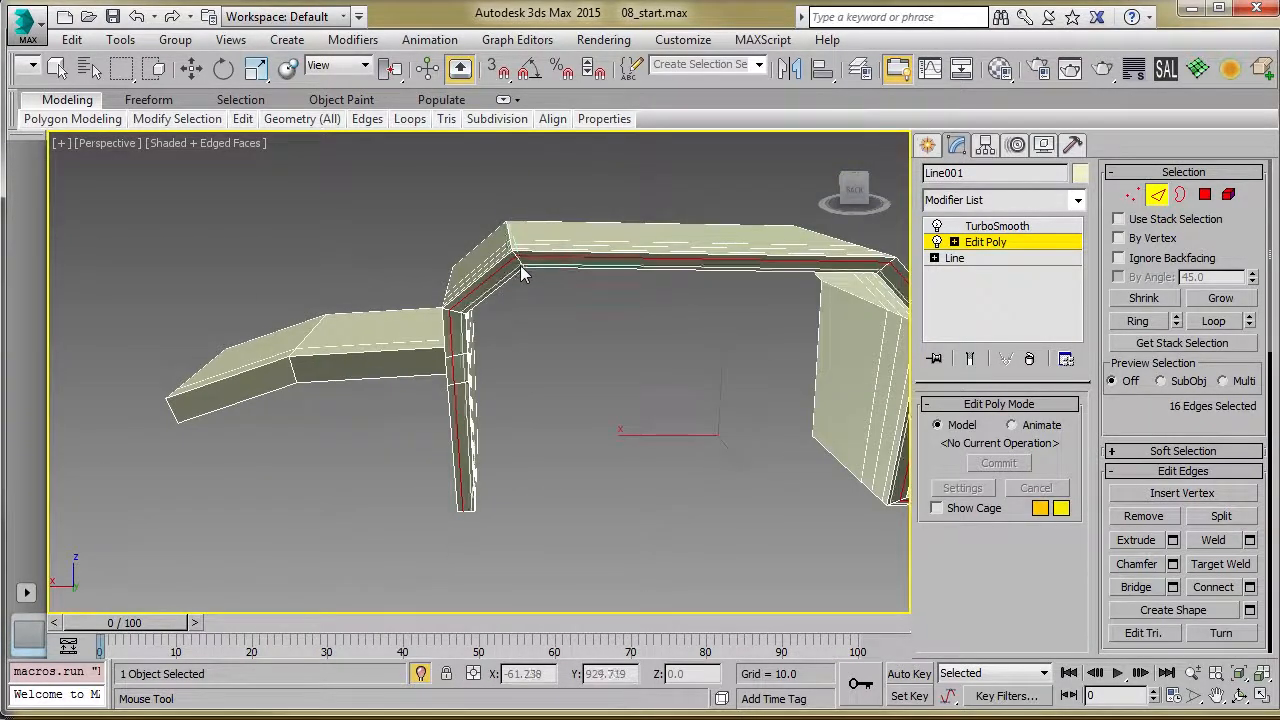
# Try removing the support loops beside the arch's rear edge, and check how the part smooths without them
pyautogui.keyDown('alt'); pyautogui.moveTo(523, 271); pyautogui.dragTo(493, 335, button='middle'); pyautogui.keyUp('alt')
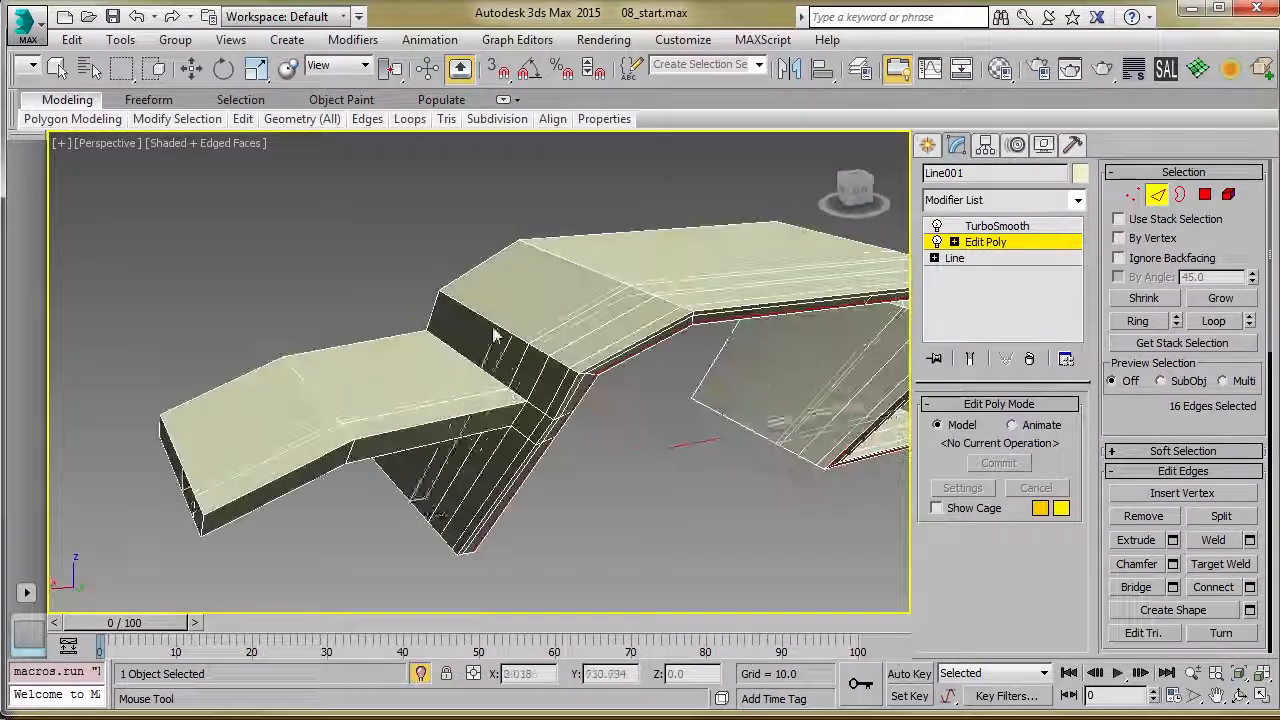
pyautogui.doubleClick(513, 387)
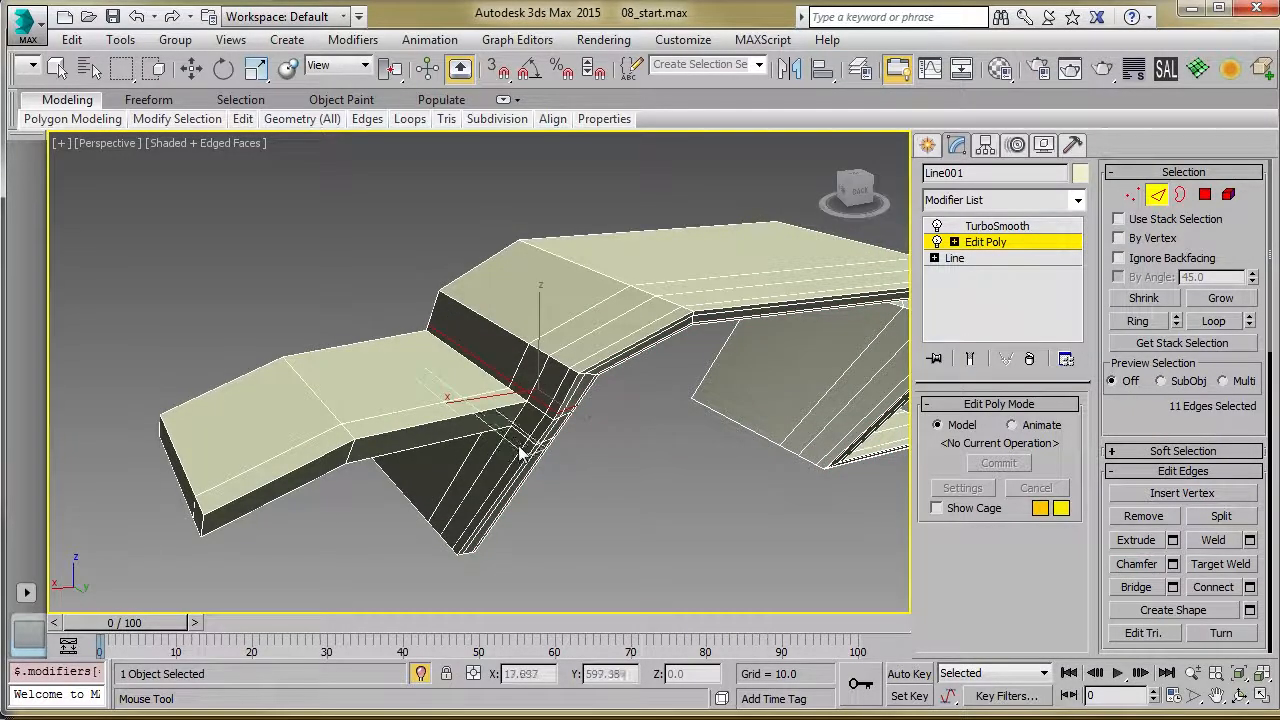
pyautogui.keyDown('alt'); pyautogui.moveTo(519, 453); pyautogui.dragTo(522, 447, button='middle'); pyautogui.keyUp('alt')
pyautogui.doubleClick(488, 449)
pyautogui.hotkey('ctrl', 'q')
pyautogui.keyDown('alt'); pyautogui.moveTo(503, 389); pyautogui.dragTo(529, 421, button='middle'); pyautogui.keyUp('alt')
pyautogui.hotkey('ctrl', 'q')
pyautogui.doubleClick(552, 423)
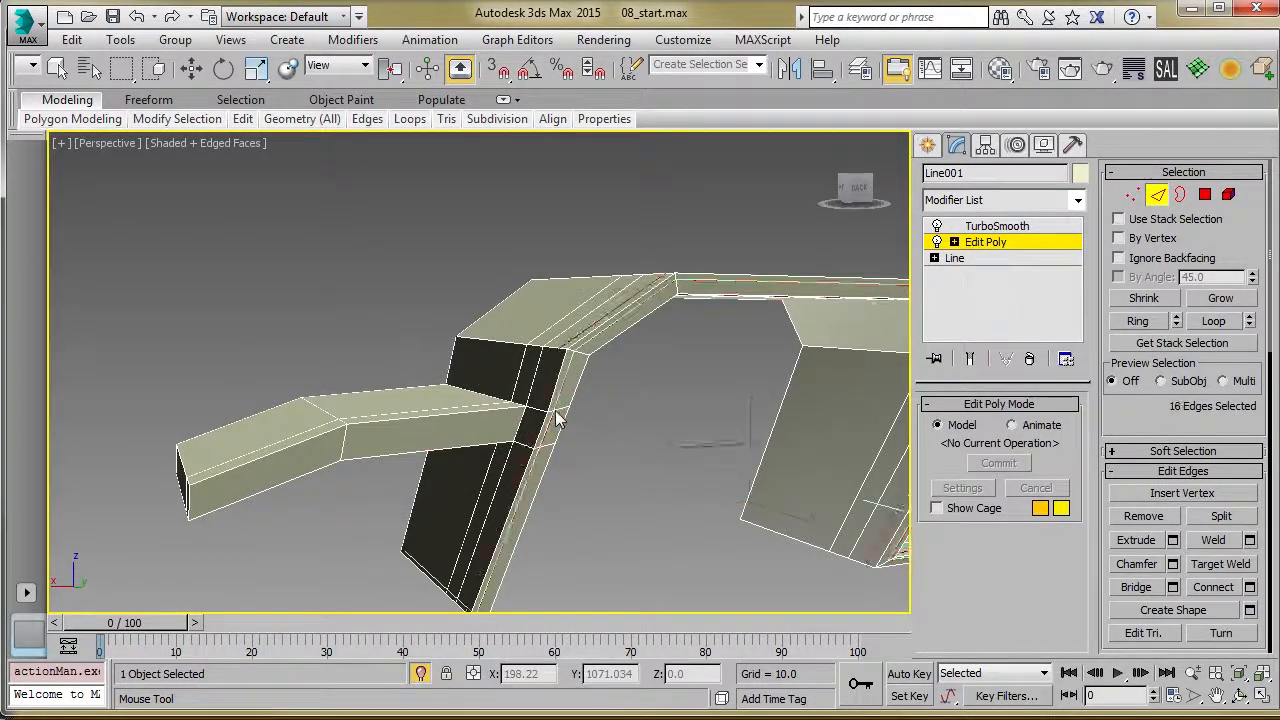
pyautogui.hotkey('ctrl', 'q')
pyautogui.click(617, 443)
pyautogui.press('w')
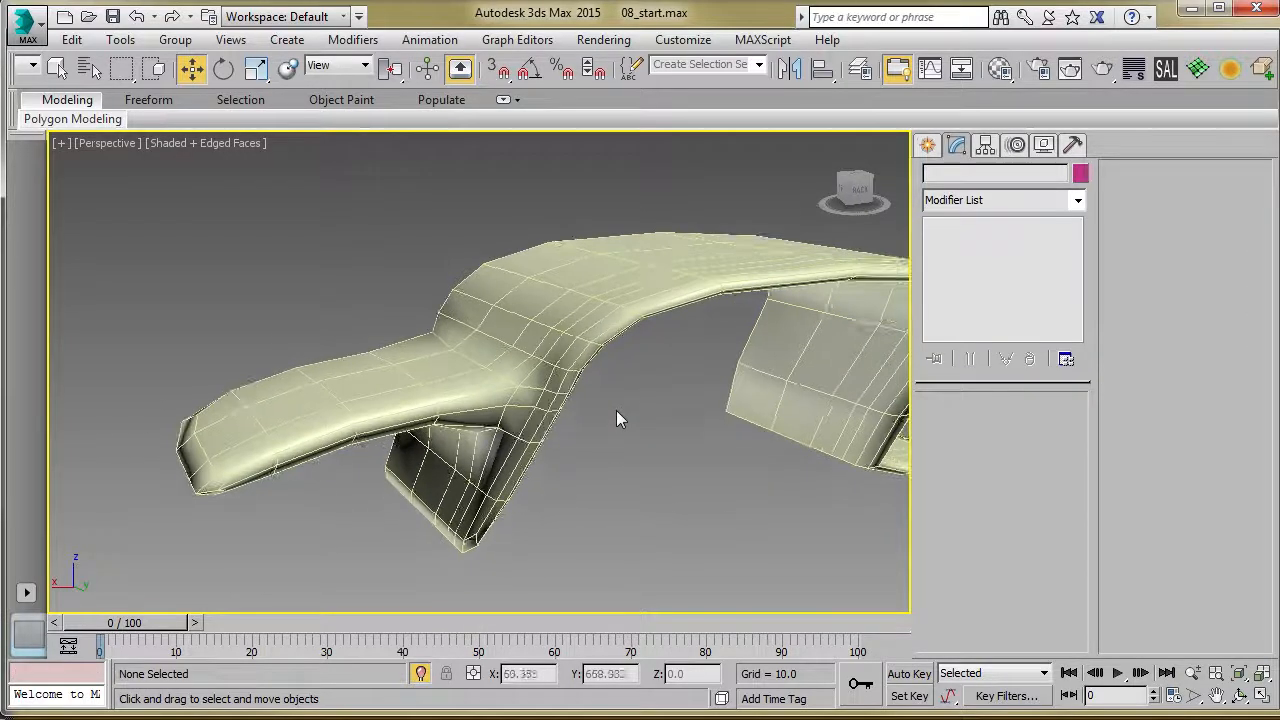
# Undo the TurboSmooth modifier and the support loops on the arch's rear edge, keeping the part isolated at Edit Poly edge level
pyautogui.click(578, 418)
pyautogui.hotkey('ctrl', 'q')
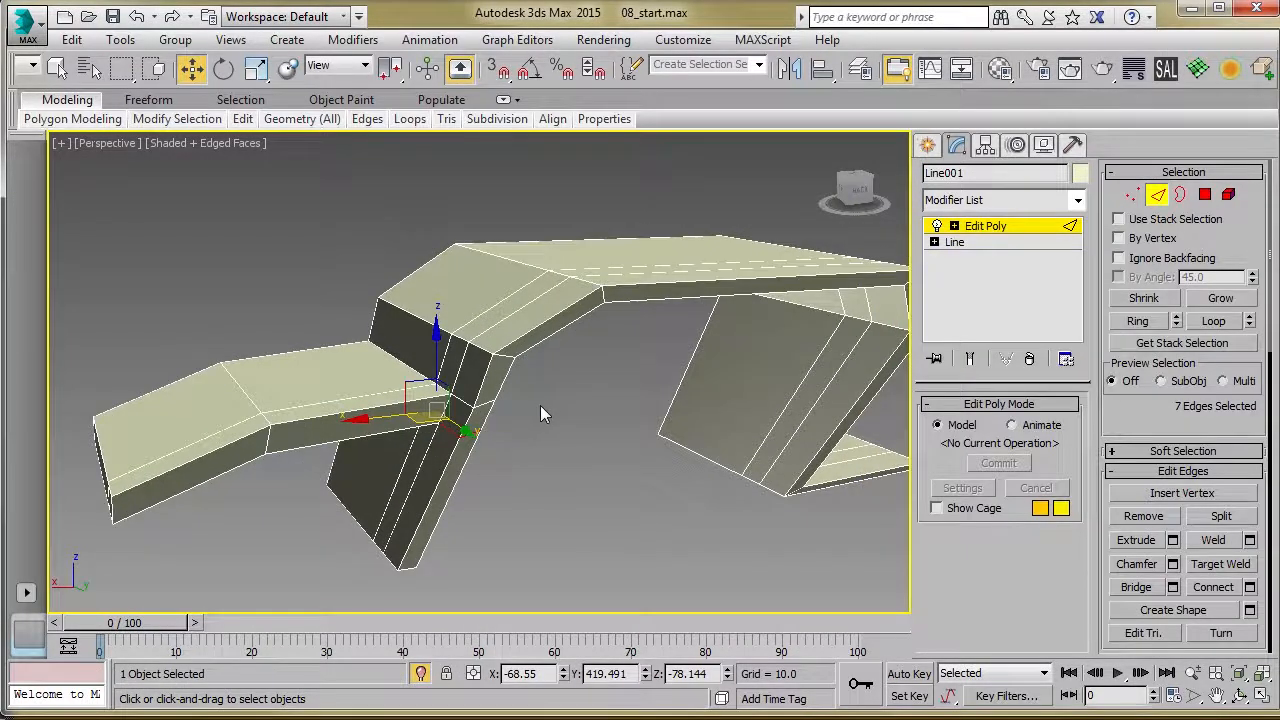
pyautogui.hotkey('ctrl', 'z')
pyautogui.hotkey('ctrl', 'z')
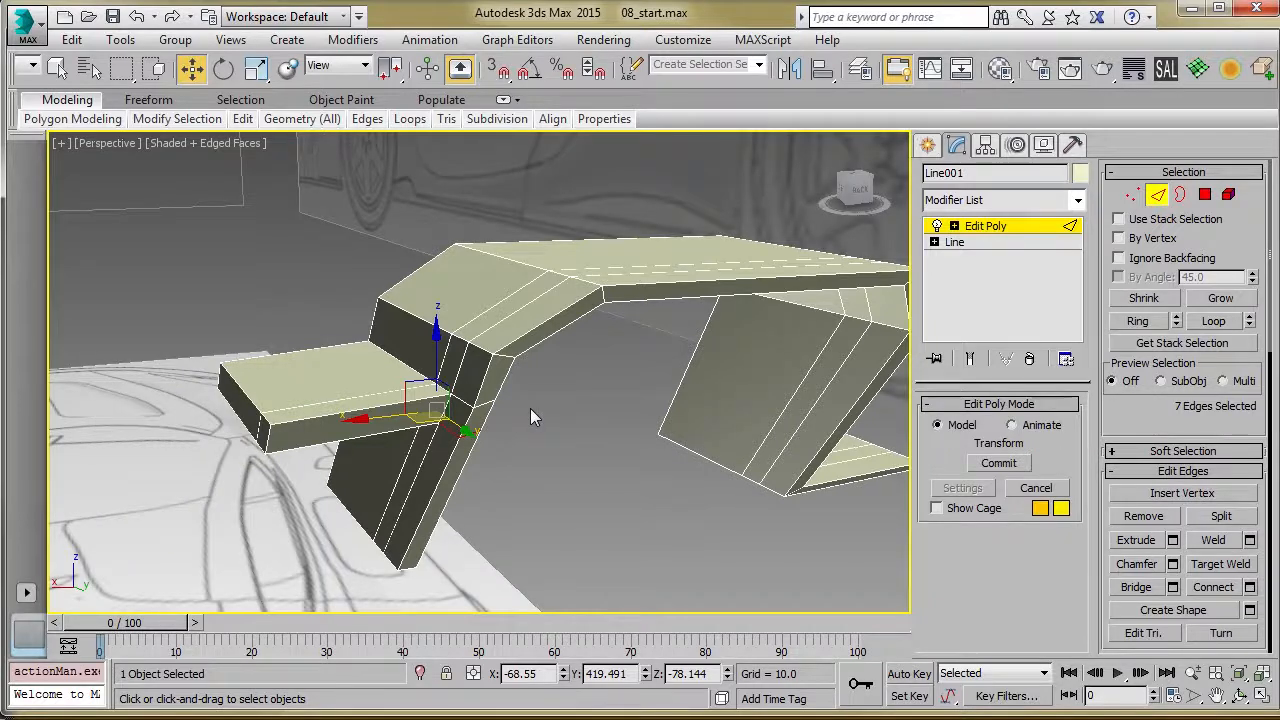
pyautogui.hotkey('ctrl', 'y')
pyautogui.hotkey('ctrl', 'y')
pyautogui.scroll(3, 530, 408)
pyautogui.scroll(-5, 479, 354)
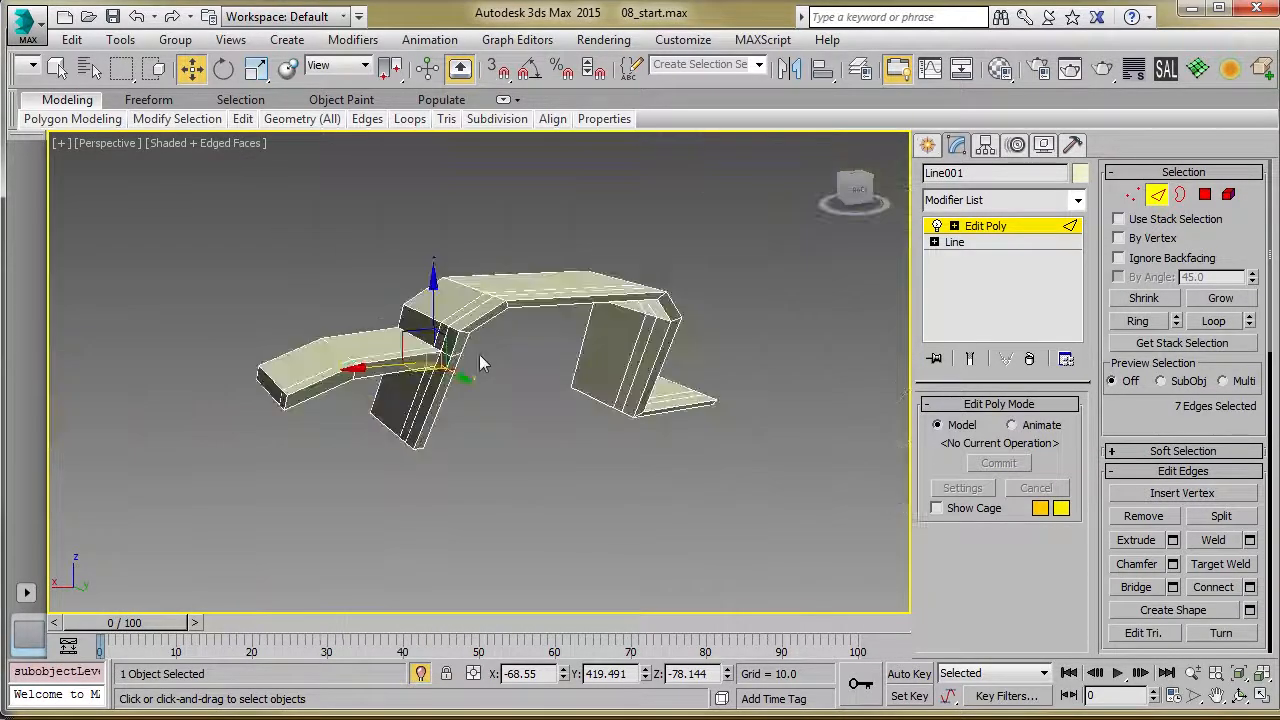
pyautogui.scroll(5, 480, 358)
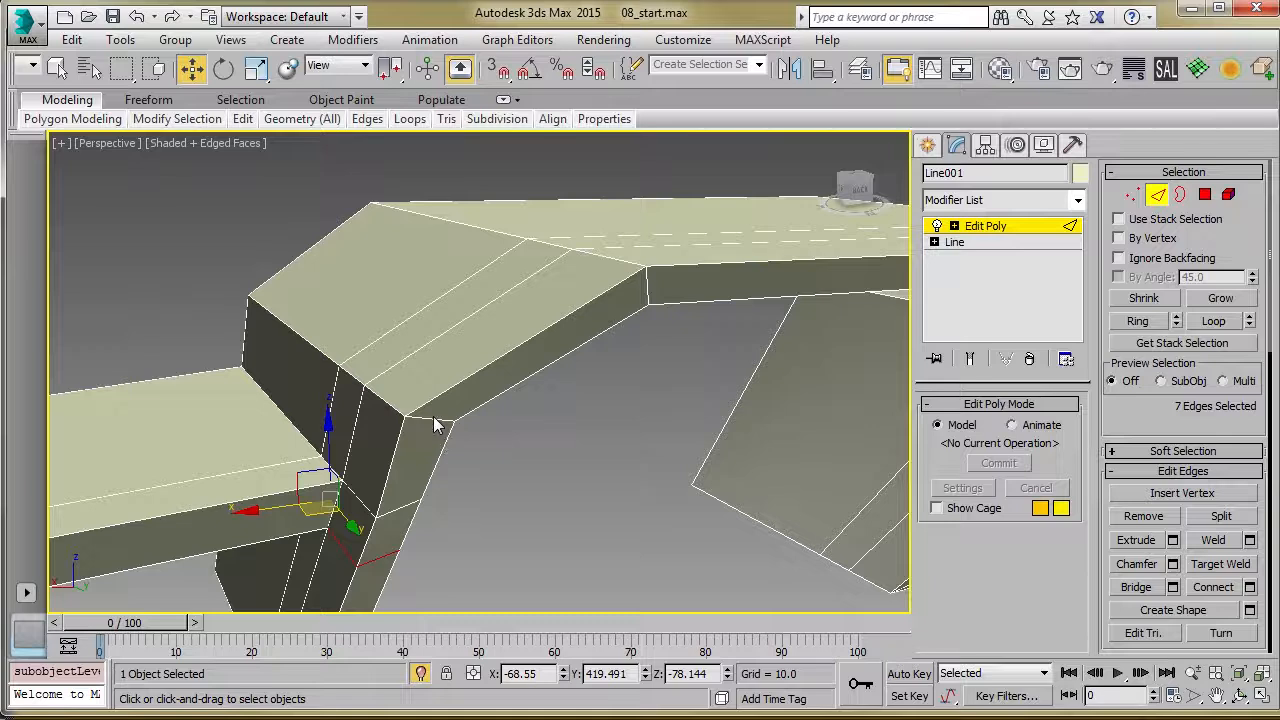
# Select the ring of short edges across the arch's thin rear face and connect them with 2 segments
pyautogui.click(435, 425)
pyautogui.keyDown('alt'); pyautogui.moveTo(653, 369); pyautogui.dragTo(612, 334, button='middle'); pyautogui.keyUp('alt')
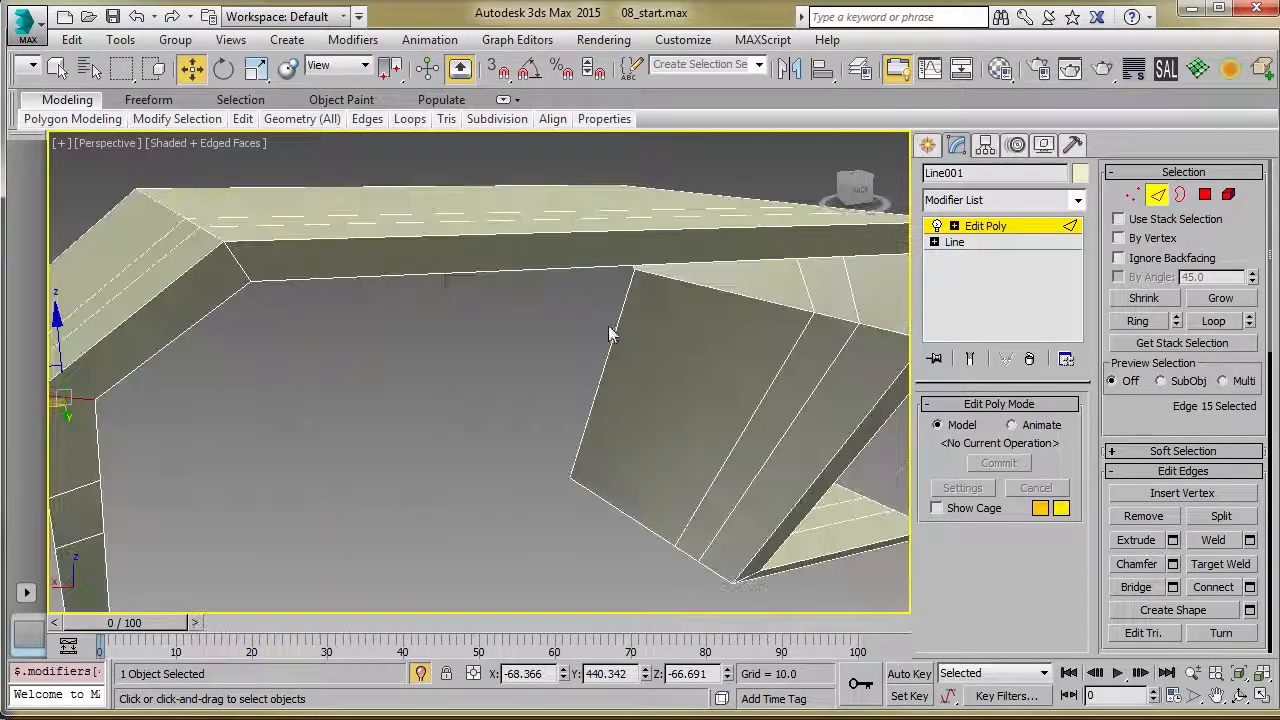
pyautogui.keyDown('alt'); pyautogui.moveTo(482, 289); pyautogui.dragTo(576, 301, button='middle'); pyautogui.keyUp('alt')
pyautogui.hotkey('alt', 'r')
pyautogui.keyDown('alt'); pyautogui.moveTo(611, 363); pyautogui.dragTo(521, 370, button='middle'); pyautogui.keyUp('alt')
pyautogui.hotkey('ctrl', 'shift', 'e')
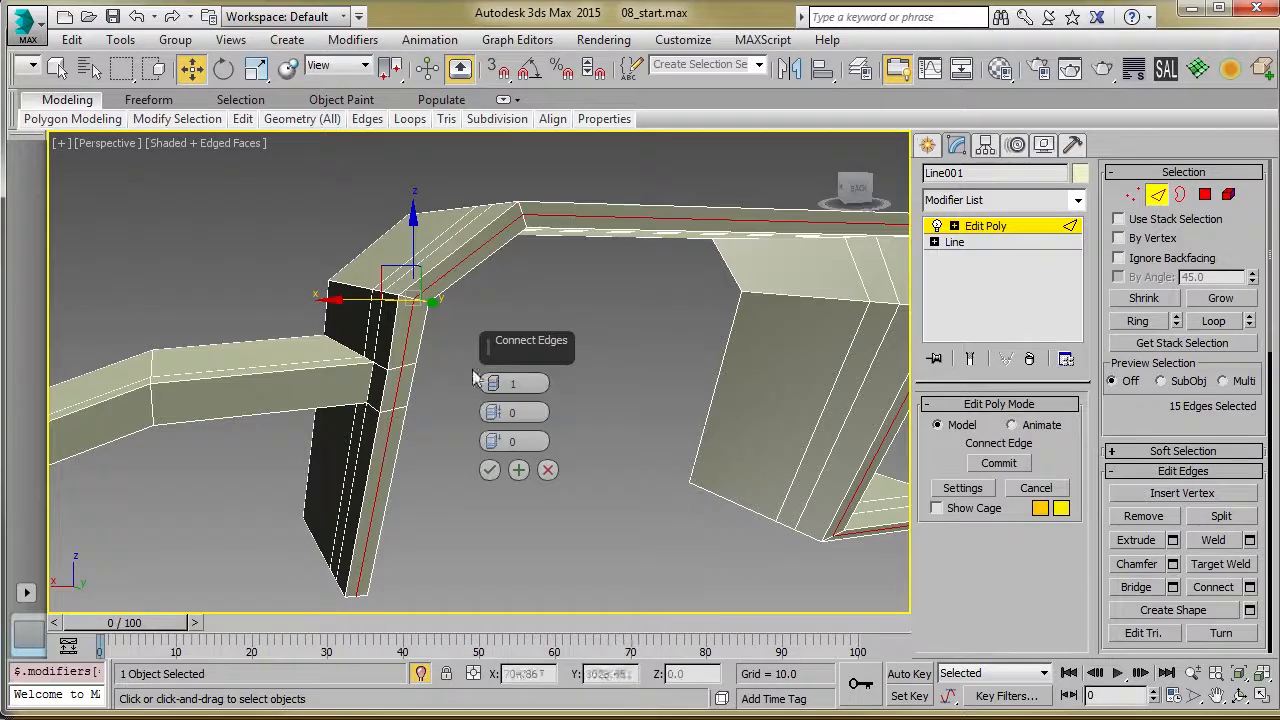
pyautogui.click(492, 382)
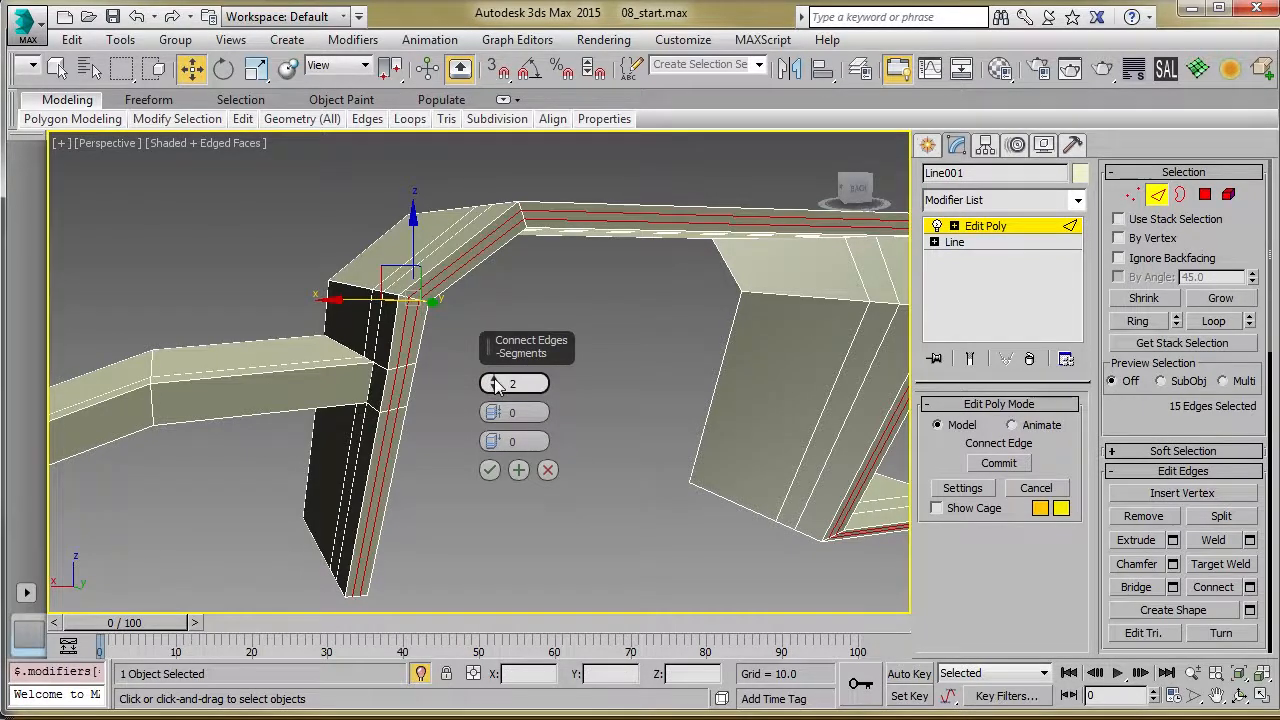
pyautogui.click(489, 469)
# Leave edge editing, apply TurboSmooth to the part, and inspect the smoothed arch with its rear face loops
pyautogui.click(975, 229)
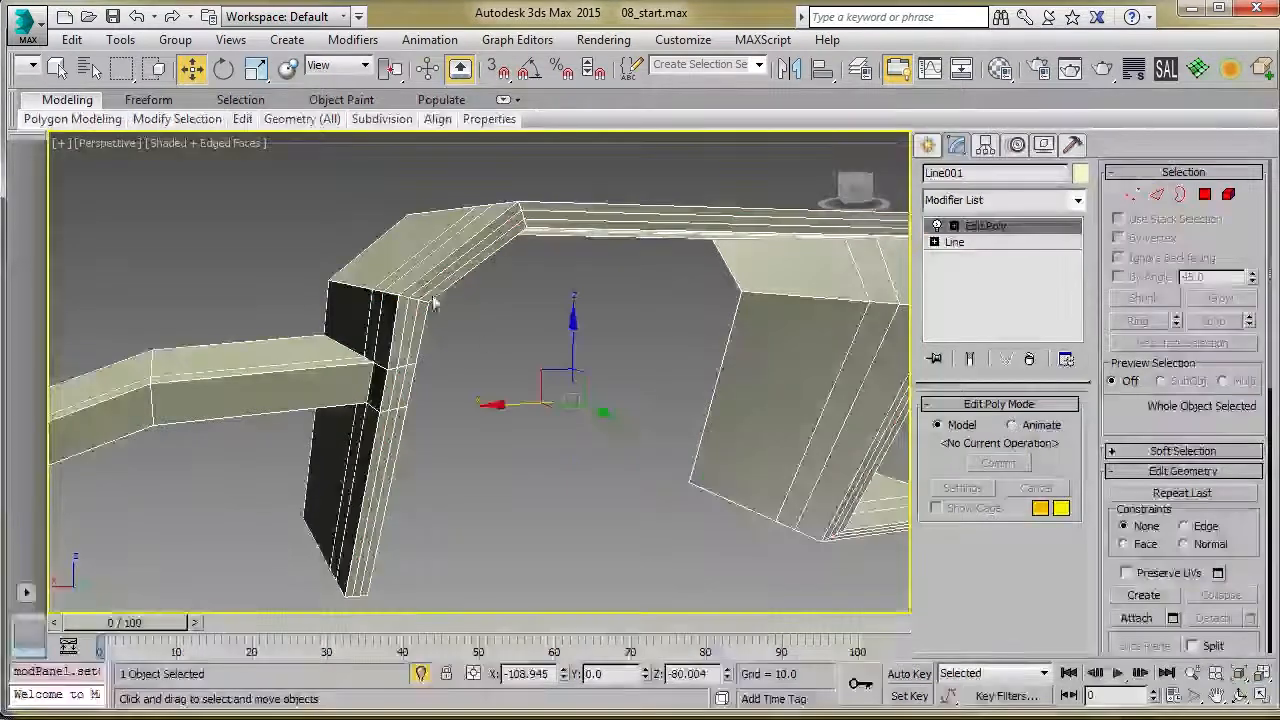
pyautogui.moveTo(568, 270); pyautogui.dragTo(462, 357, button='middle')
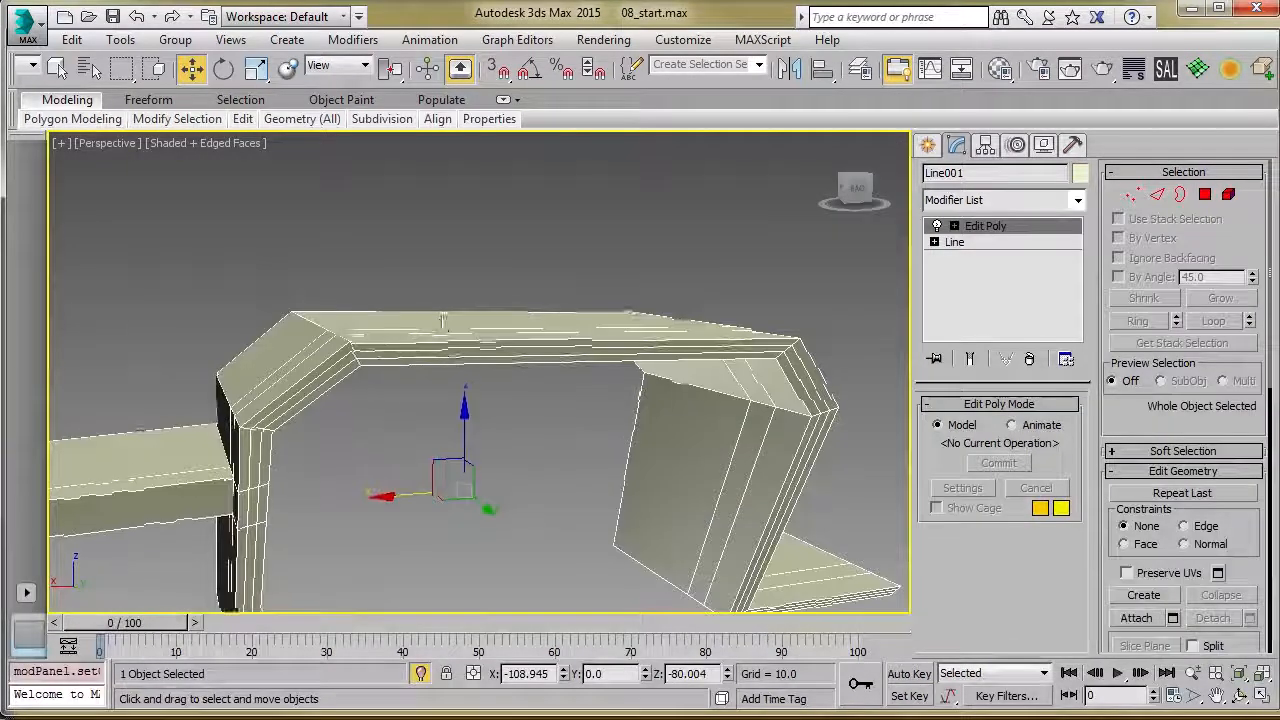
pyautogui.click(1231, 69)
pyautogui.moveTo(582, 334); pyautogui.dragTo(634, 304, button='middle')
pyautogui.click(534, 283)
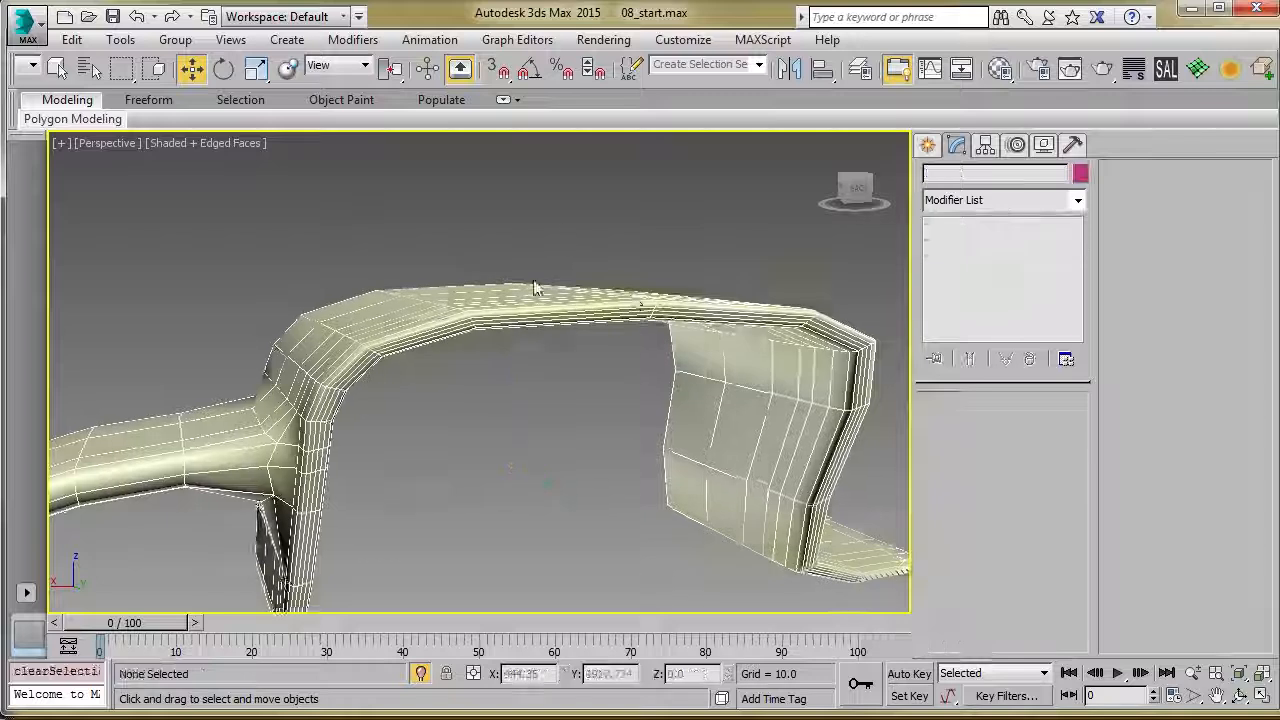
pyautogui.scroll(-6, 531, 286)
pyautogui.scroll(4, 527, 287)
pyautogui.keyDown('alt'); pyautogui.moveTo(526, 288); pyautogui.dragTo(505, 357, button='middle'); pyautogui.keyUp('alt')
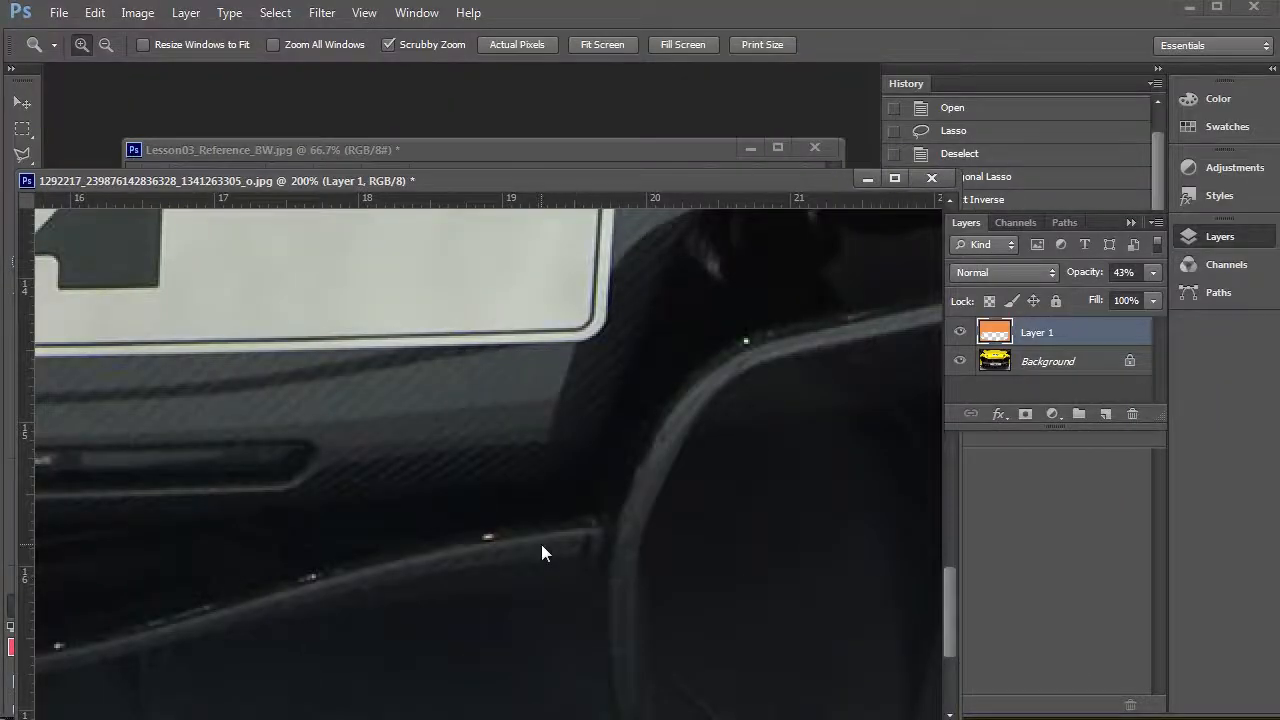
# Switch to Photoshop and examine the lower rear bumper and arch in the car reference photo
pyautogui.hotkey('ctrl', '-')
pyautogui.hotkey('ctrl', '-')
pyautogui.hotkey('ctrl', '-')
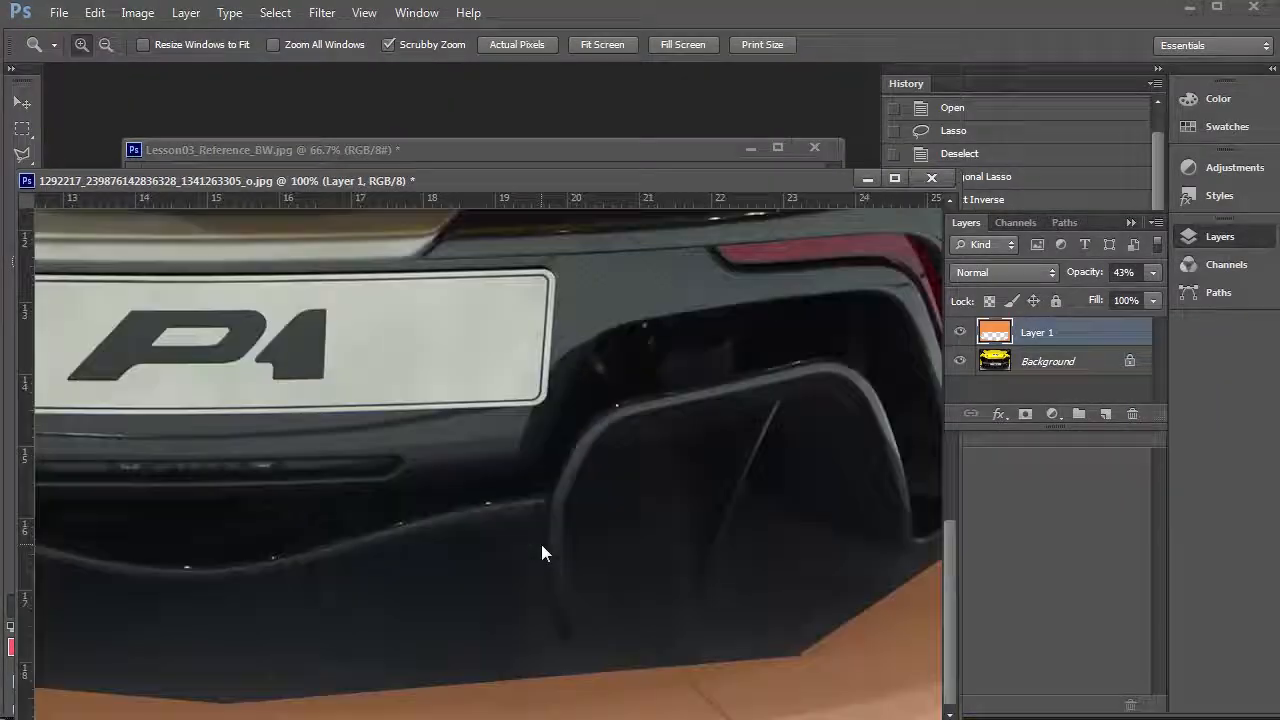